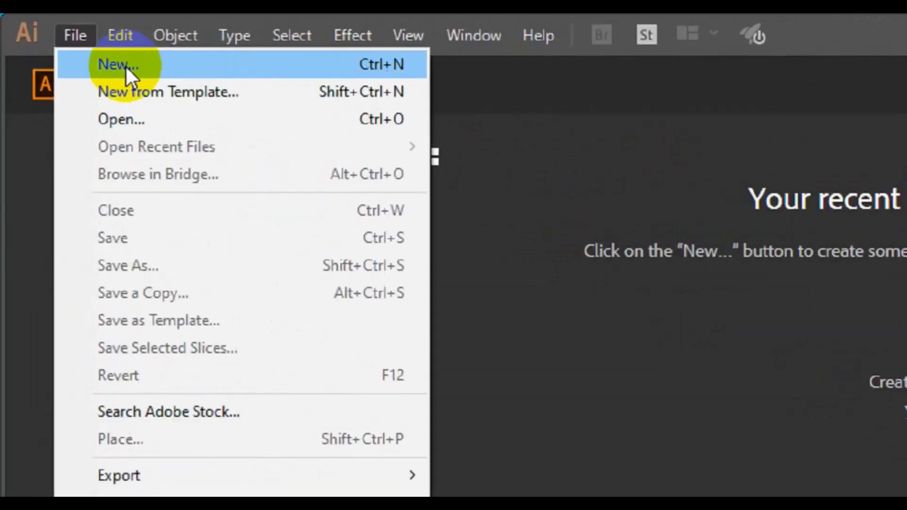
Start a new document named "Fb cover design" and set its units to pixels.
left_click(67, 43)
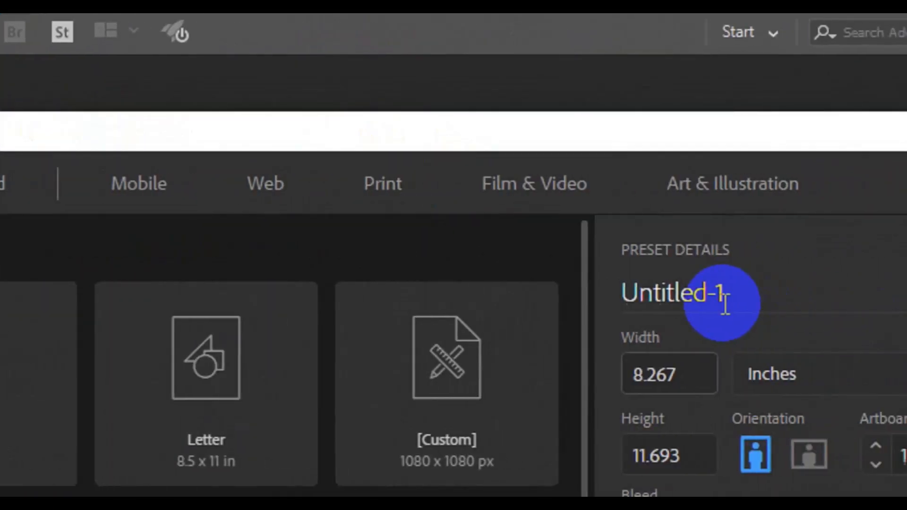
left_click(725, 302)
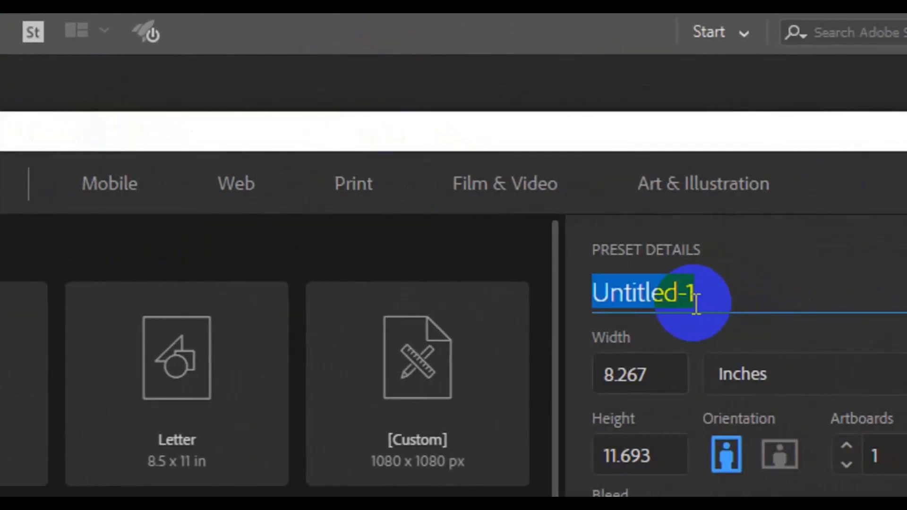
type("Fb cover design")
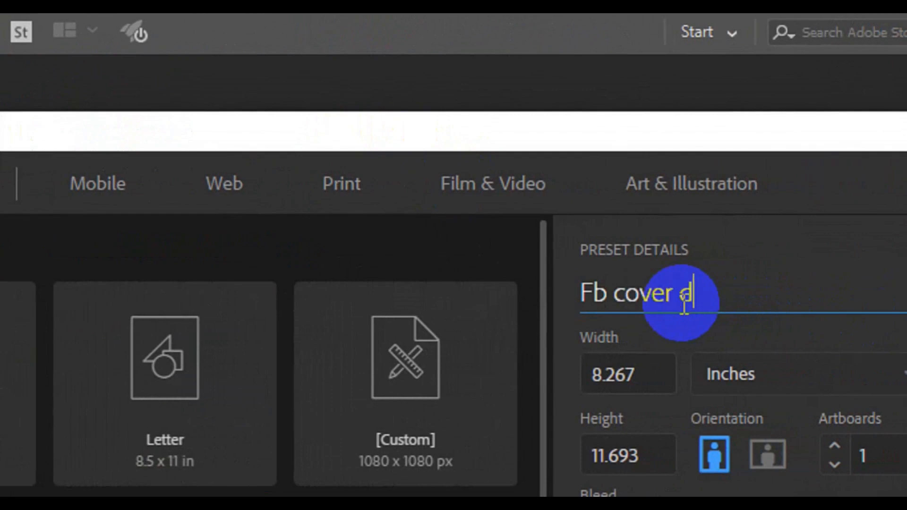
left_click(728, 385)
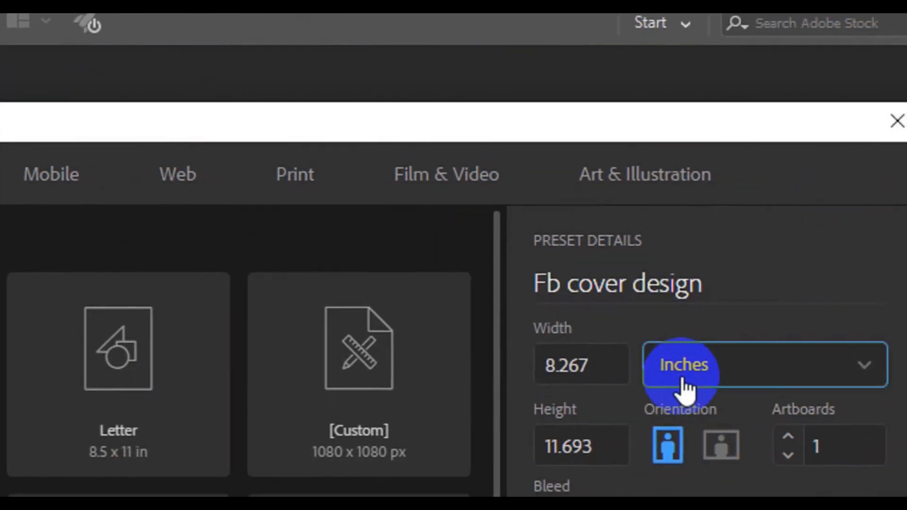
left_click(685, 390)
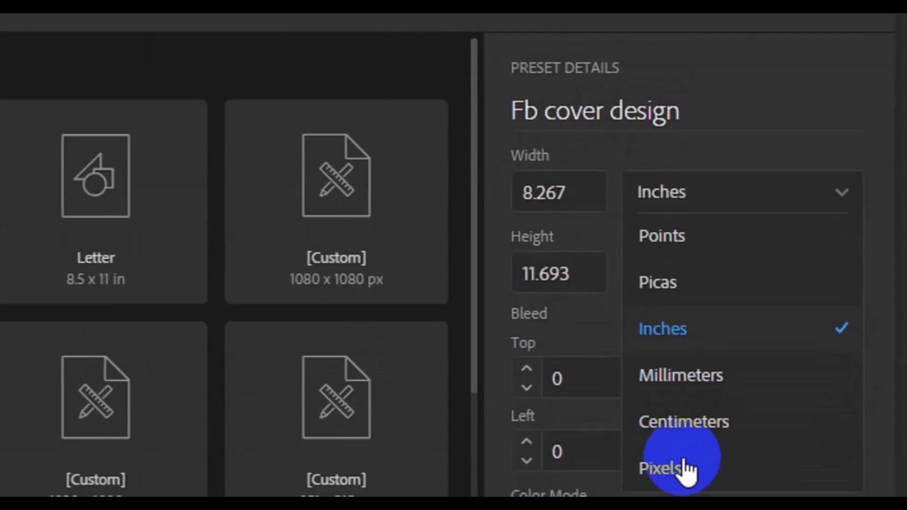
left_click(661, 468)
Set the document width to 851 px and height to 315 px, and create it.
left_click(563, 192)
double_click(563, 192)
key("BackSpace")
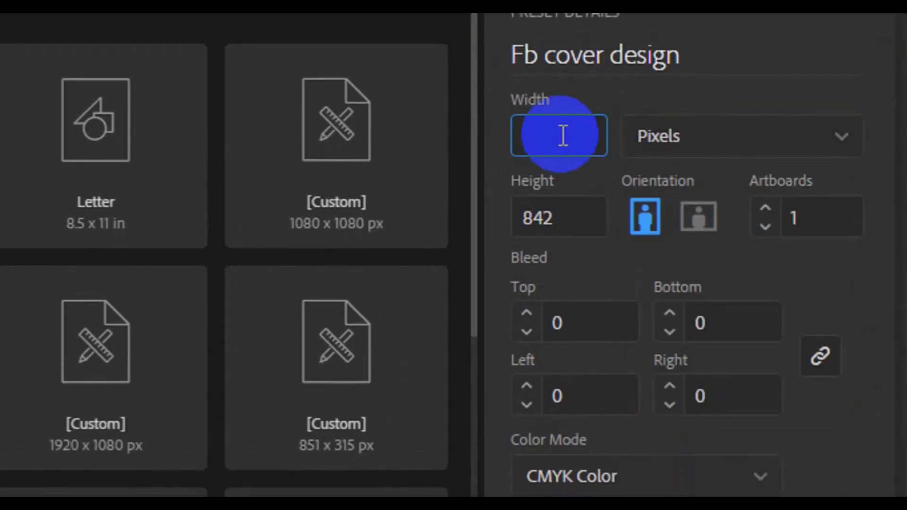
type("08")
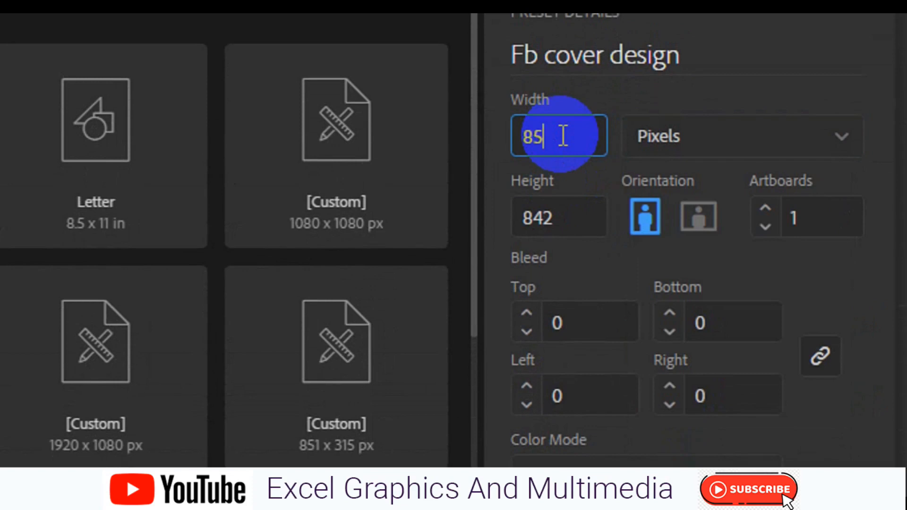
key("Tab")
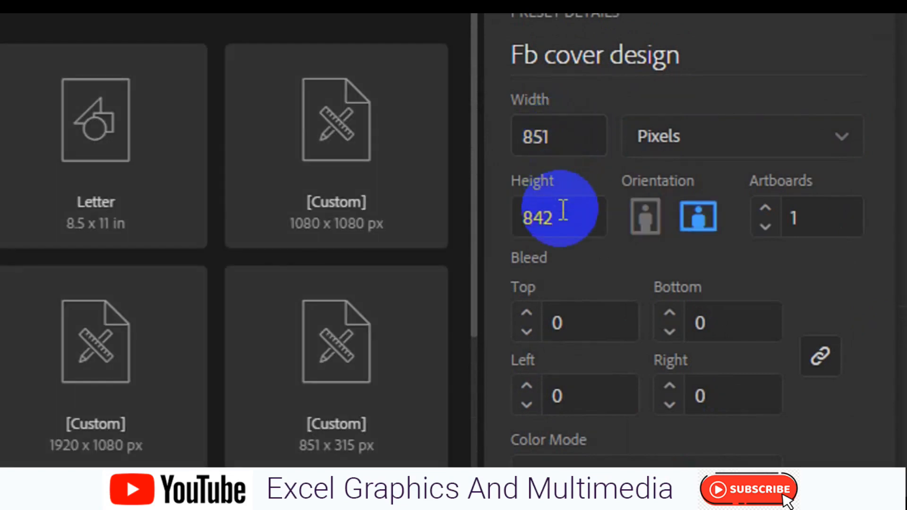
double_click(563, 211)
key("BackSpace")
type("315")
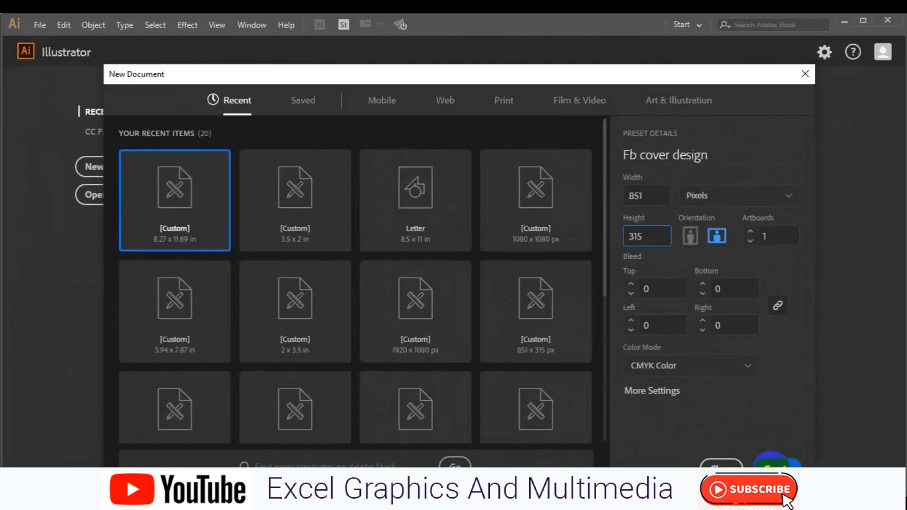
left_click(771, 469)
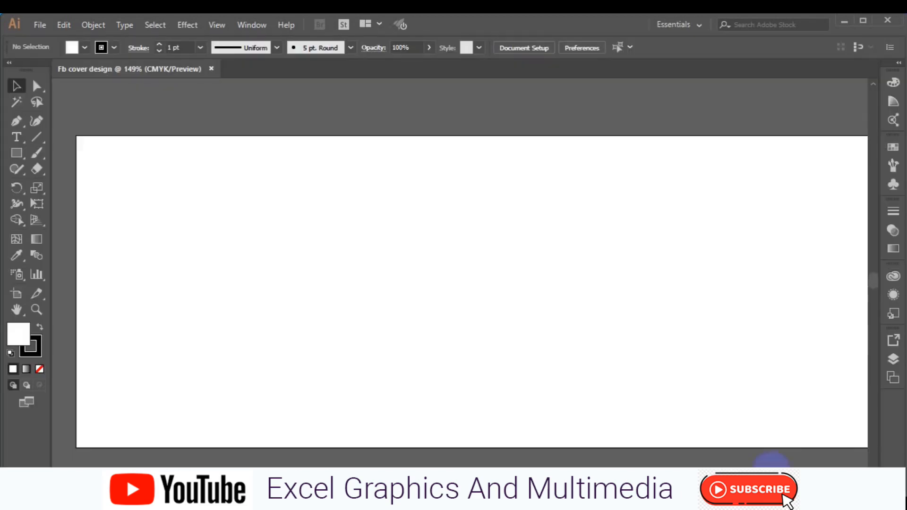
Draw a straight horizontal line with the Pen tool, without fill, from outside the artboard's left edge to past its middle.
key("ctrl+minus")
key("ctrl+minus")
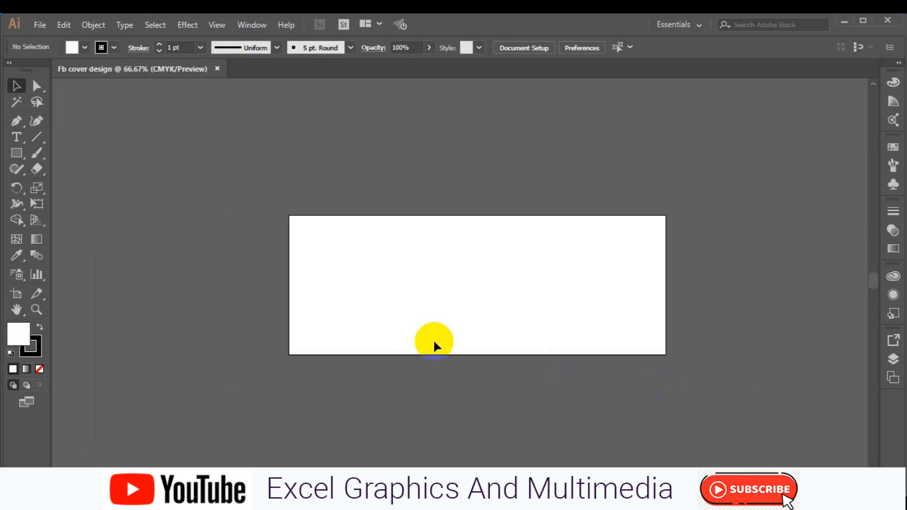
left_click(17, 309)
left_click_drag(481, 278, 425, 274)
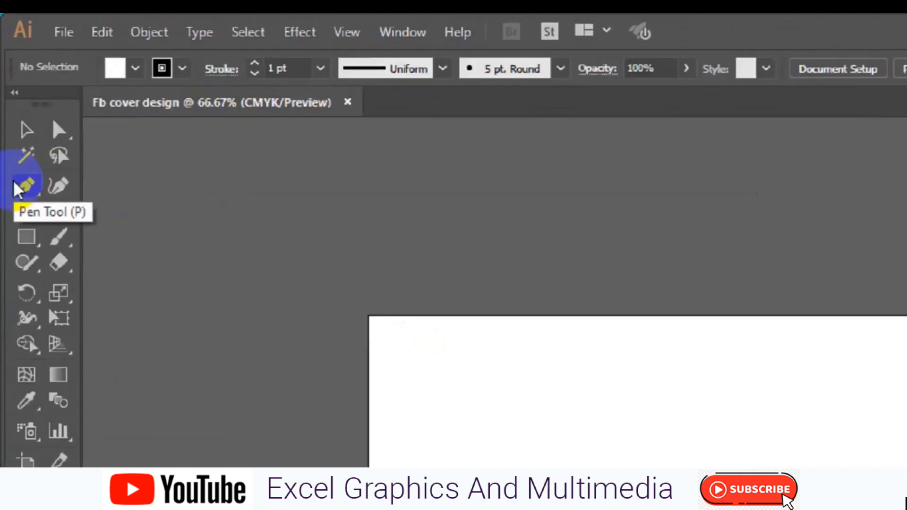
left_click(11, 122)
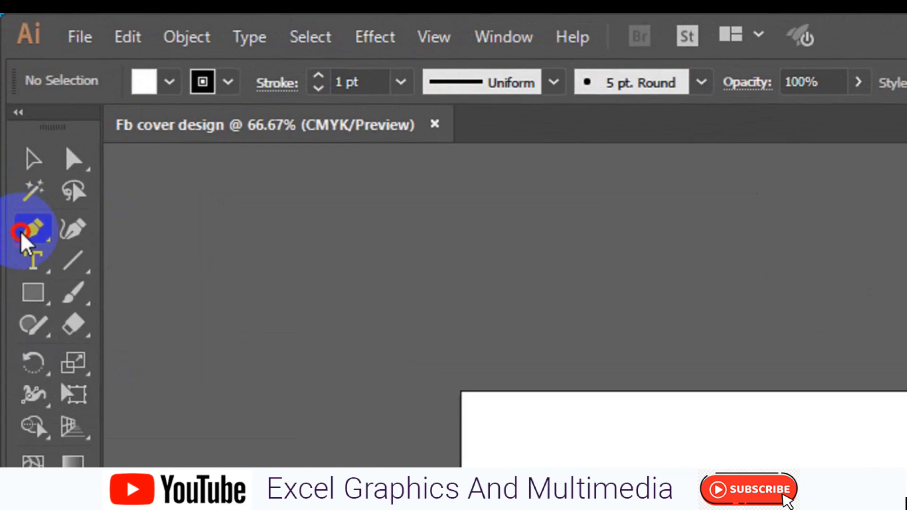
left_click(170, 84)
left_click(21, 133)
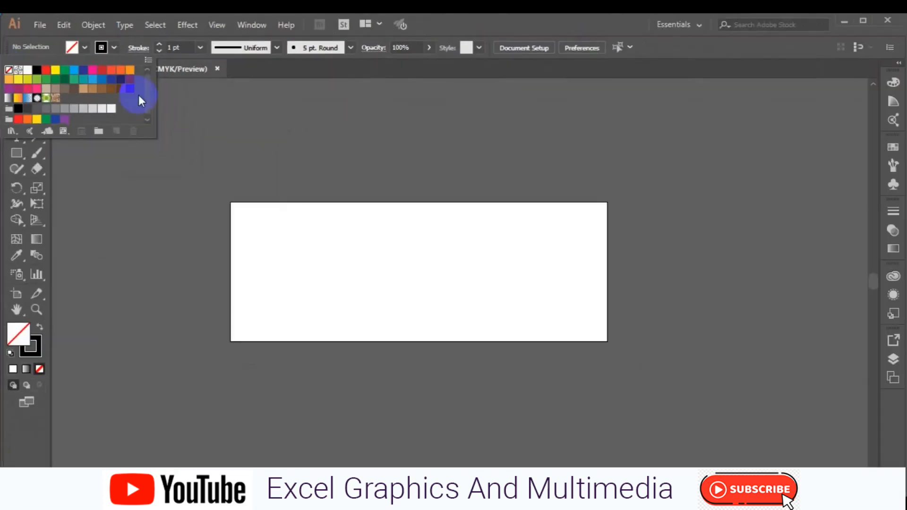
left_click(179, 288)
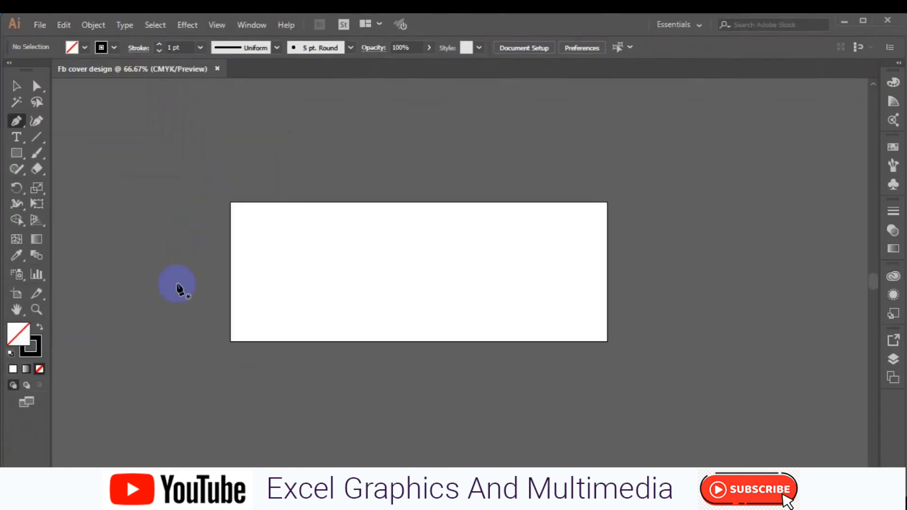
left_click(455, 284)
left_click(523, 387, "ctrl")
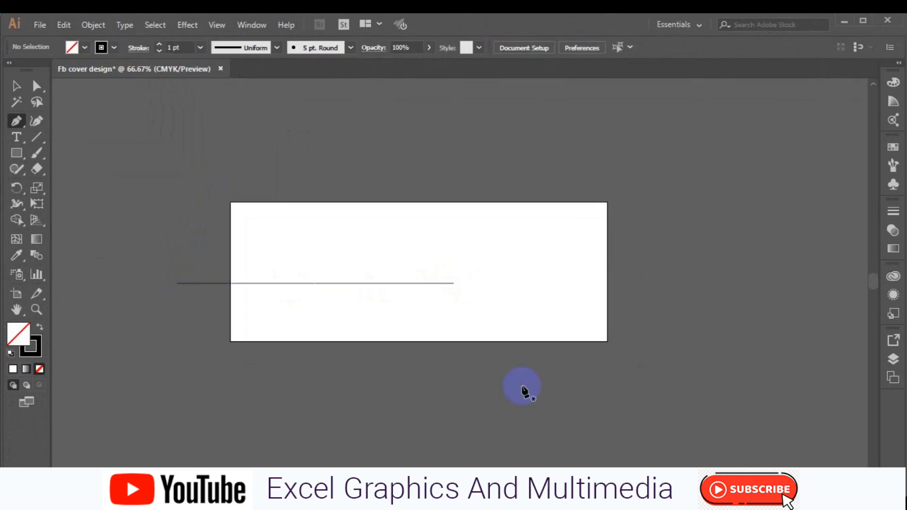
Rotate the horizontal line to a diagonal of about 45°.
left_click(16, 86)
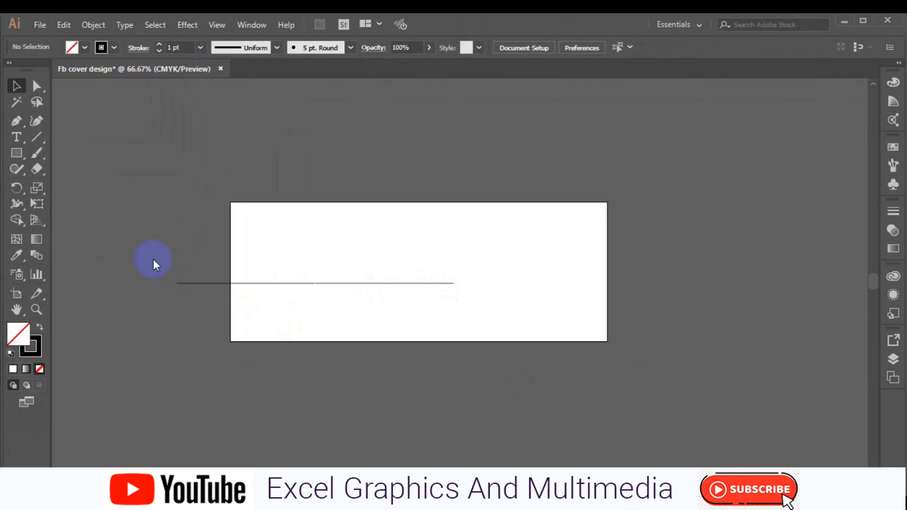
left_click(180, 284)
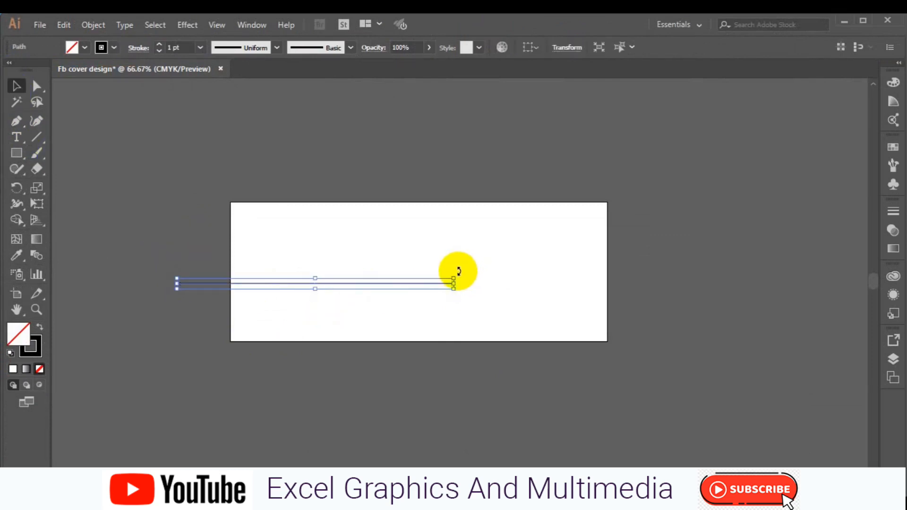
left_click_drag(458, 272, 394, 191)
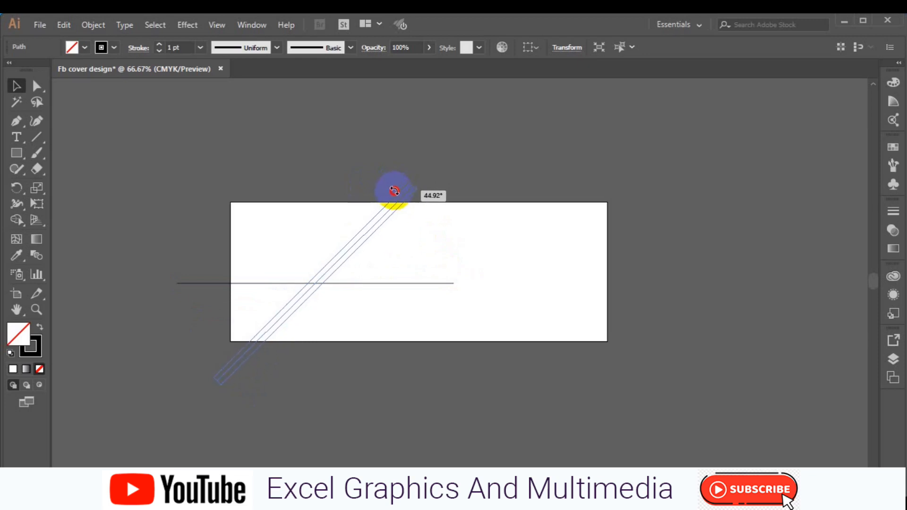
left_click_drag(395, 191, 394, 191)
Reflect the diagonal line so it slopes down to the right, and move it toward the artboard's centre.
right_click(387, 202)
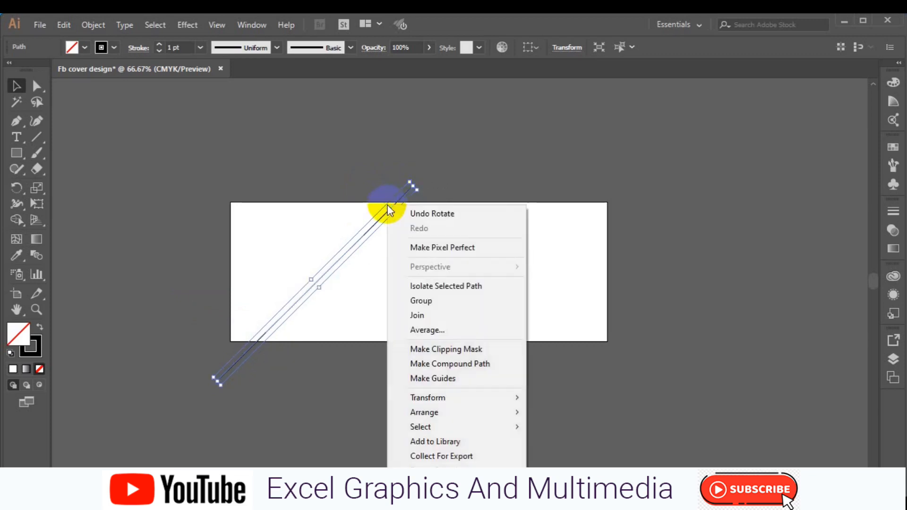
mouse_move(447, 399)
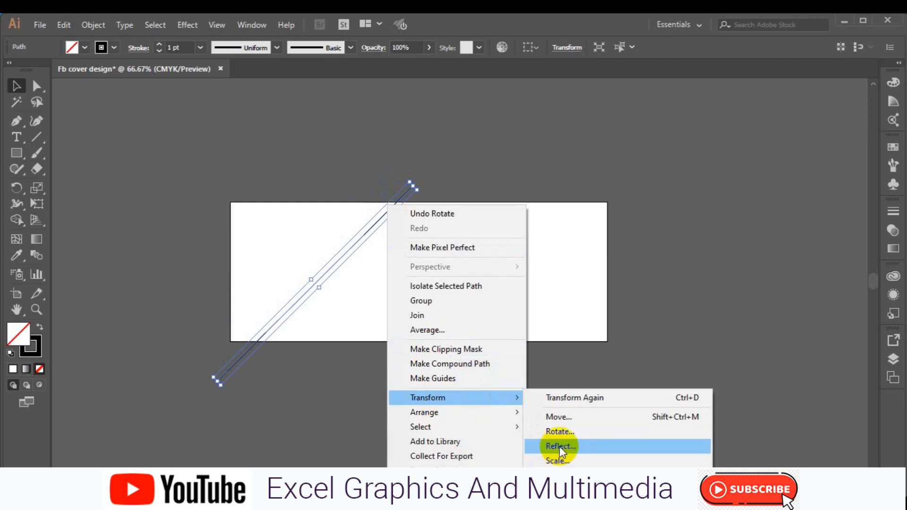
left_click(560, 449)
left_click(567, 380)
left_click(661, 406)
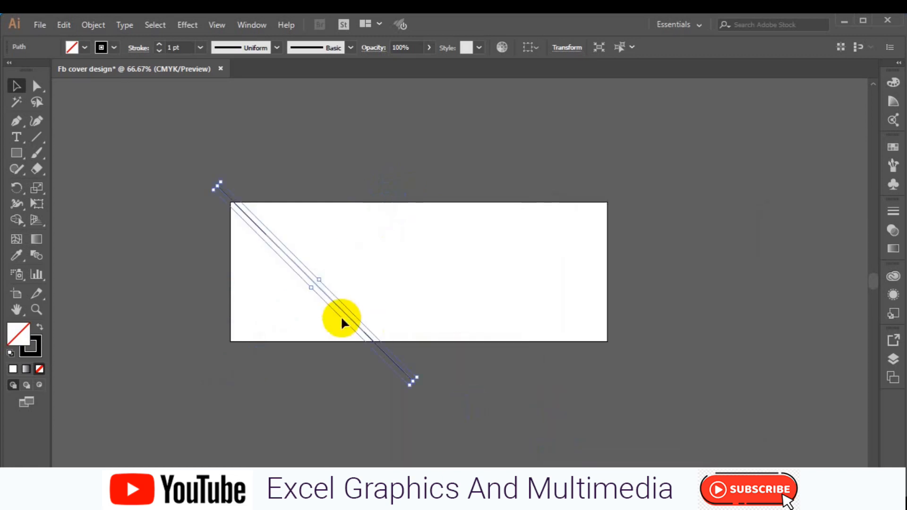
left_click_drag(325, 290, 390, 269)
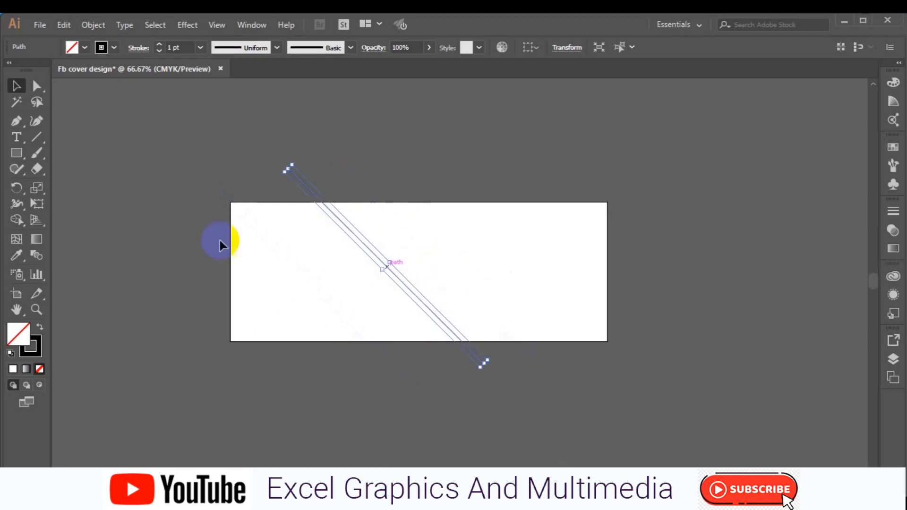
Draw a rectangle that covers the whole artboard.
left_click(17, 156)
left_click_drag(230, 202, 607, 341)
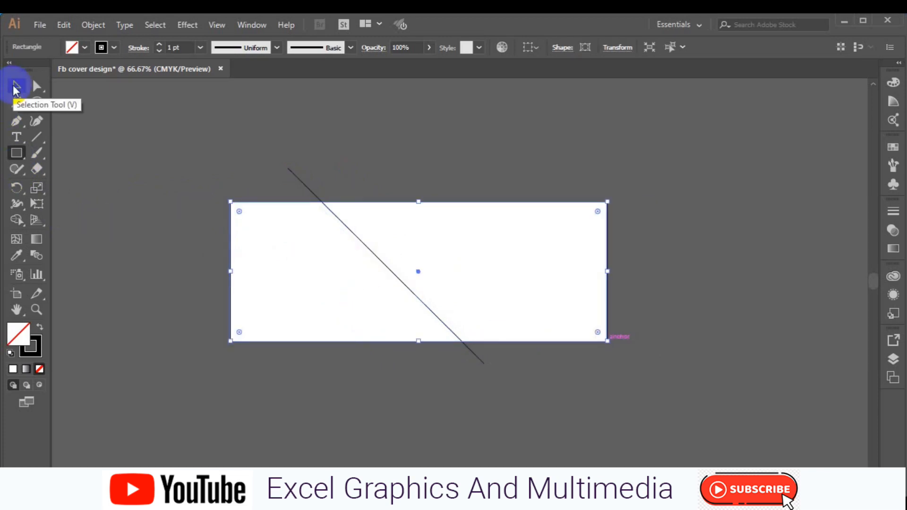
left_click(16, 88)
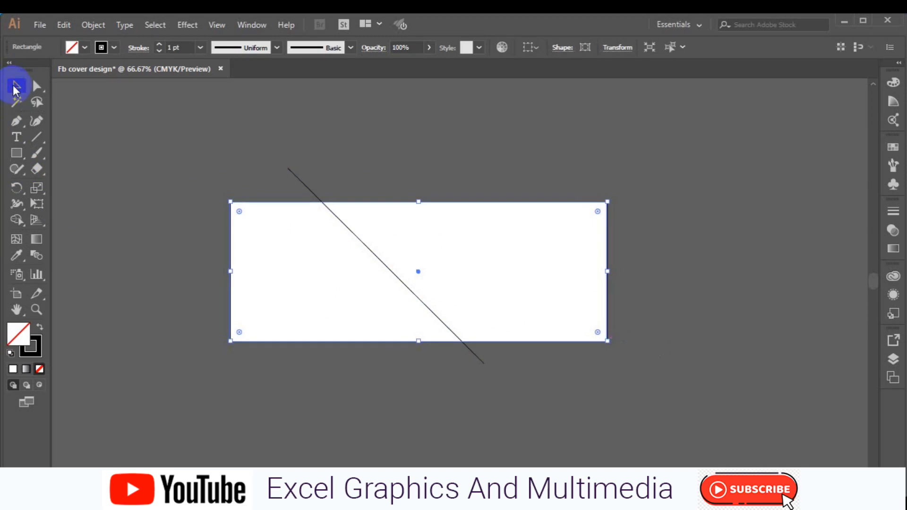
Fill the rectangle's area left of the diagonal line with 50% gray (K=50) and no stroke, using the Shape Builder tool.
left_click_drag(125, 138, 449, 324)
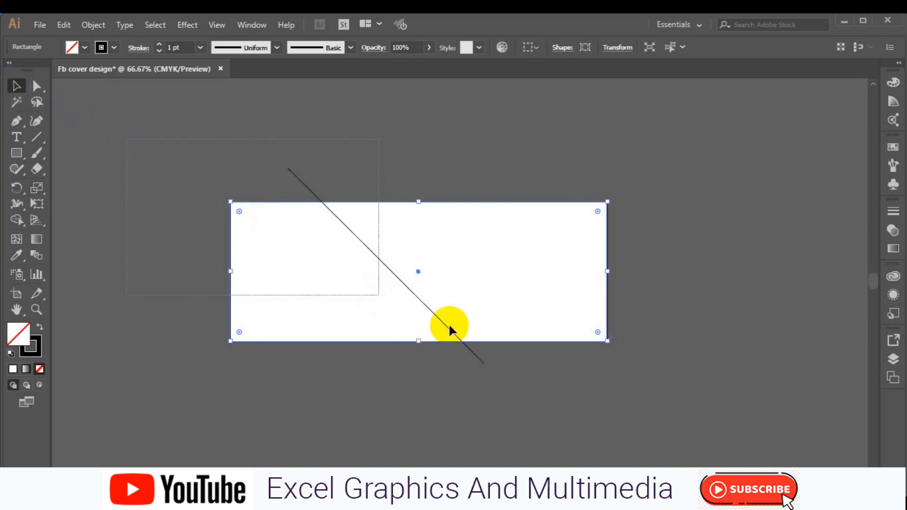
left_click(16, 220)
left_click(114, 47)
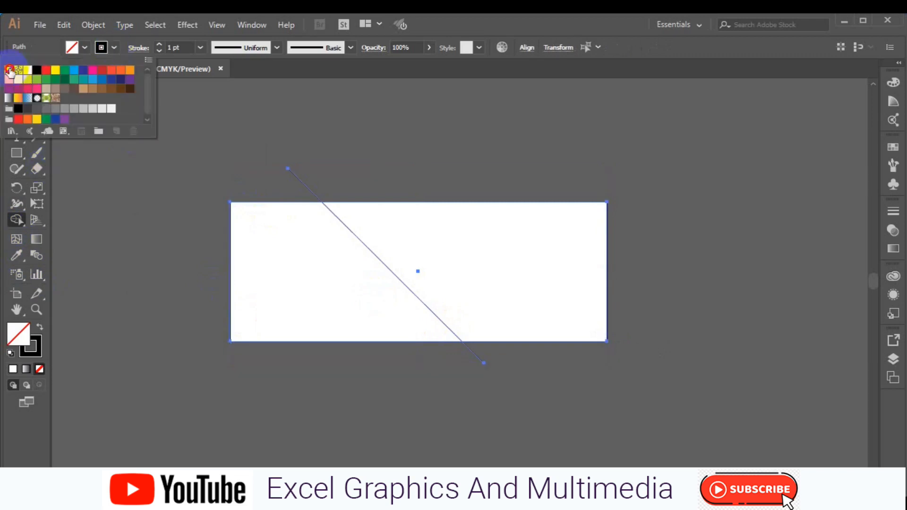
left_click(9, 70)
left_click(85, 47)
left_click(65, 109)
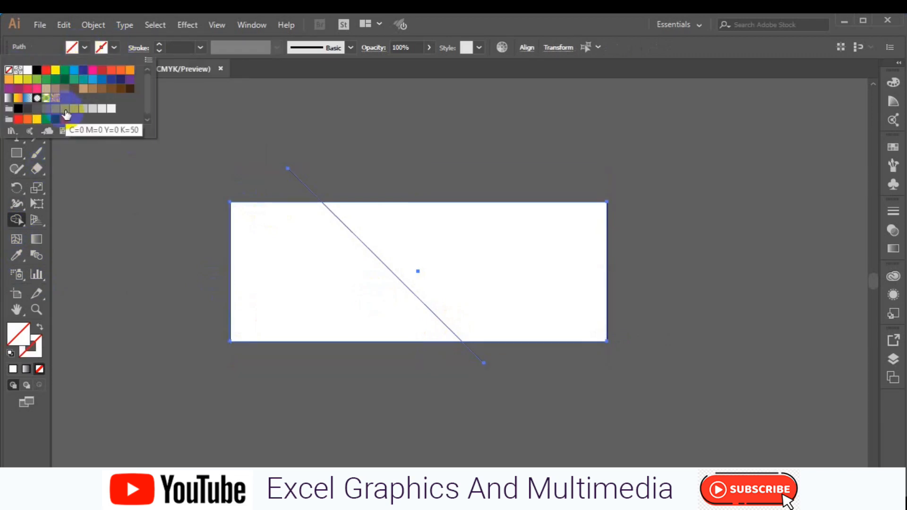
left_click(298, 288)
Delete the two leftover line ends that extend above and below the artboard.
left_click(16, 86)
left_click(188, 239)
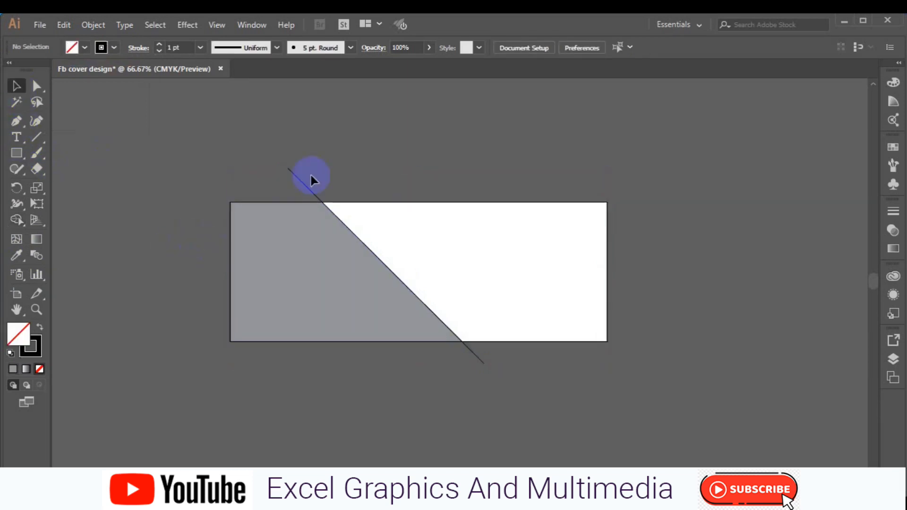
left_click(309, 194)
key("Delete")
left_click(482, 363)
key("Delete")
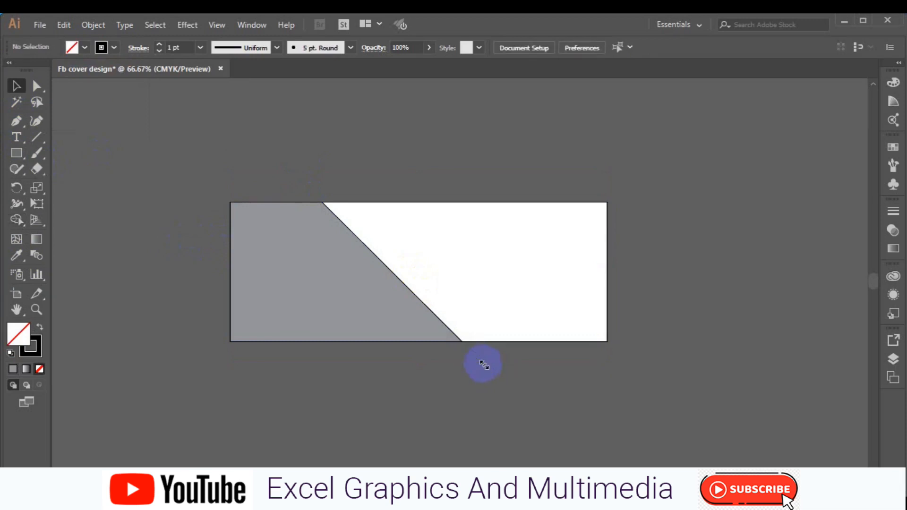
Remove the stroke from the gray shape on the artboard's left side.
left_click(381, 318)
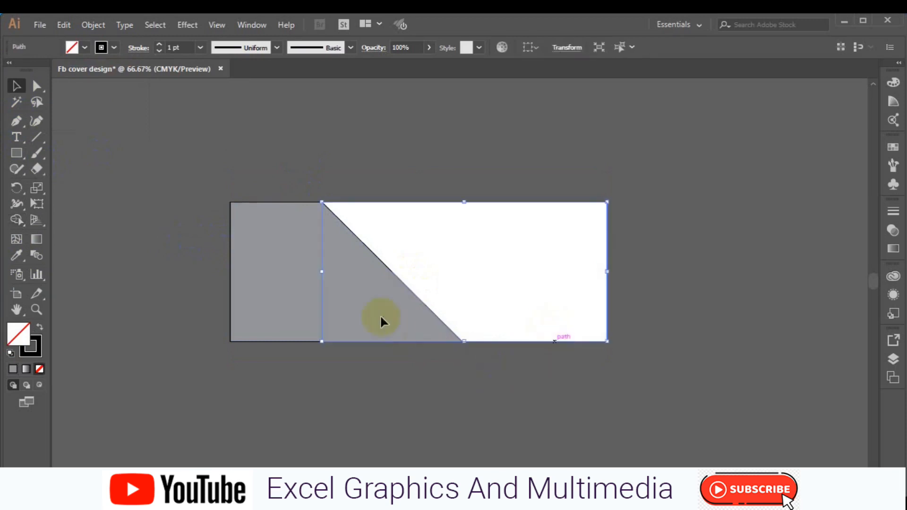
left_click(251, 327)
left_click(113, 47)
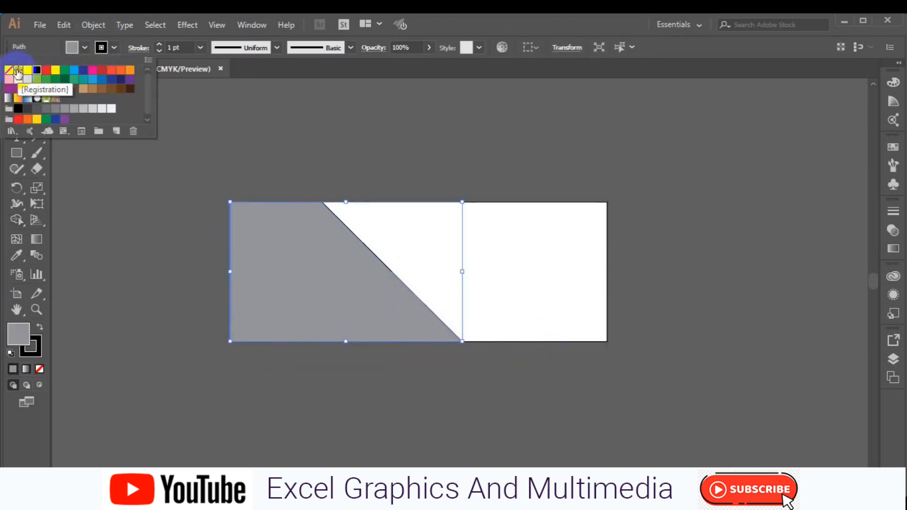
left_click(9, 72)
left_click(148, 263)
left_click(148, 263)
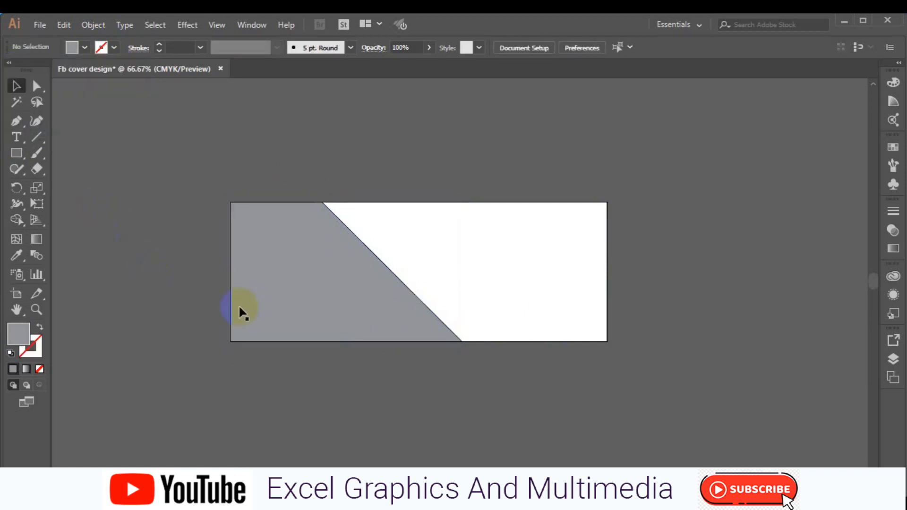
Try moving the gray shape down and to the left, and undo the move.
left_click_drag(295, 295, 255, 329)
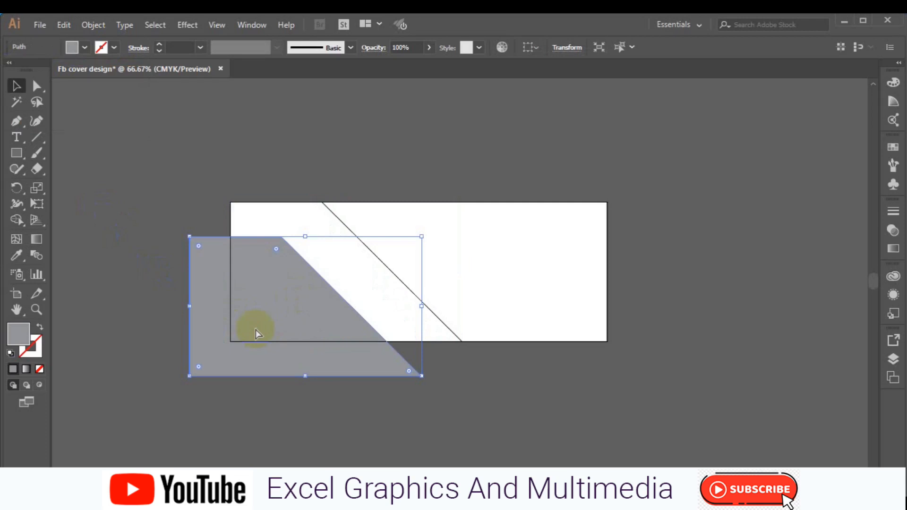
key("ctrl+z")
Lock the selected gray shape on the artboard's left side.
right_click(265, 287)
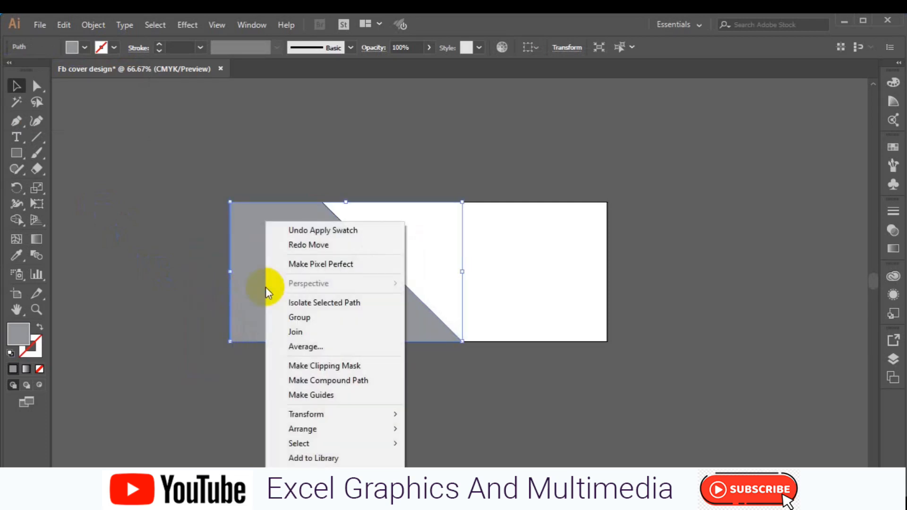
mouse_move(357, 452)
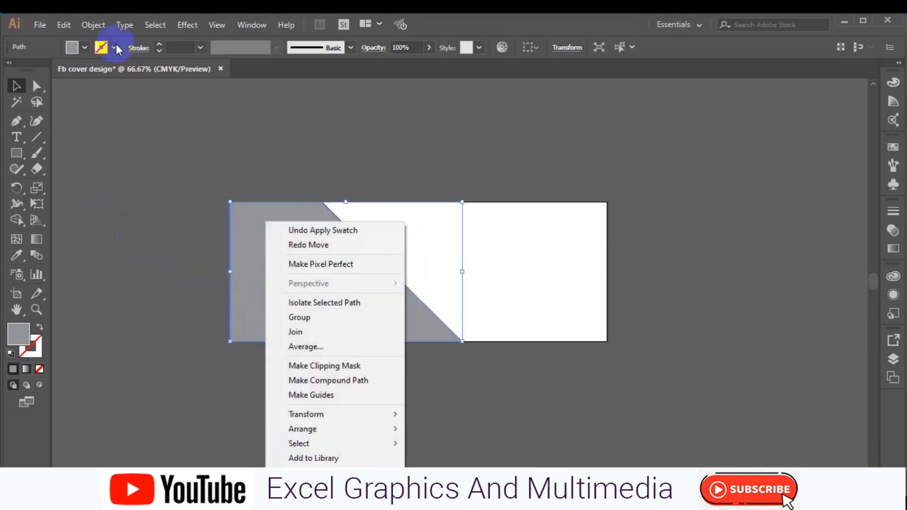
left_click(93, 25)
mouse_move(204, 87)
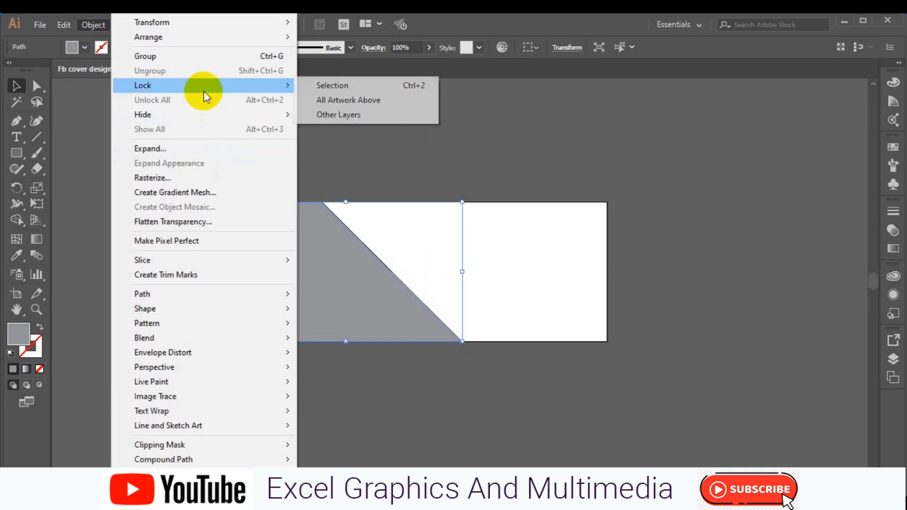
left_click(331, 84)
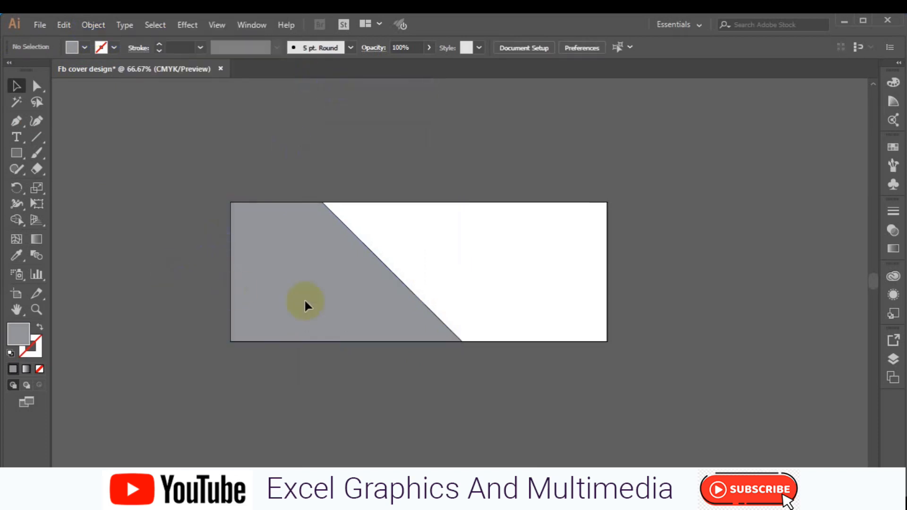
Draw a dark brown, strokeless triangle on the artboard's top edge with the Pen tool, with corners at about (500, 0), (191, 111) and (108, 0) px.
key("ctrl+1")
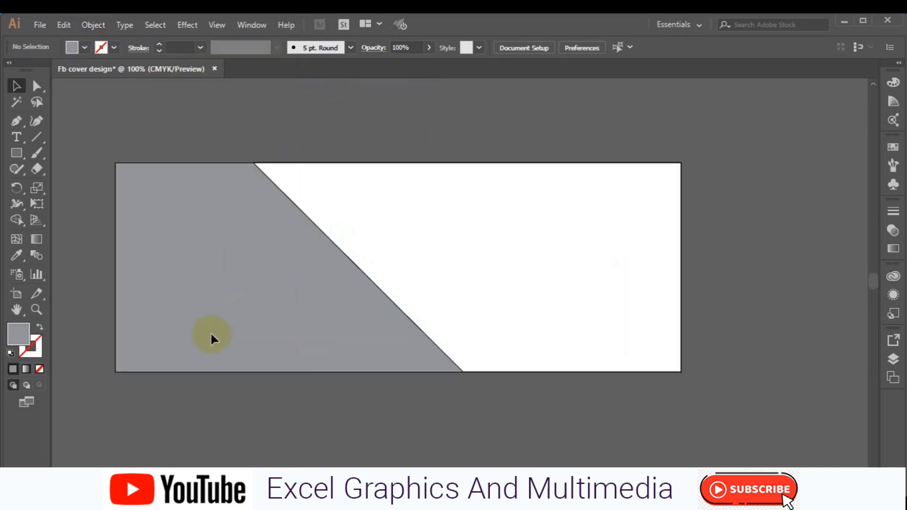
key("h")
left_click_drag(211, 332, 380, 315)
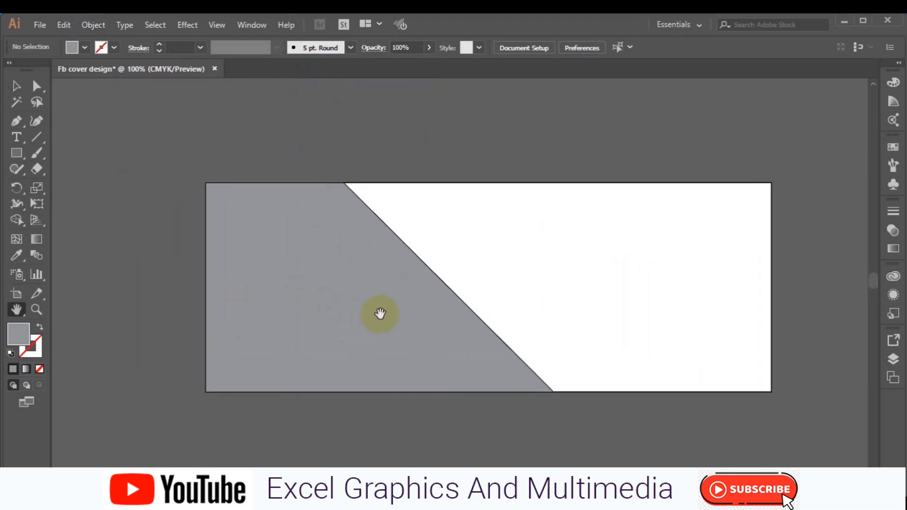
left_click(84, 48)
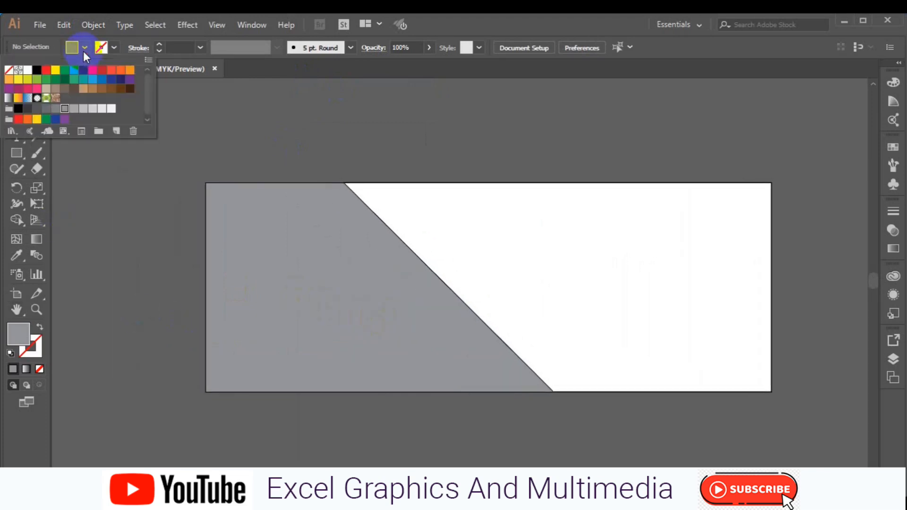
left_click(76, 90)
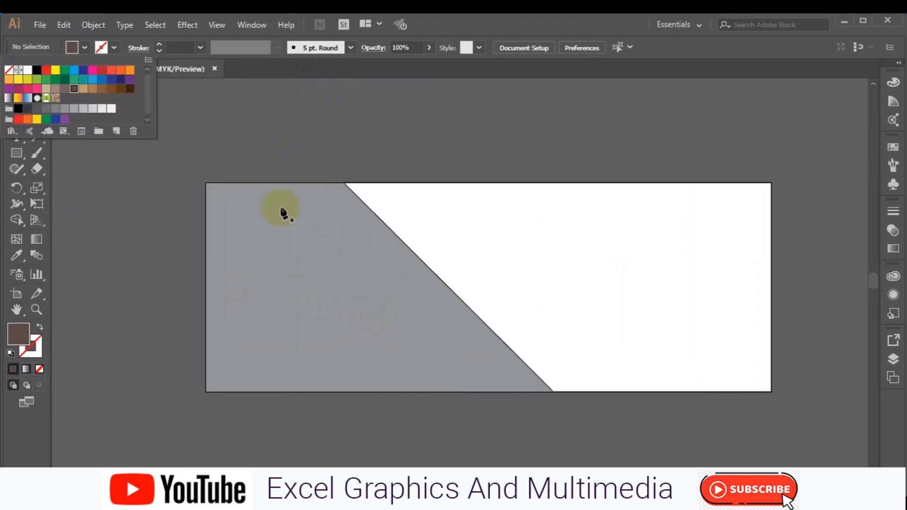
left_click(524, 189)
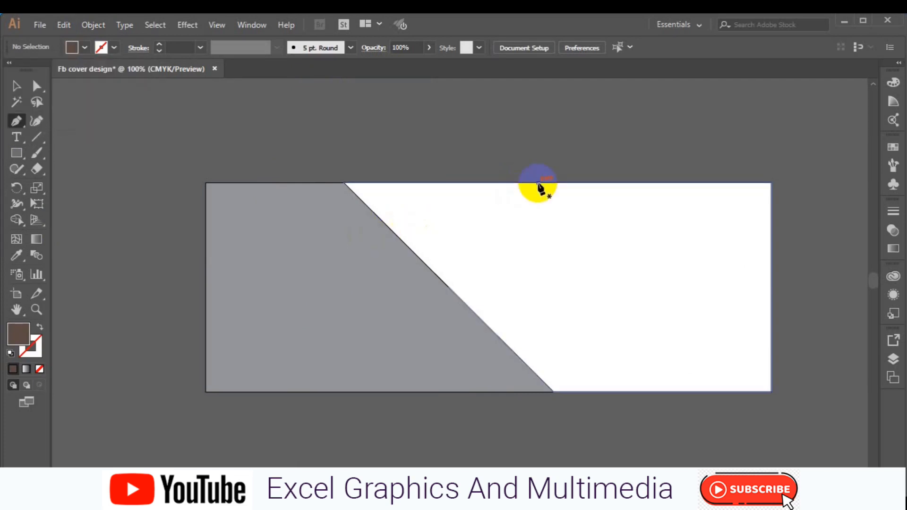
left_click(539, 182)
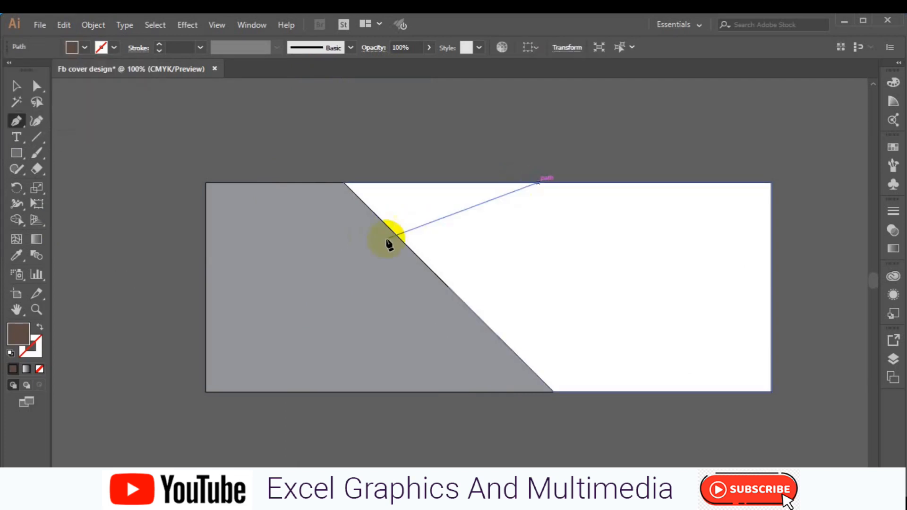
left_click(333, 256)
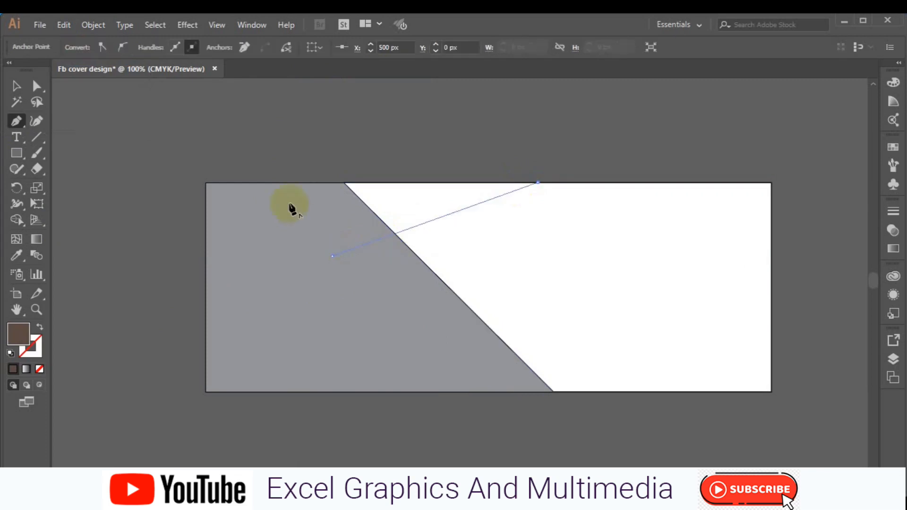
left_click(277, 183)
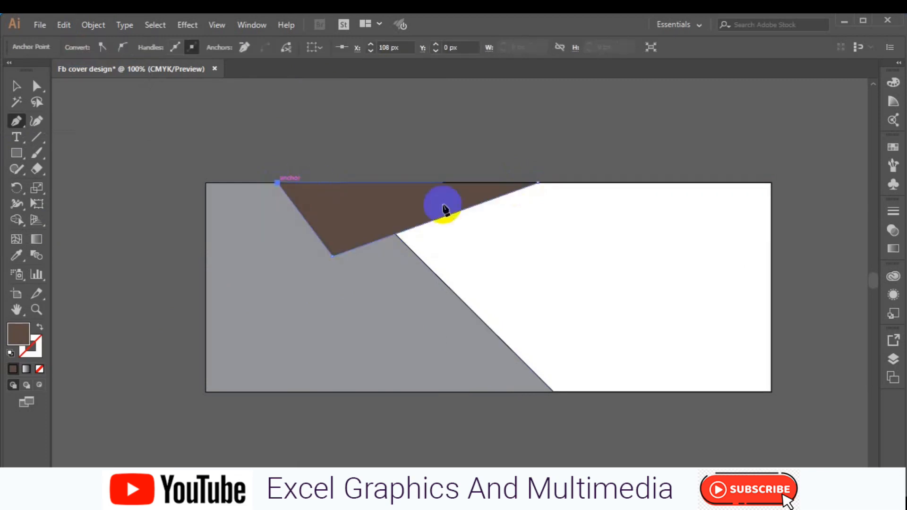
left_click(539, 183)
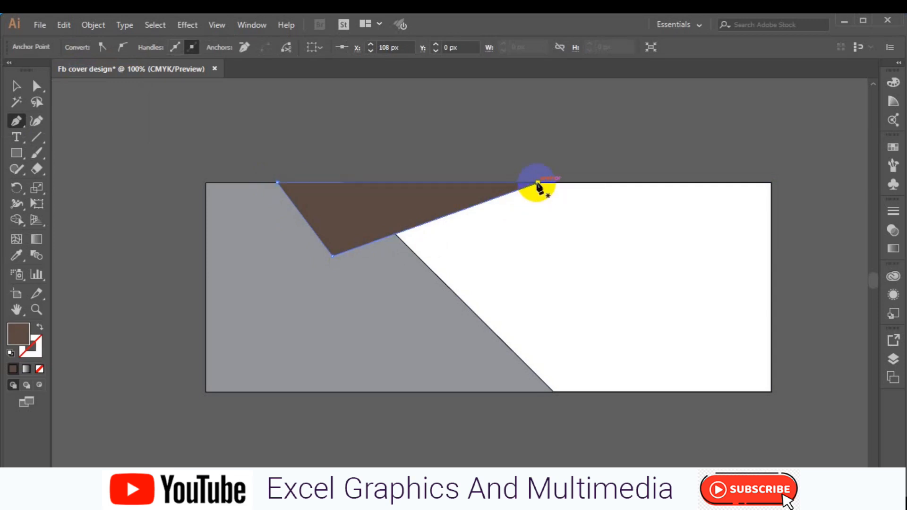
Draw a four-sided shape in the artboard's top-left corner, from 30 px down the left edge to the brown triangle's lower tip and upper-left corner.
left_click(207, 203)
left_click(333, 256)
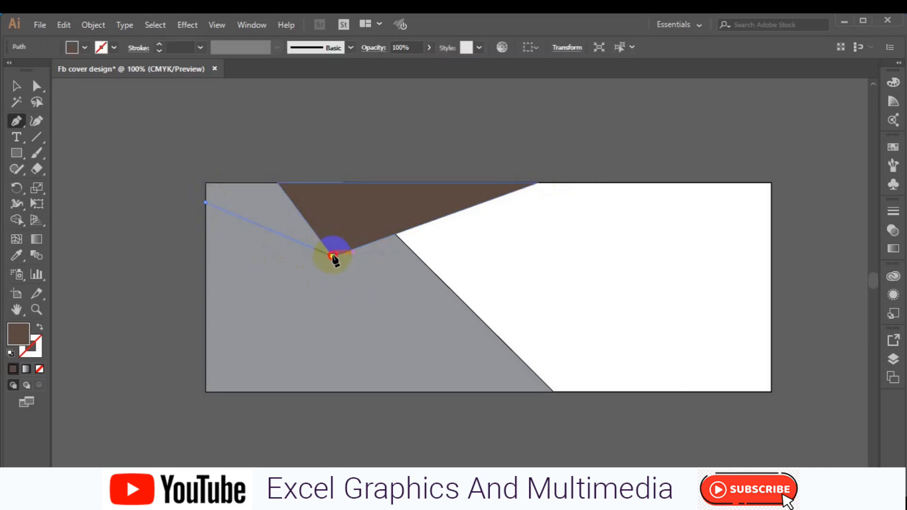
left_click(277, 182)
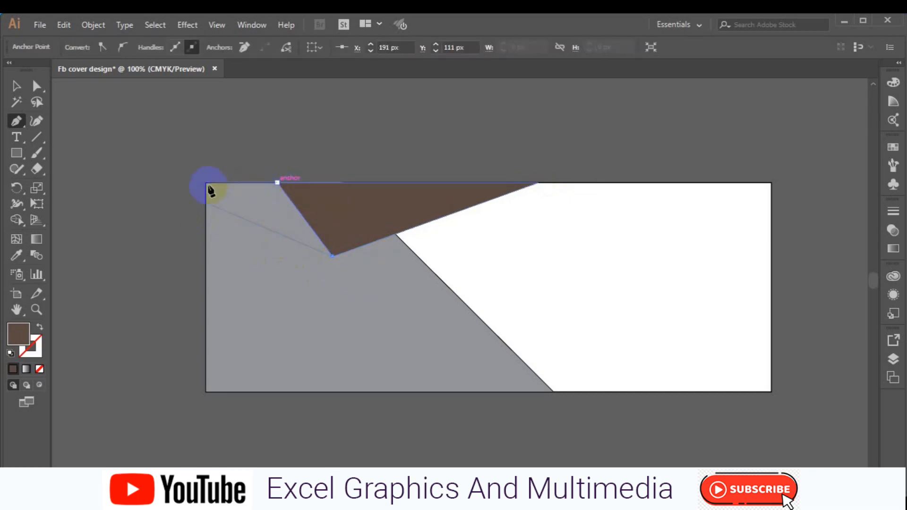
left_click(206, 183)
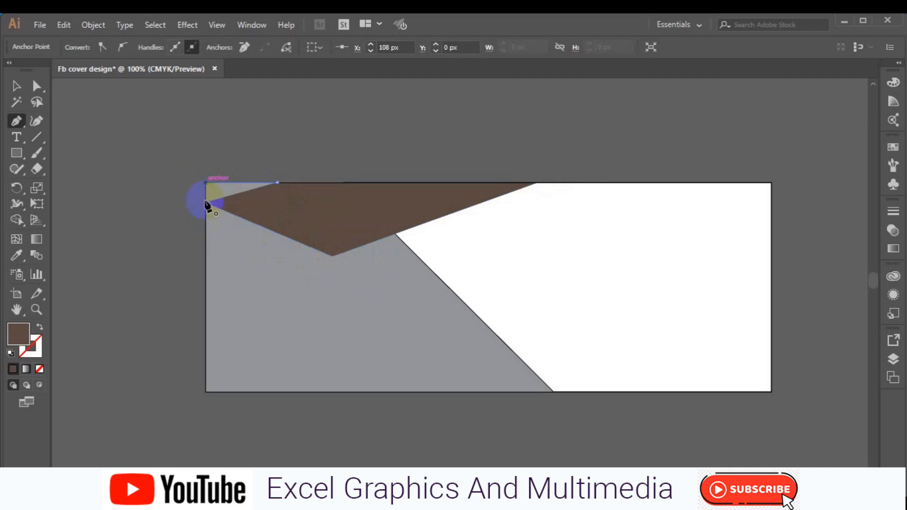
left_click(206, 203)
Fill the top-left corner shape with a gray darker than the background shape, and deselect it.
left_click(16, 86)
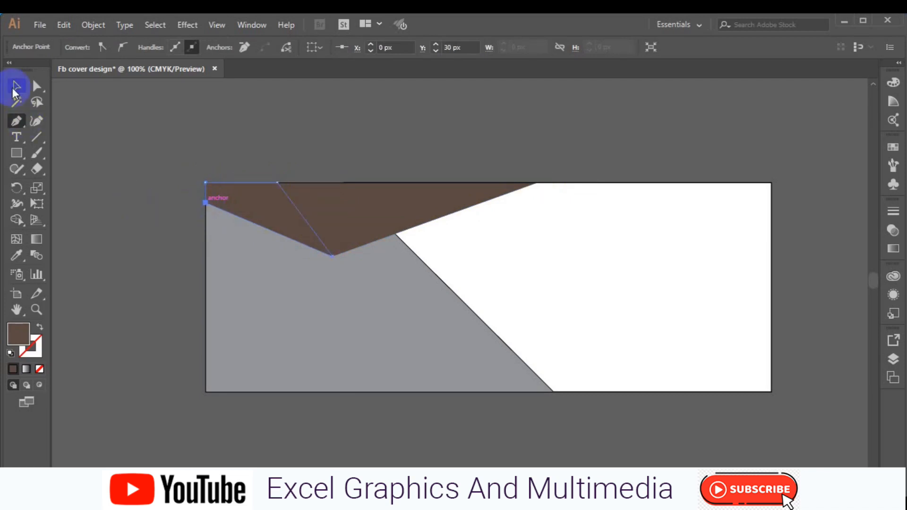
left_click(160, 193)
left_click(213, 194)
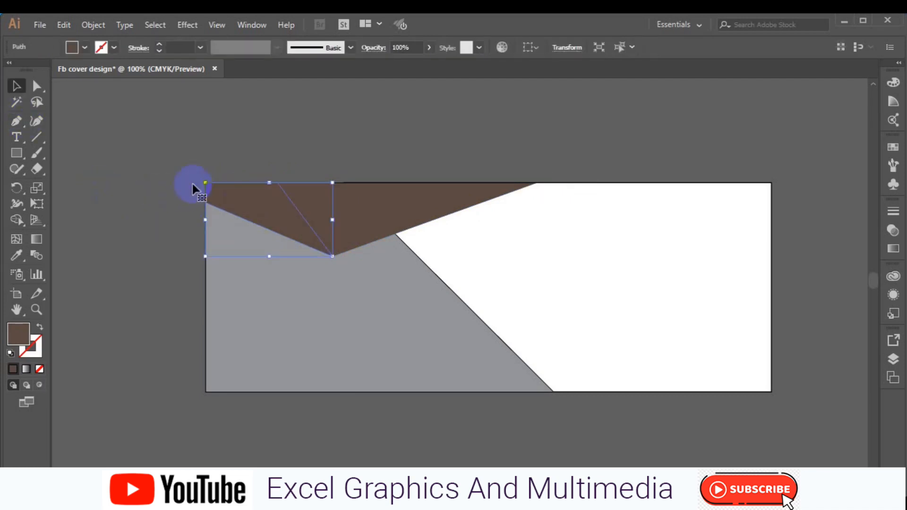
left_click(72, 46)
left_click(76, 109)
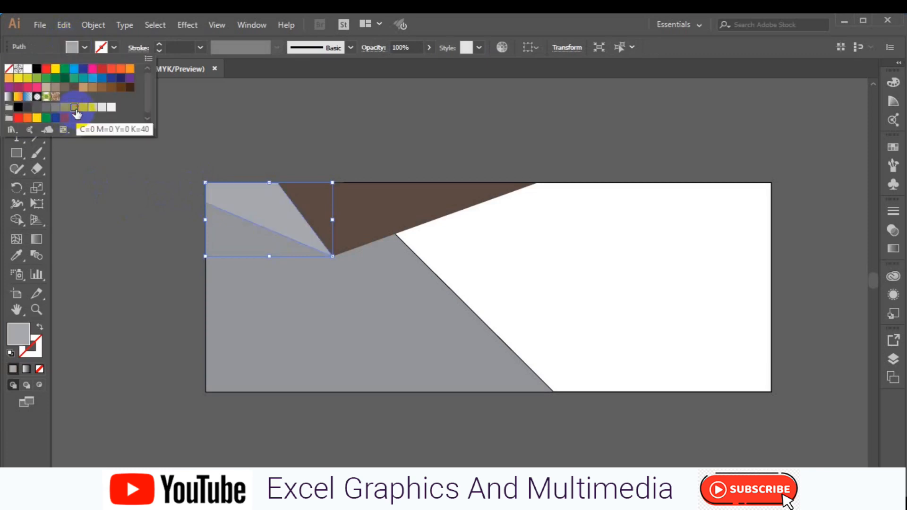
left_click(49, 108)
left_click(160, 250)
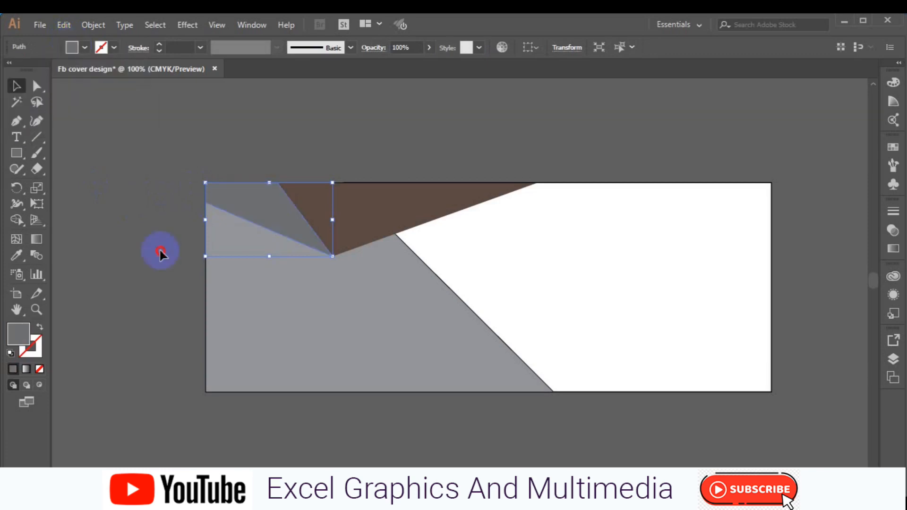
left_click(343, 339)
Draw a triangle on the bottom edge with the Pen tool, starting at the diagonal's lower end and peaking at about (276, 236) px.
left_click(16, 122)
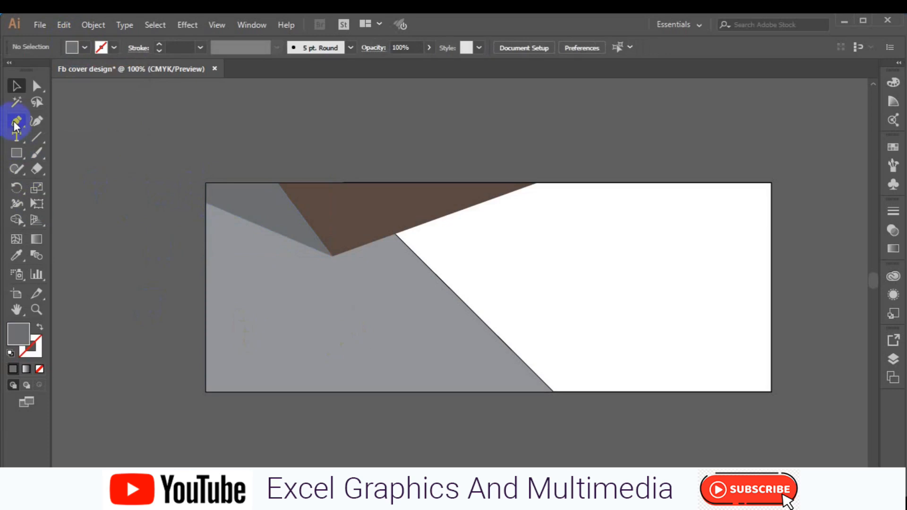
left_click(553, 391)
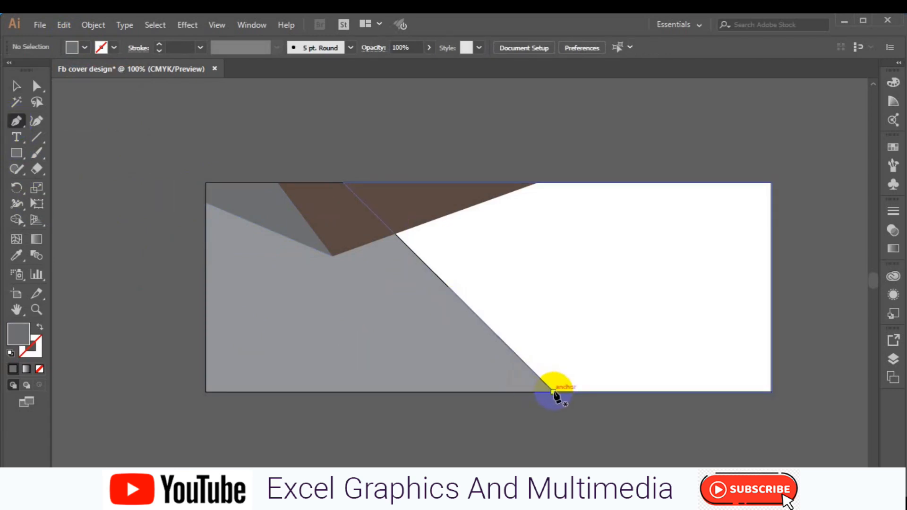
left_click(553, 392)
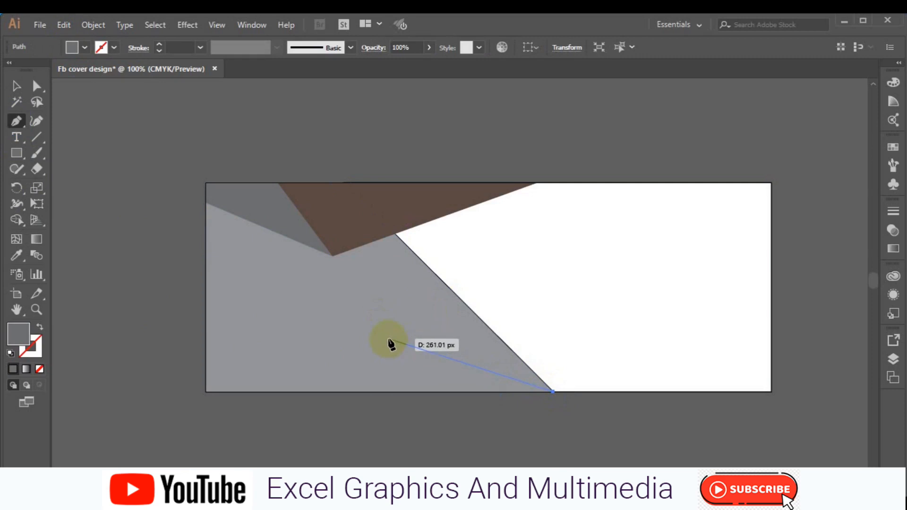
left_click(388, 340)
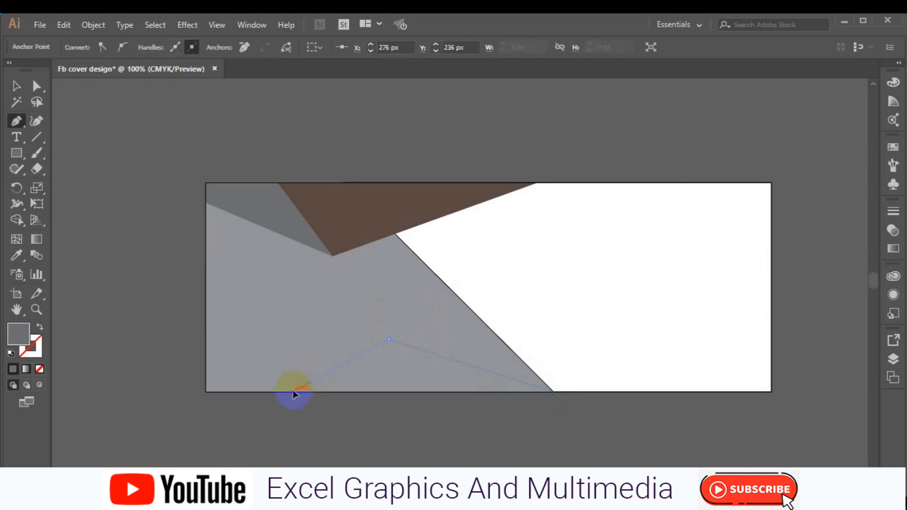
left_click(293, 391)
left_click(553, 391)
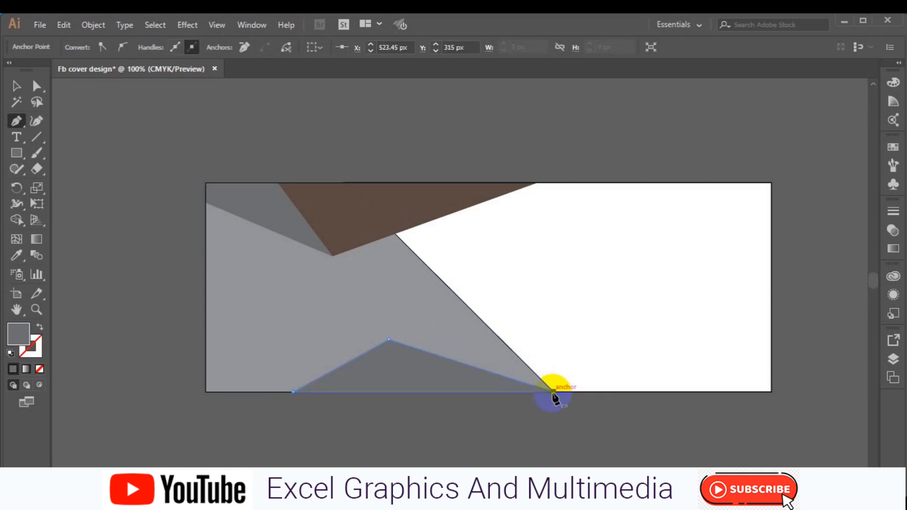
Draw a second, overlapping triangle on the bottom edge with corners at about (70, 315), (176, 264) and (360, 315) px.
left_click(252, 391)
left_click(323, 359)
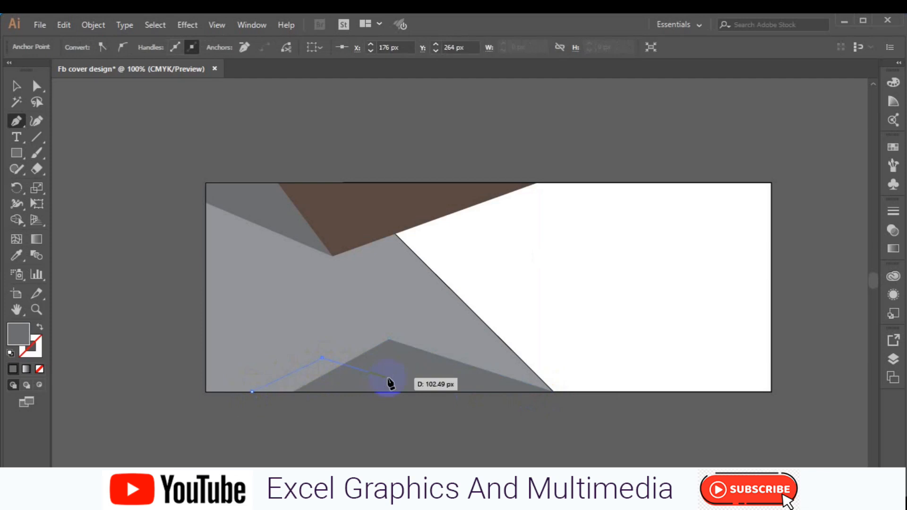
left_click(445, 392)
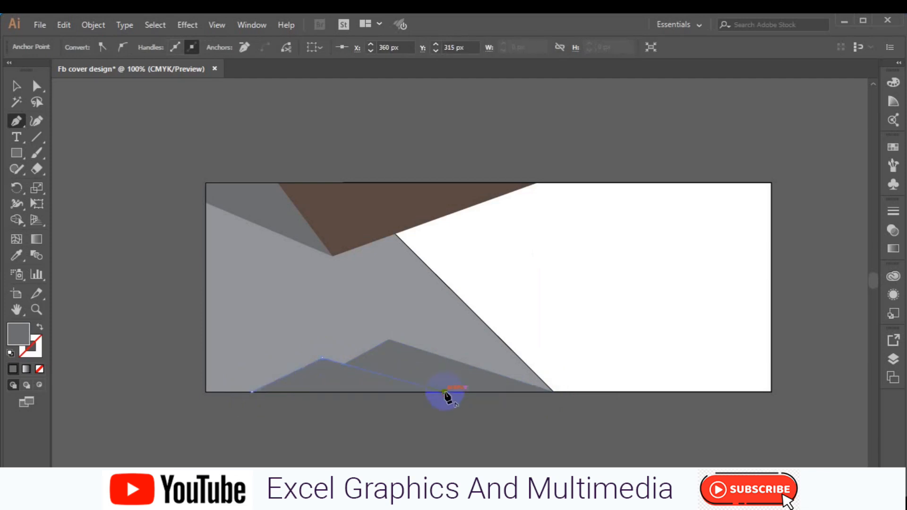
left_click(252, 393)
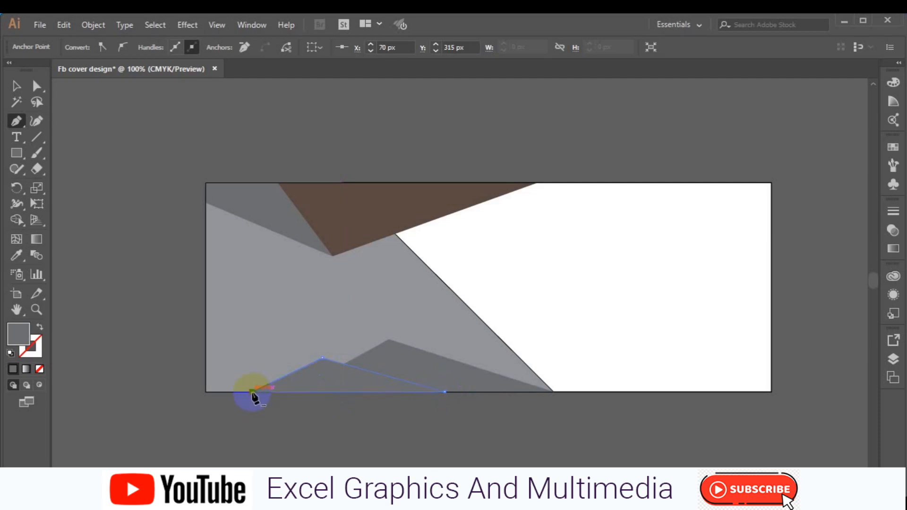
Fill the smaller bottom triangle with a near-black gray and deselect it.
left_click(16, 86)
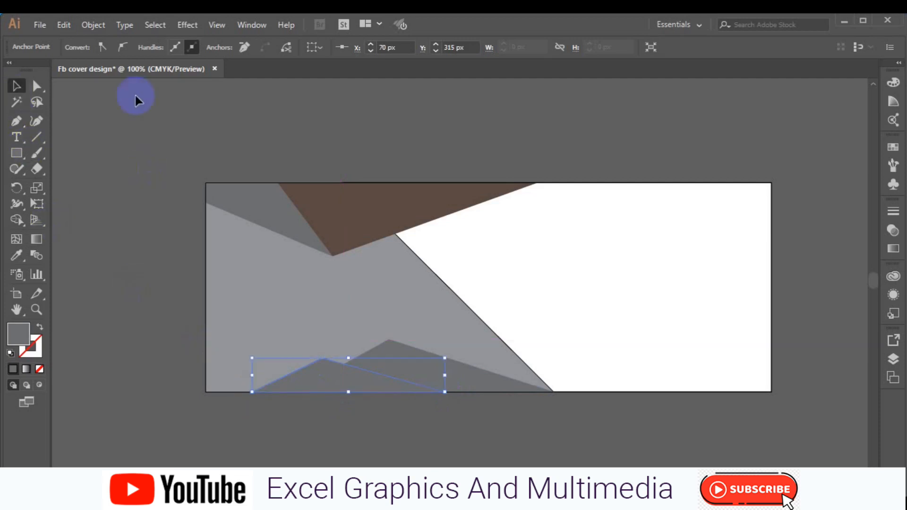
left_click(252, 384)
left_click(283, 385)
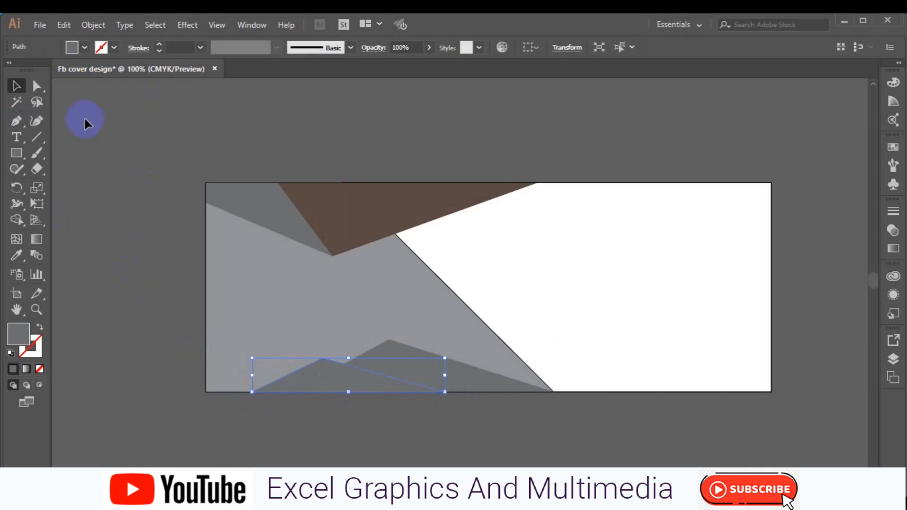
left_click(84, 47)
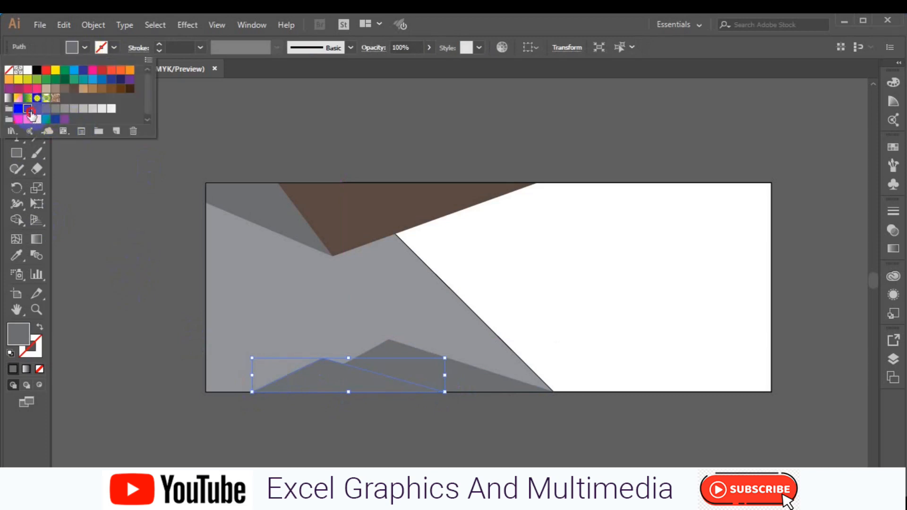
left_click(29, 112)
left_click(96, 218)
left_click(96, 219)
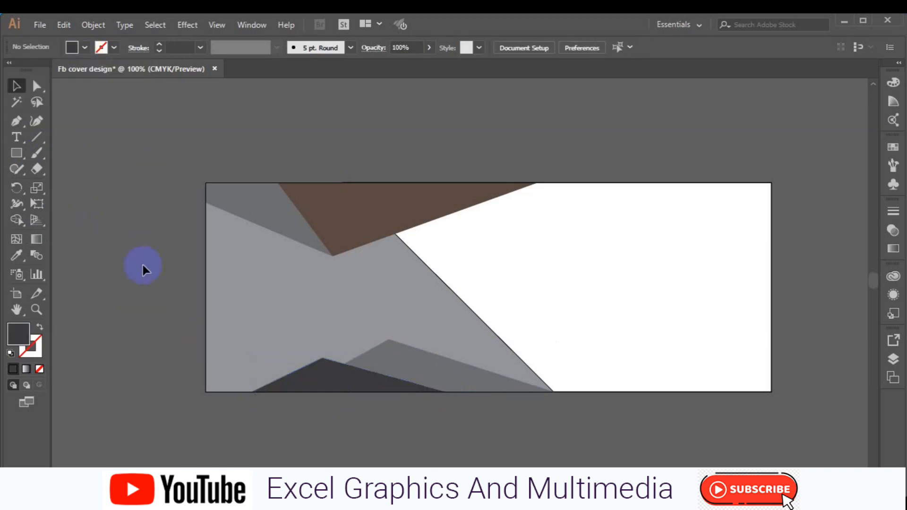
Draw a triangle in the bottom-left corner with corners at about (0, 315), (176, 264) and (176, 315) px.
left_click(15, 121)
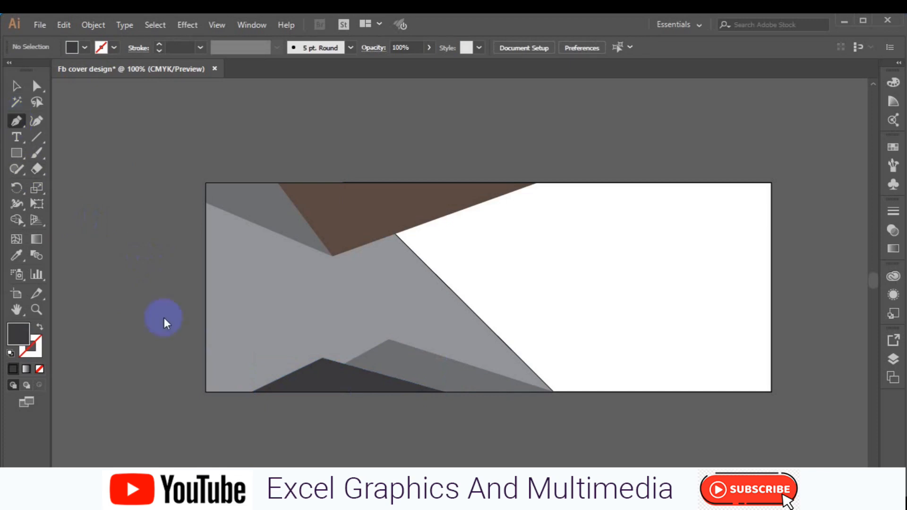
left_click(206, 392)
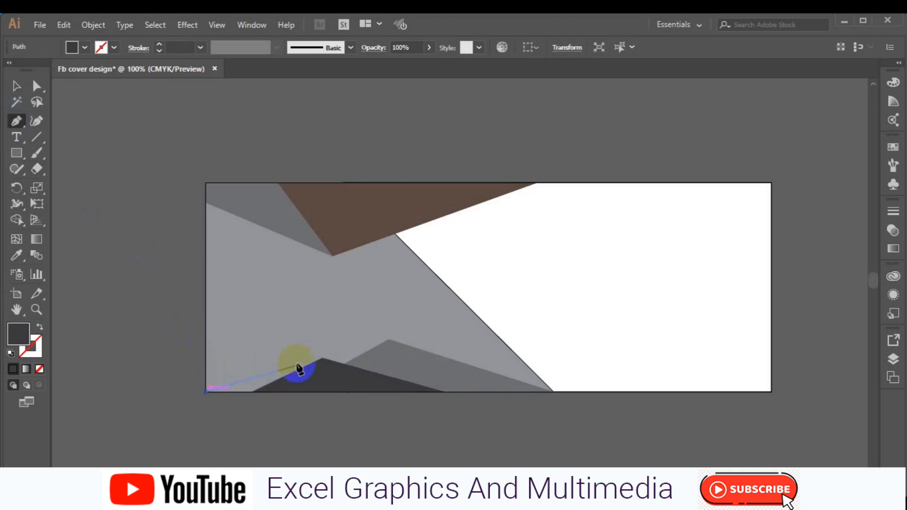
left_click(323, 360)
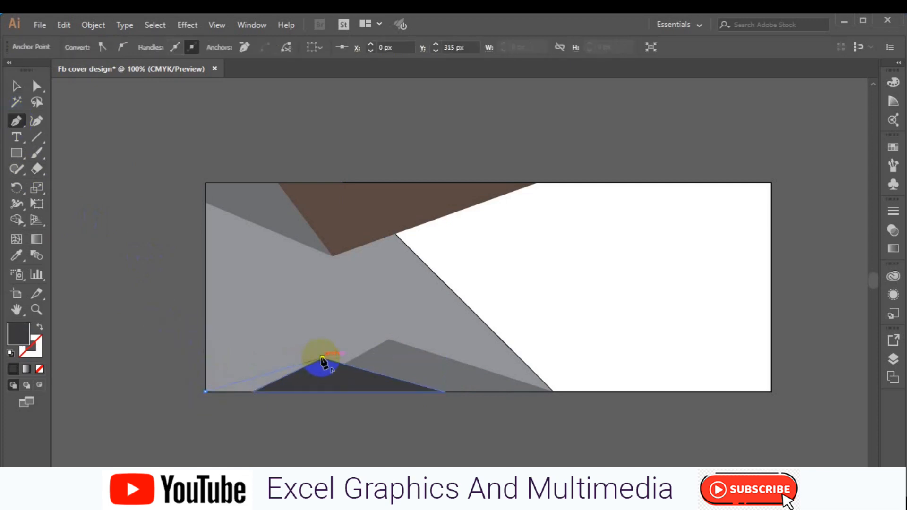
left_click(323, 392)
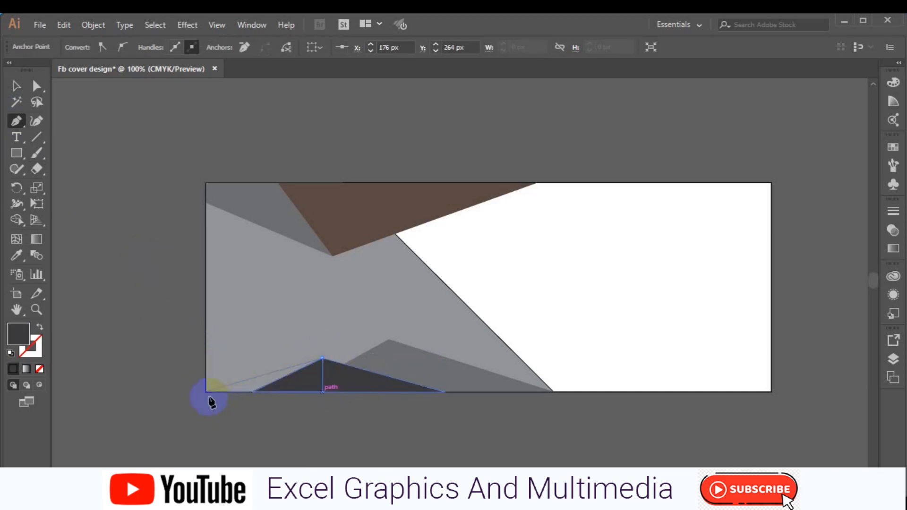
left_click(205, 392)
Fill the bottom-left corner triangle with a very light gray and deselect it.
left_click(16, 86)
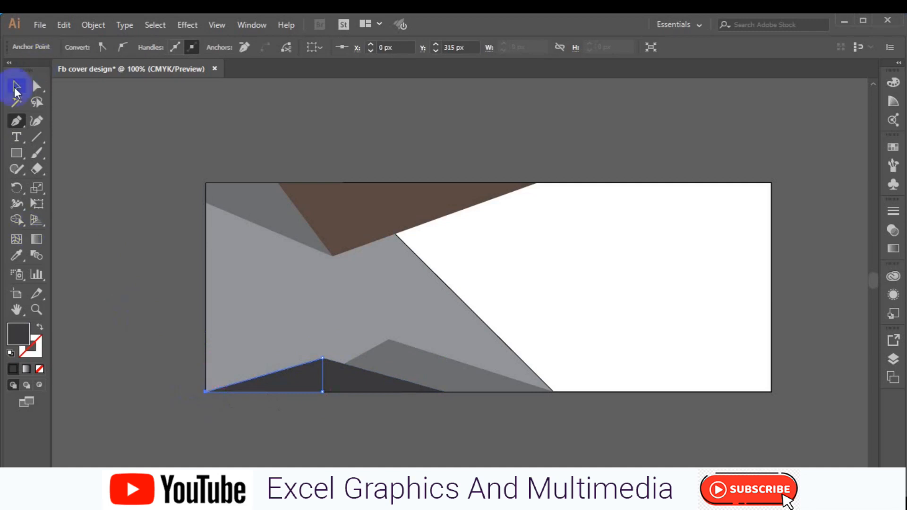
left_click(254, 383)
left_click(85, 47)
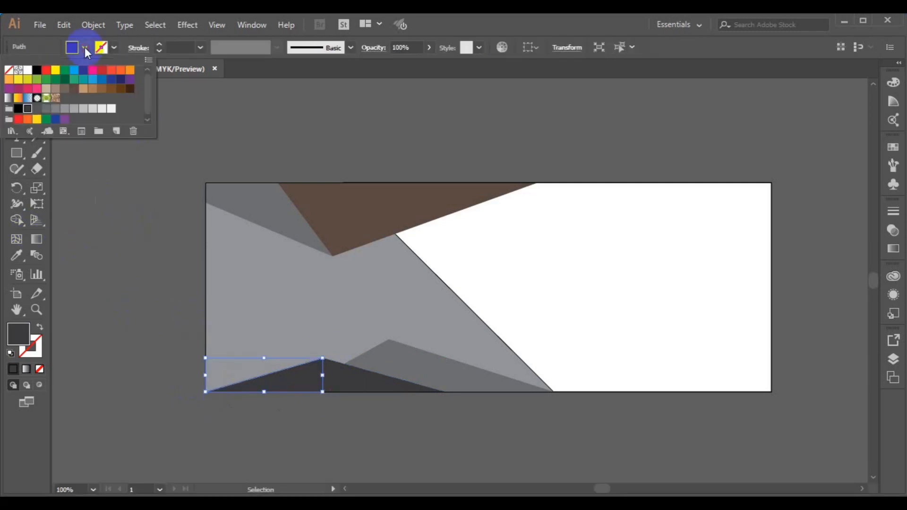
left_click(101, 110)
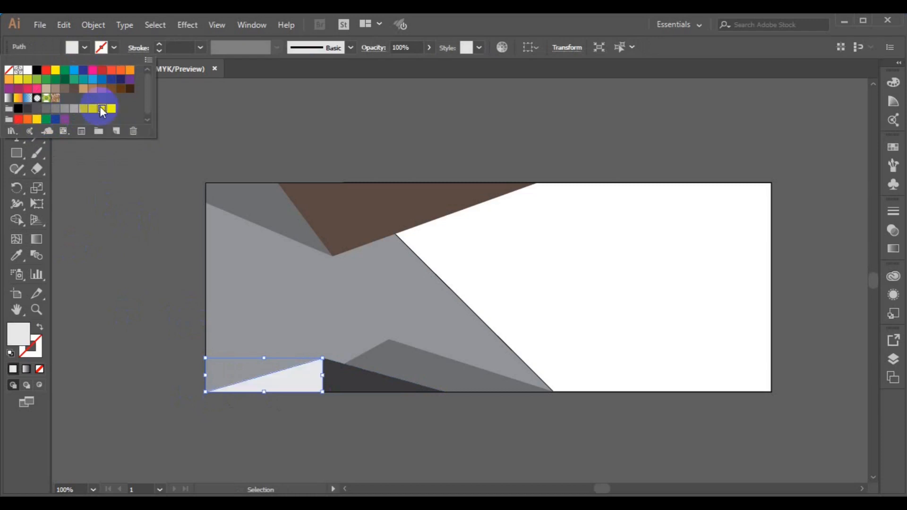
left_click(134, 217)
left_click(109, 302)
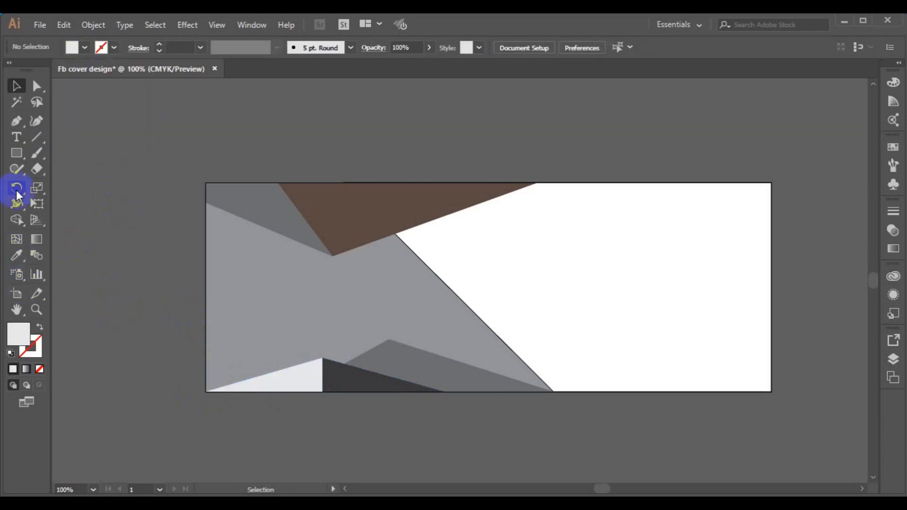
Draw a light gray triangle from about (276, 236) px to (176, 264) px and down to just below the bottom edge.
left_click(14, 127)
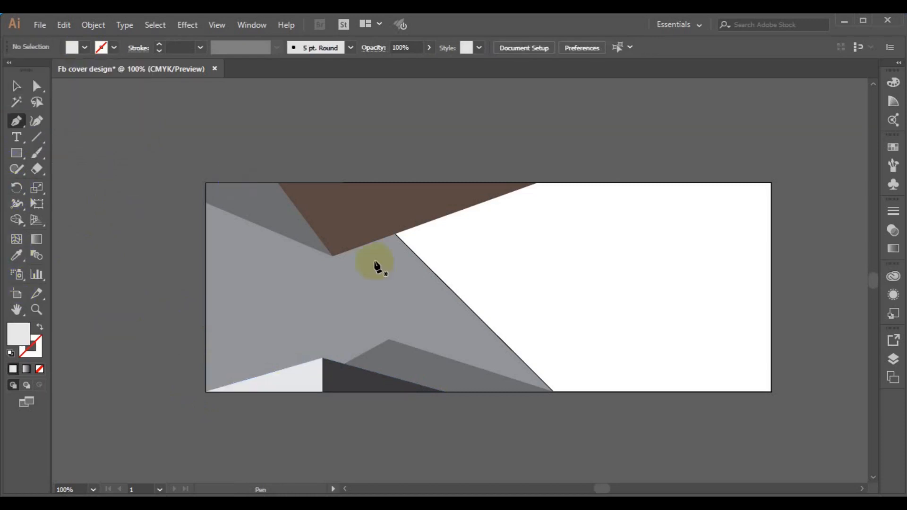
left_click(390, 340)
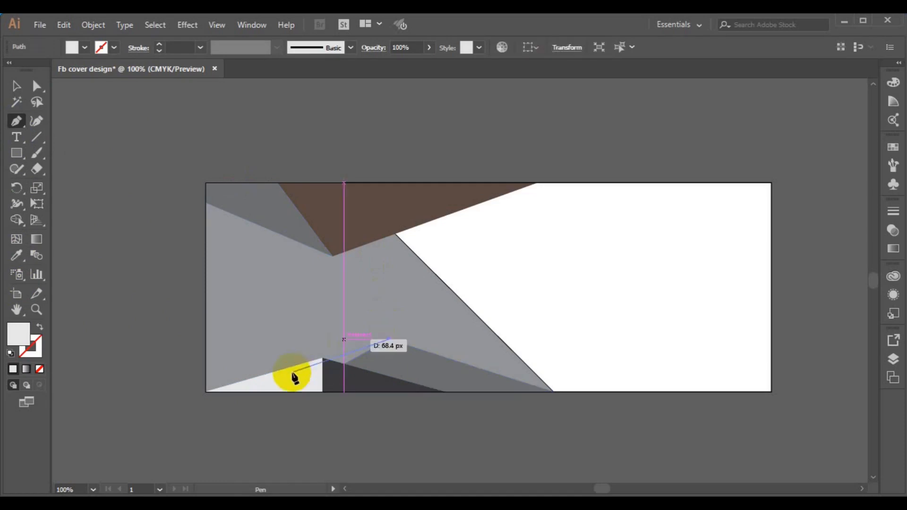
left_click(322, 361)
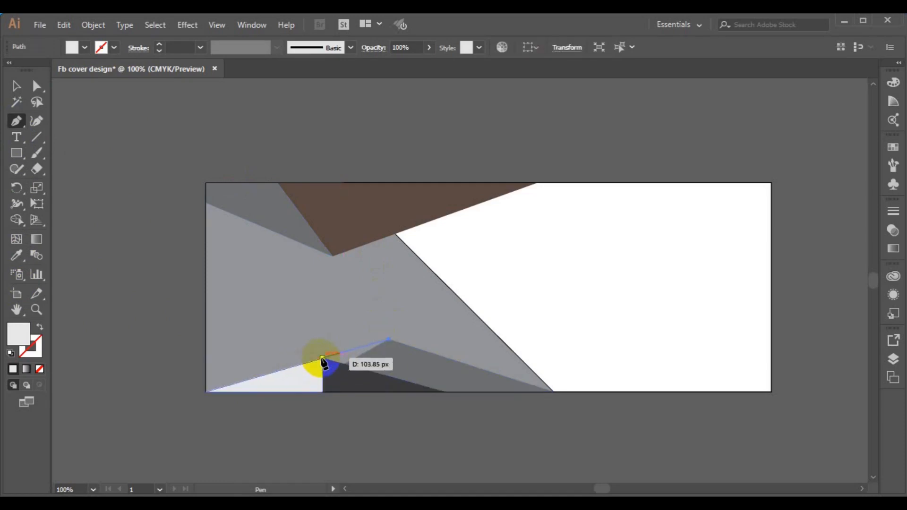
left_click(323, 396)
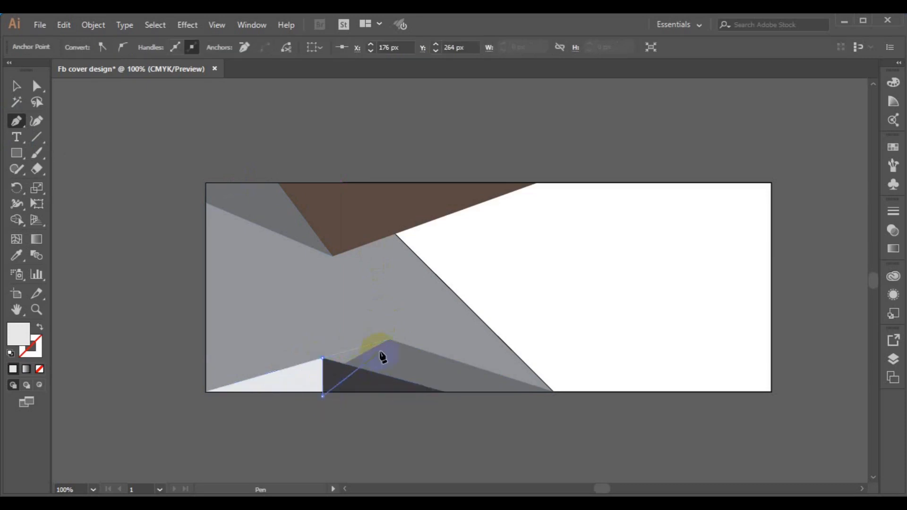
left_click(389, 341)
left_click(16, 85)
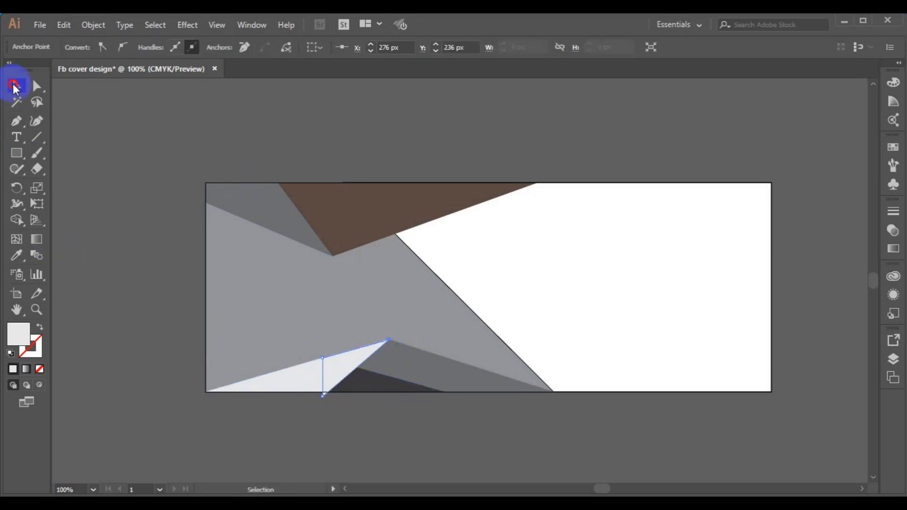
Bring the near-black bottom triangle to the front, above the light gray triangles.
right_click(405, 386)
left_click(352, 457)
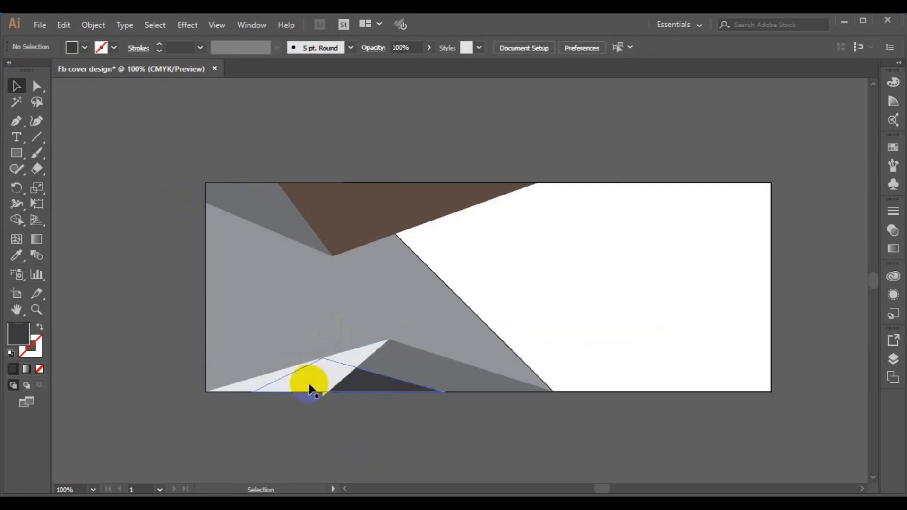
left_click(357, 392)
right_click(355, 388)
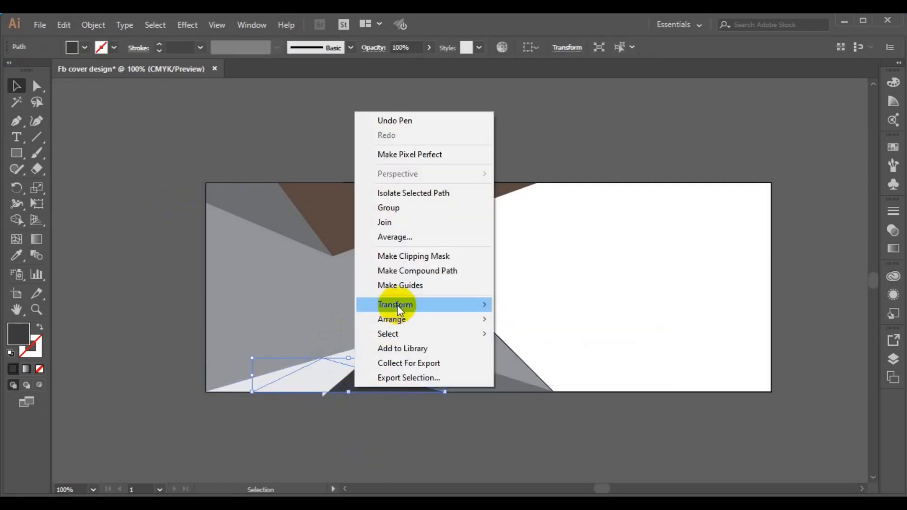
mouse_move(398, 320)
left_click(531, 320)
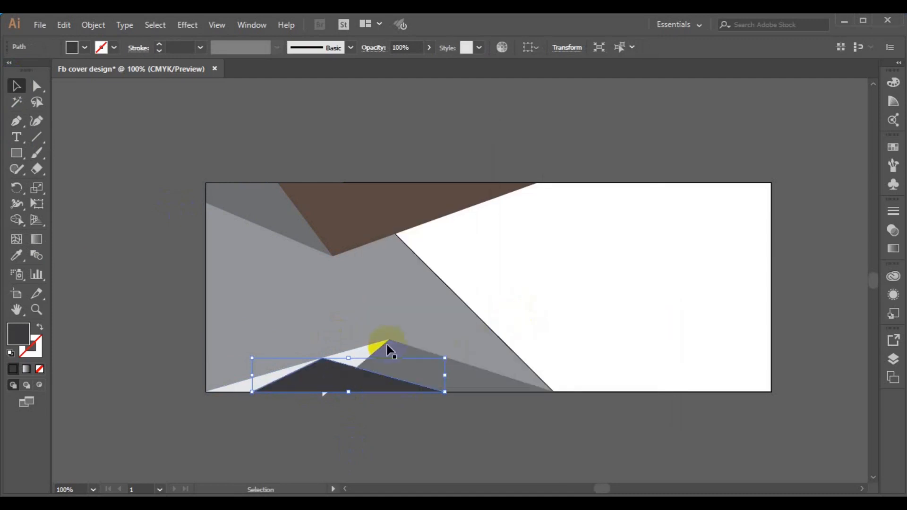
With nothing selected, set the drawing colors to no fill and a bright blue stroke.
left_click(368, 351)
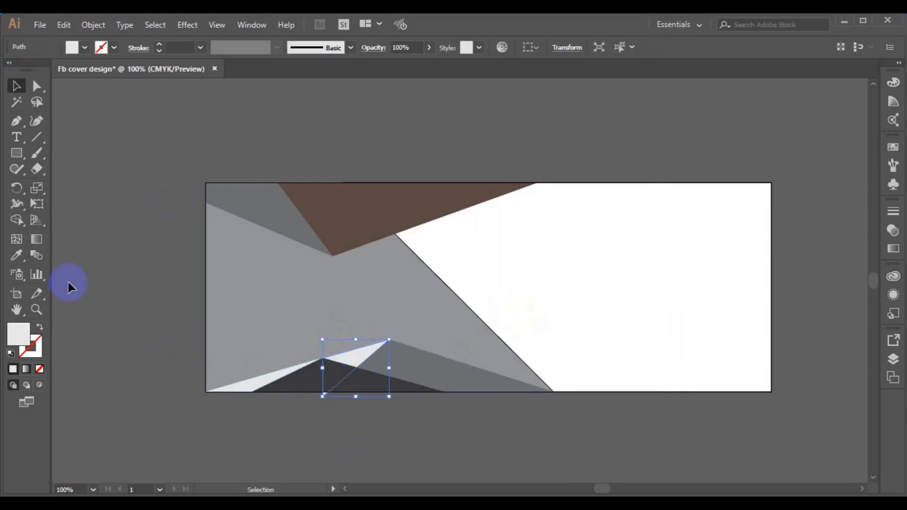
left_click(17, 154)
left_click(16, 86)
left_click(69, 156)
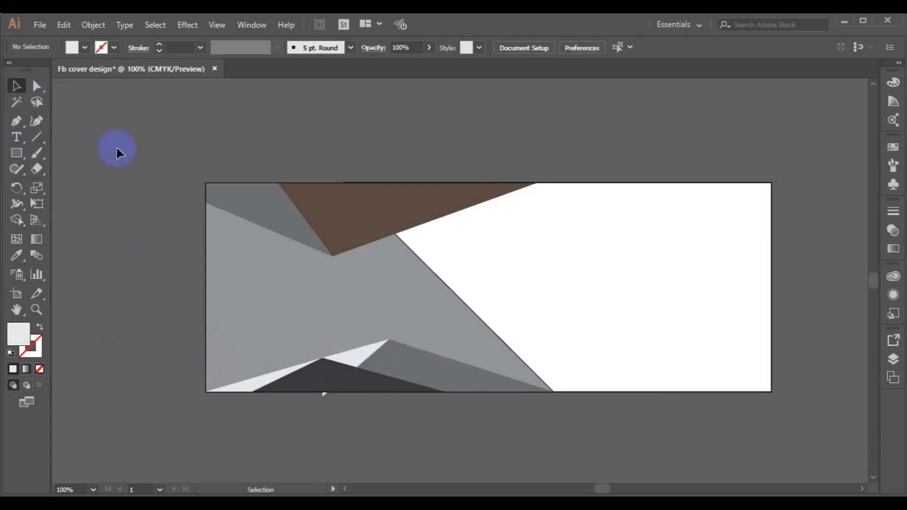
left_click(85, 46)
left_click(74, 70)
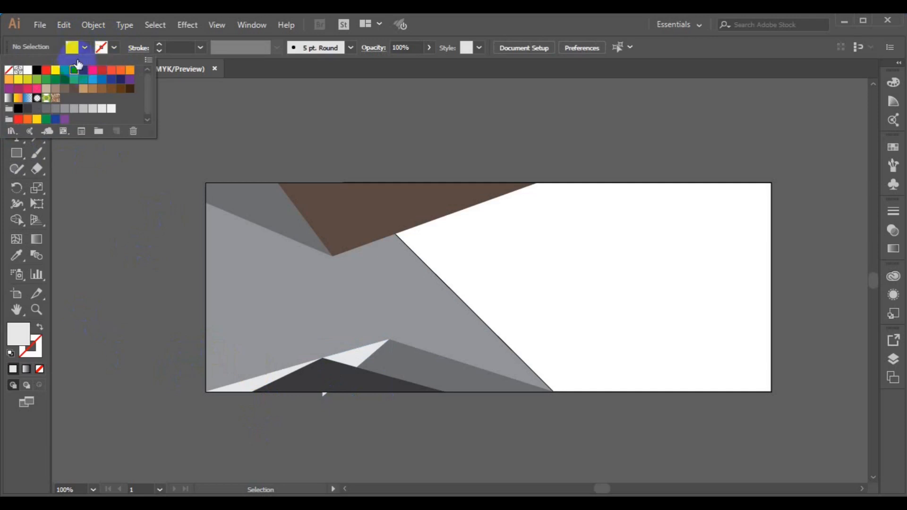
left_click(84, 47)
left_click(84, 47)
left_click(8, 70)
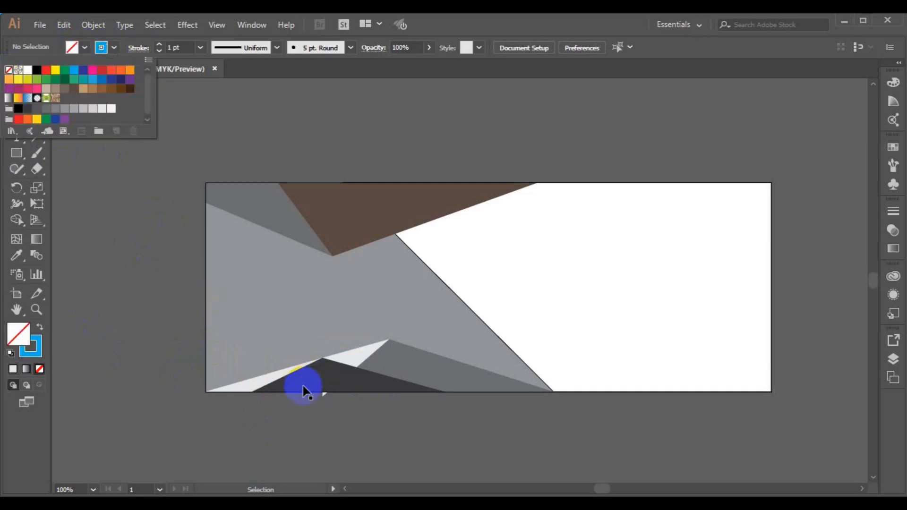
Draw a small rectangle over the light triangle's tip that sticks out below the artboard, with its upper side on the bottom edge.
left_click(17, 165)
left_click(315, 418)
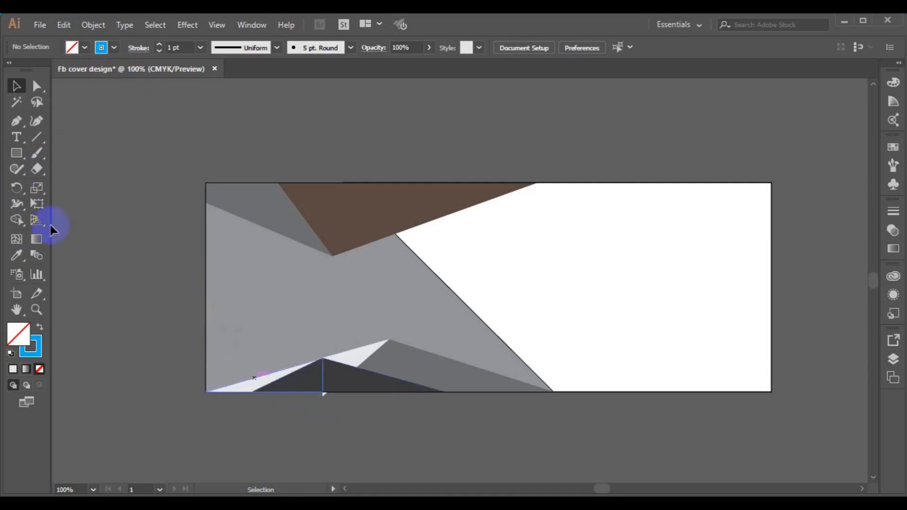
left_click(16, 152)
left_click_drag(294, 391, 353, 407)
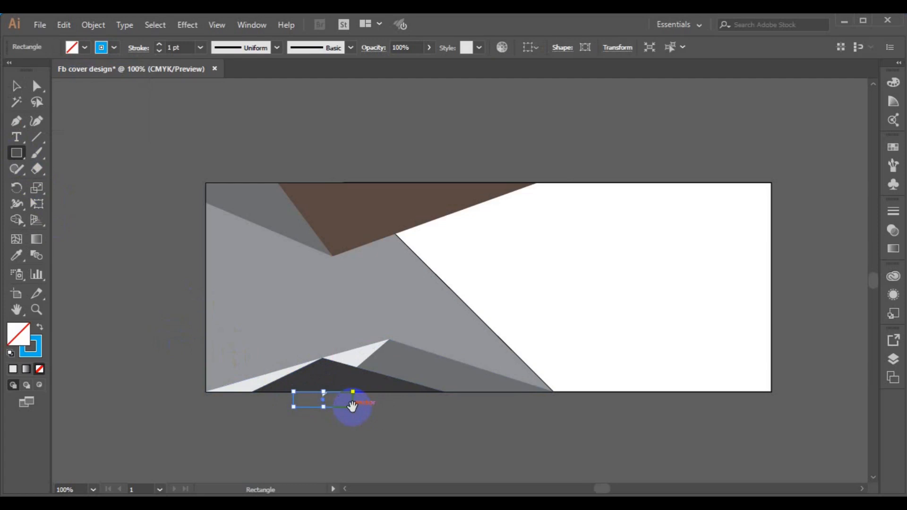
Select the rectangle together with the shapes and remove the protruding light tip with the Shape Builder tool.
left_click(16, 86)
left_click_drag(359, 322, 461, 386)
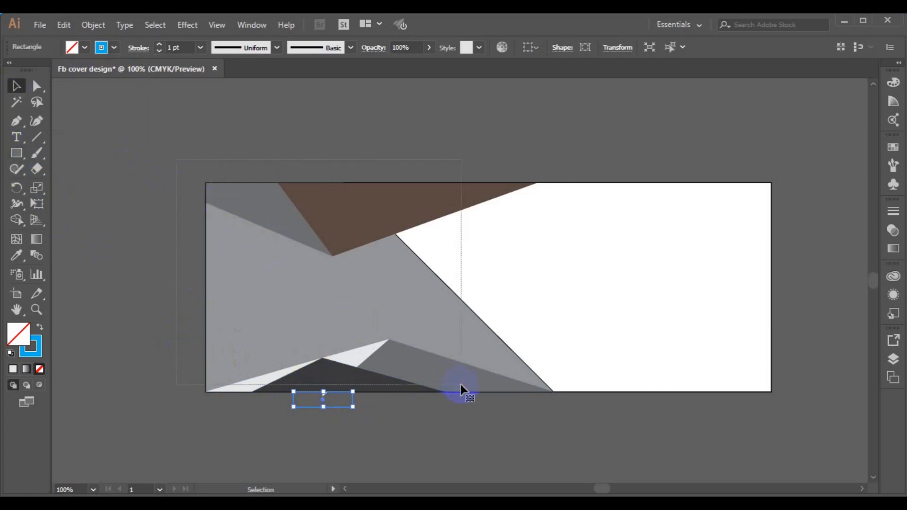
left_click(17, 220)
left_click(322, 393)
left_click(16, 85)
Delete the blue helper rectangle below the artboard and save the document.
left_click(301, 414)
left_click(303, 409)
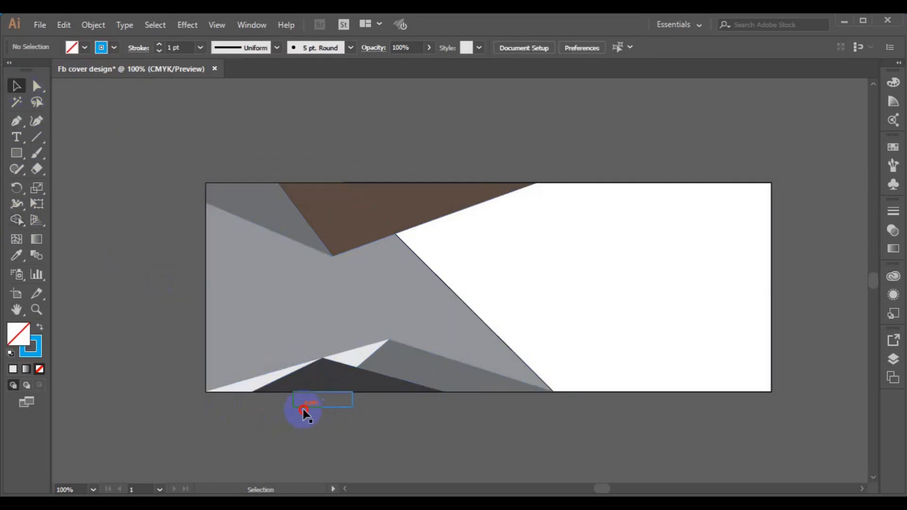
key("Delete")
key("ctrl+s")
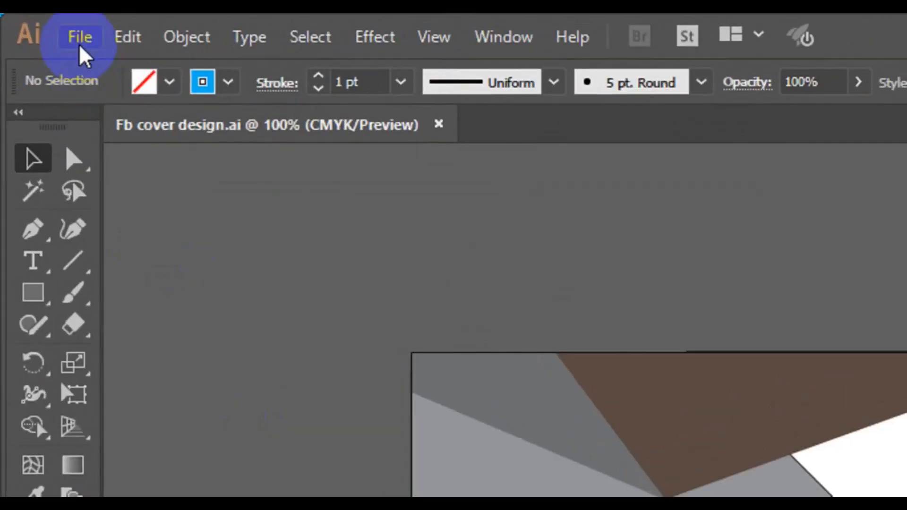
Place the ff2 beach photo over the artboard's left part at about 549 x 366 px.
left_click(40, 24)
left_click(243, 407)
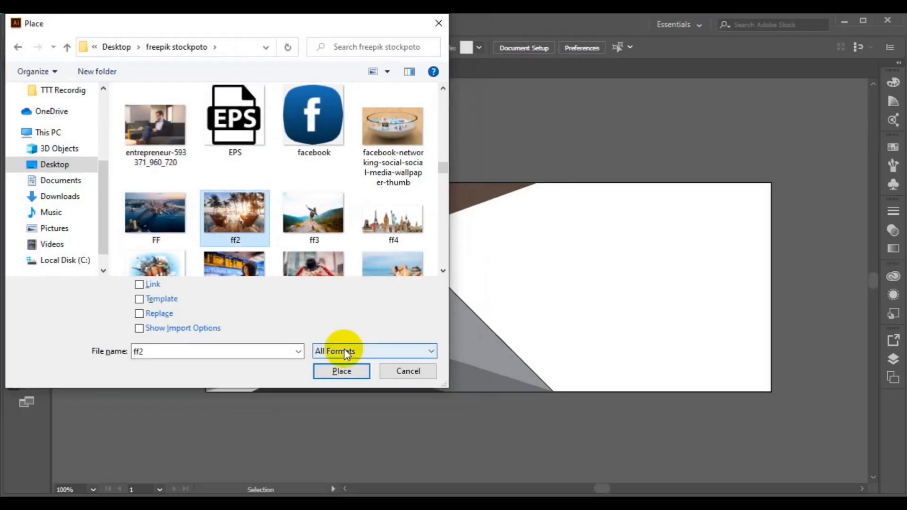
left_click(347, 371)
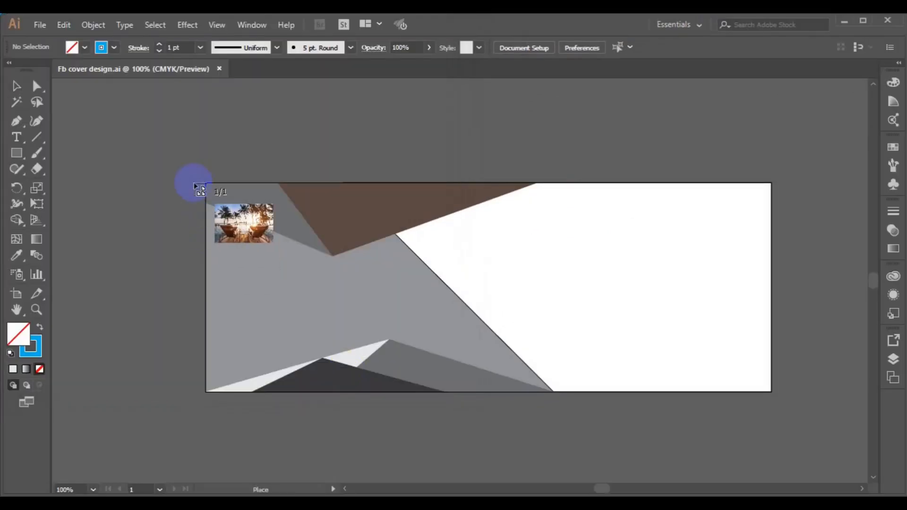
left_click_drag(190, 184, 630, 428)
Adjust the placed photo's position and nudge it up by 7 px to Y 150.5 px.
left_click_drag(403, 351, 412, 348)
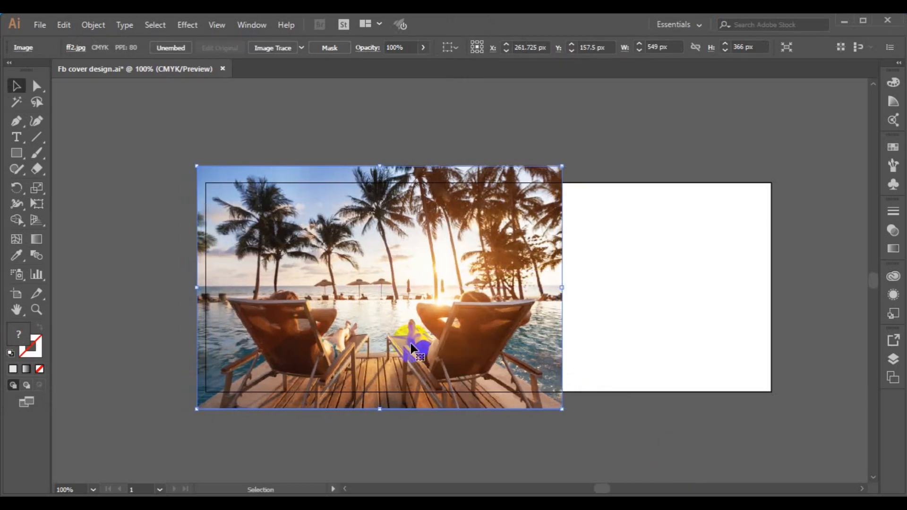
key("Up")
key("Up")
key("Up")
key("Up")
key("Up")
key("Up")
key("Up")
Send the placed photo to the back, behind all the polygon shapes.
right_click(411, 344)
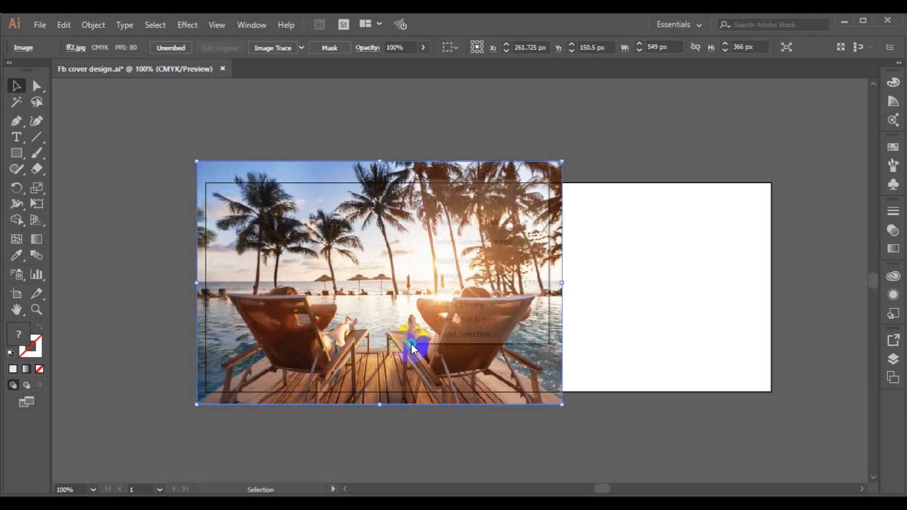
mouse_move(473, 277)
left_click(605, 319)
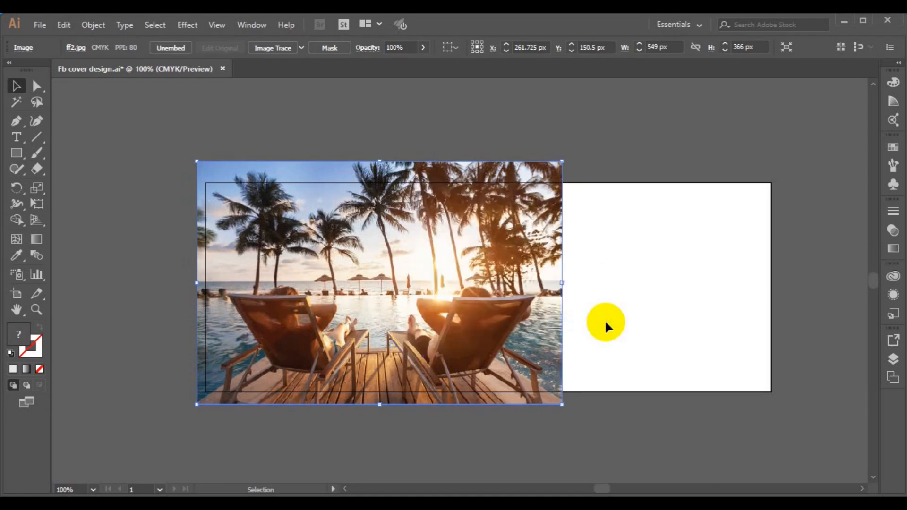
left_click(180, 319)
left_click(364, 361)
left_click(656, 424)
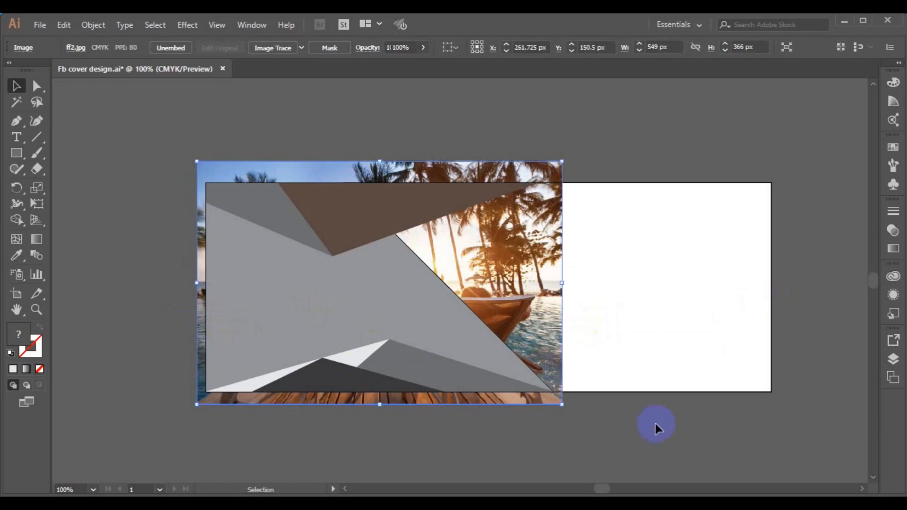
Unlock the large gray background shape so that it is selected.
left_click(518, 367)
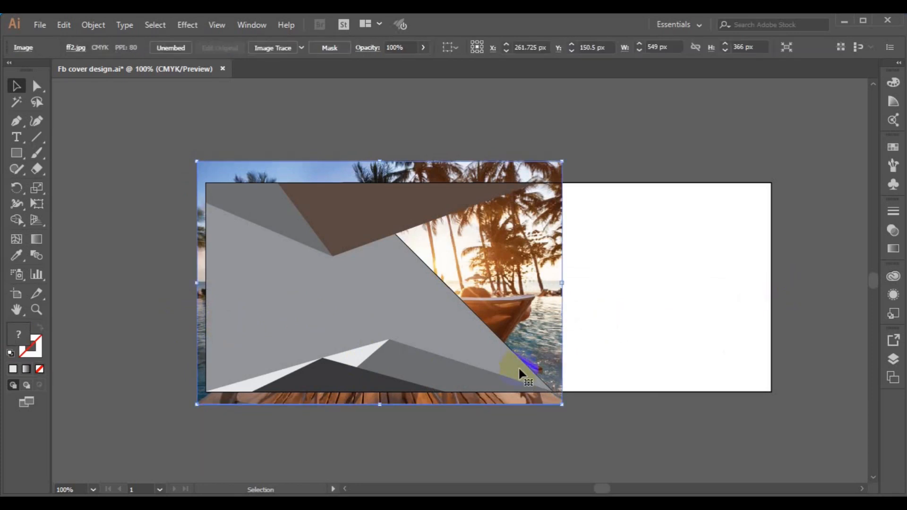
left_click(245, 215)
left_click(237, 275)
left_click(101, 26)
left_click(169, 100)
left_click(227, 274)
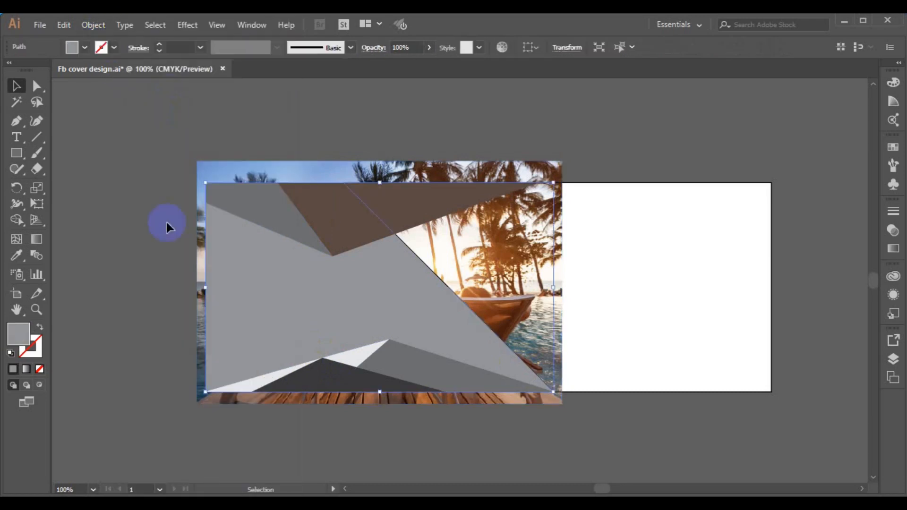
Reduce the large gray background shape's opacity to 61%.
left_click(370, 345)
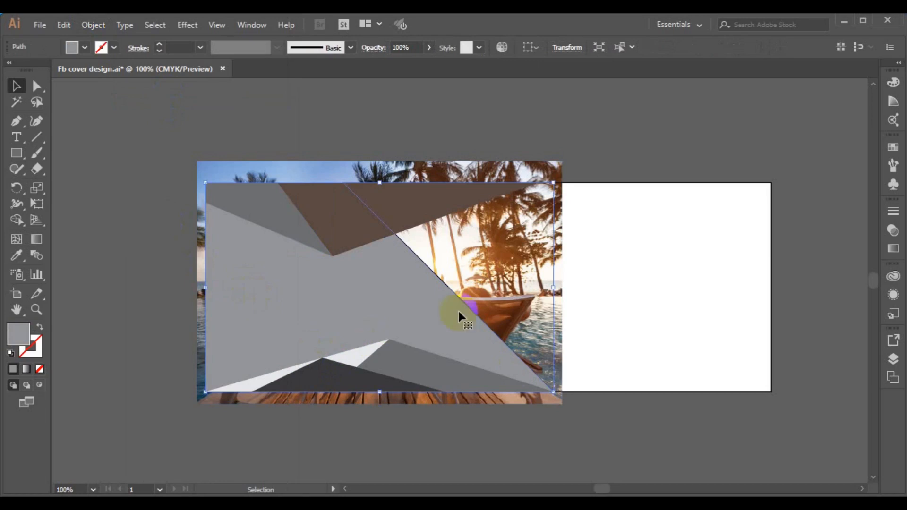
left_click(892, 232)
left_click(861, 227)
left_click(840, 241)
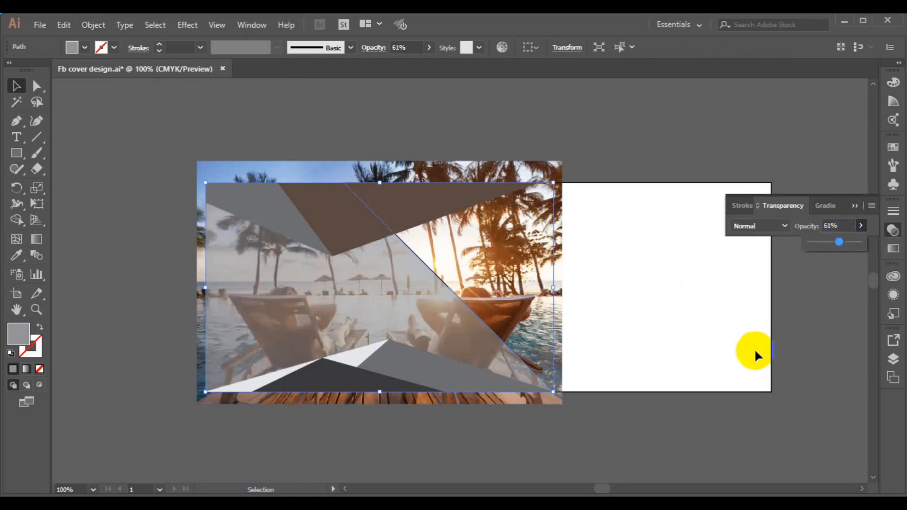
Nudge the beach photo left and slightly up so both lounge chairs fall within the large gray background shape.
left_click(560, 347)
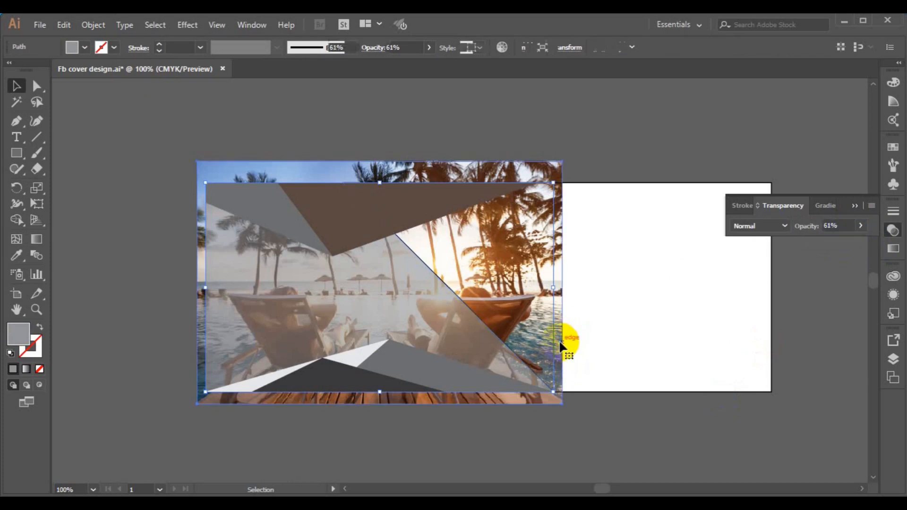
key("Left")
key("Left")
key("Left")
key("Left")
key("Left")
key("Left")
key("Left")
key("Left")
key("Left")
key("Left")
key("Left")
key("Left")
key("Left")
key("Left")
key("Left")
key("Left")
key("Left")
key("Left")
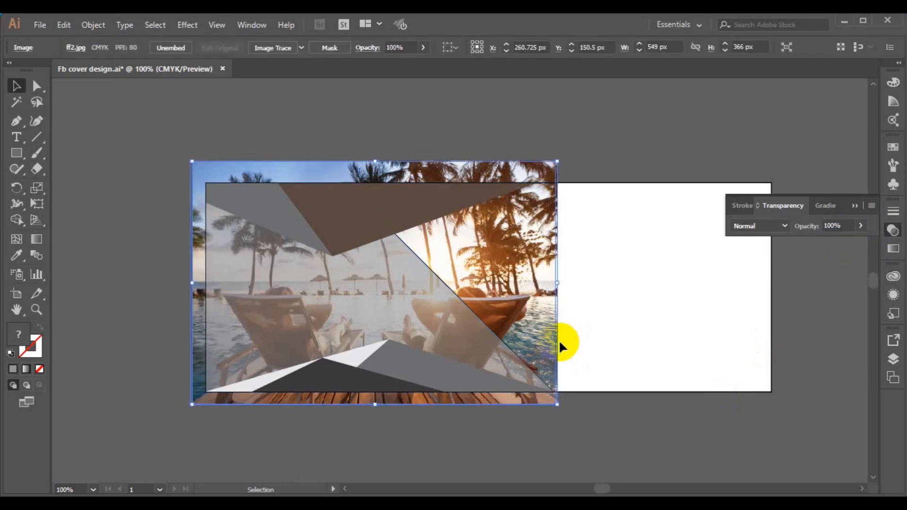
key("Left")
key("Left")
key("Left")
key("Left")
key("Left")
key("Left")
key("Left")
key("Left")
key("Left")
key("Left")
key("Left")
key("Left")
key("Left")
key("Left")
key("Left")
key("Left")
key("Left")
key("Left")
key("Left")
key("Left")
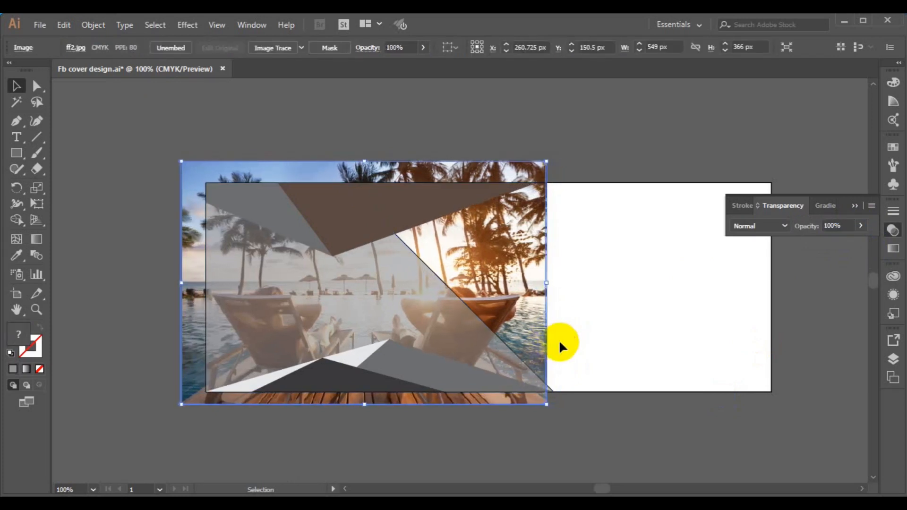
key("Left")
key("Left")
key("Left")
key("Left")
key("Left")
key("Left")
key("Left")
key("Left")
key("Left")
key("Left")
key("Left")
key("Left")
key("Left")
key("Left")
key("Left")
key("Left")
key("Left")
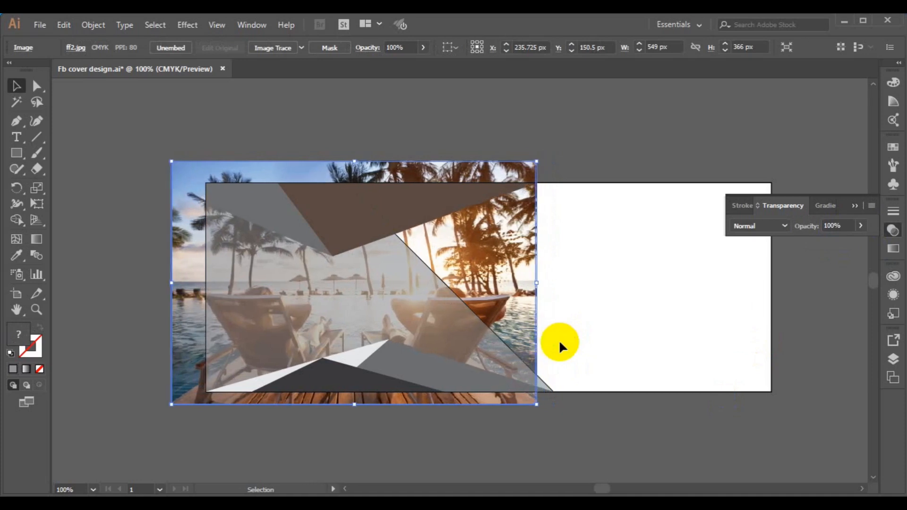
key("Left")
key("Left")
key("Left")
key("Left")
key("Left")
key("Left")
key("Up")
key("Up")
key("Up")
key("Up")
key("Up")
key("Up")
key("Up")
key("Up")
key("Up")
key("Up")
key("Up")
key("Up")
key("Up")
key("Up")
Make a clipping mask from the beach photo and the large semi-transparent gray shape.
left_click(368, 324, "shift")
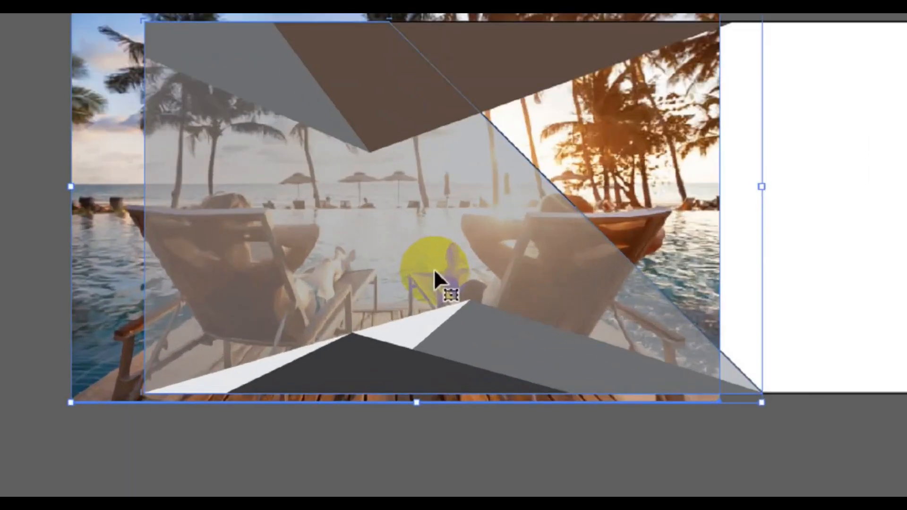
right_click(369, 324)
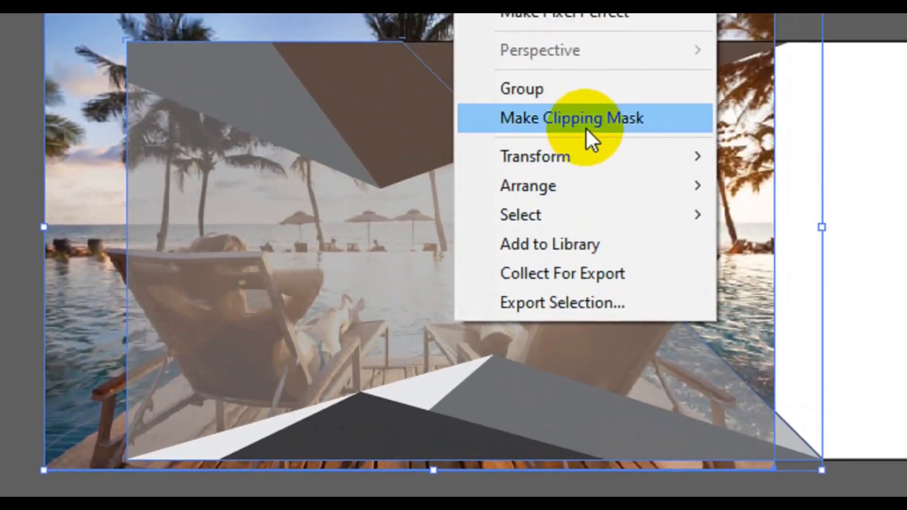
left_click(586, 128)
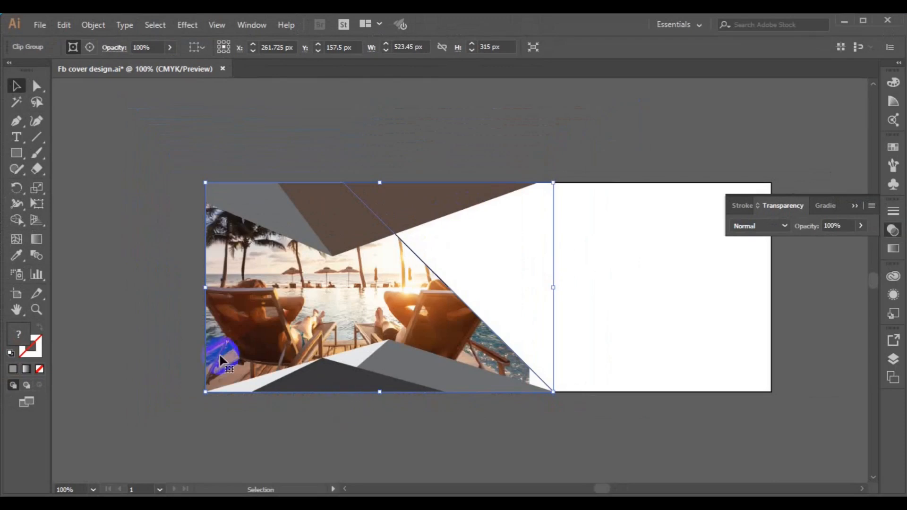
left_click(157, 344)
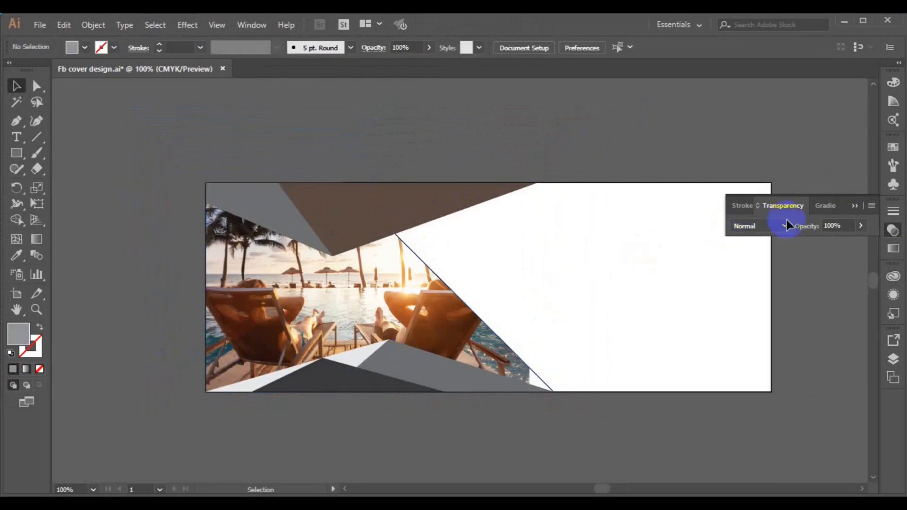
left_click(855, 207)
Remove the stroke from the diagonal-edged path that outlines the cover's white area.
left_click(545, 373)
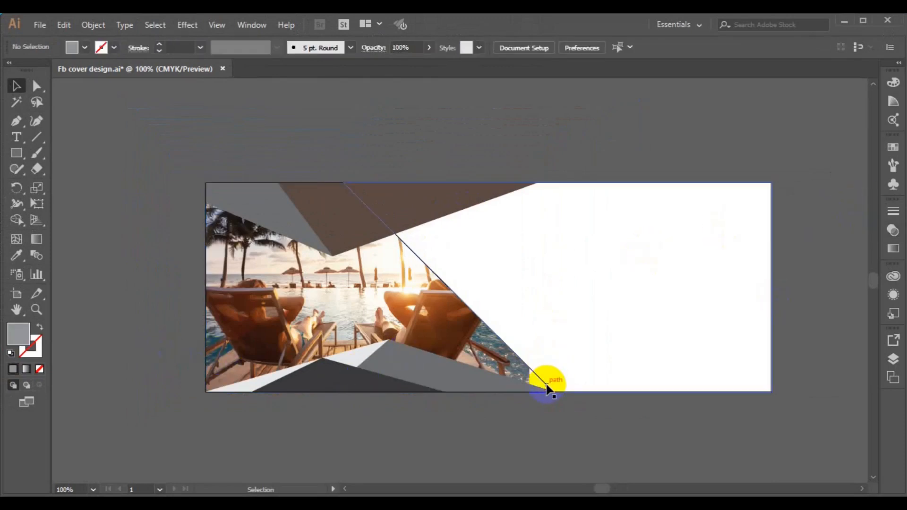
left_click(118, 47)
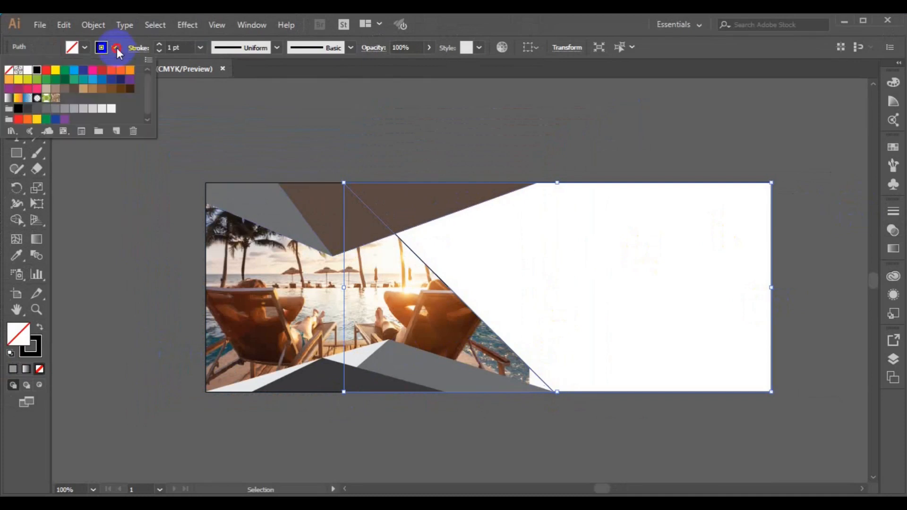
left_click(9, 70)
left_click(105, 222)
left_click(106, 223)
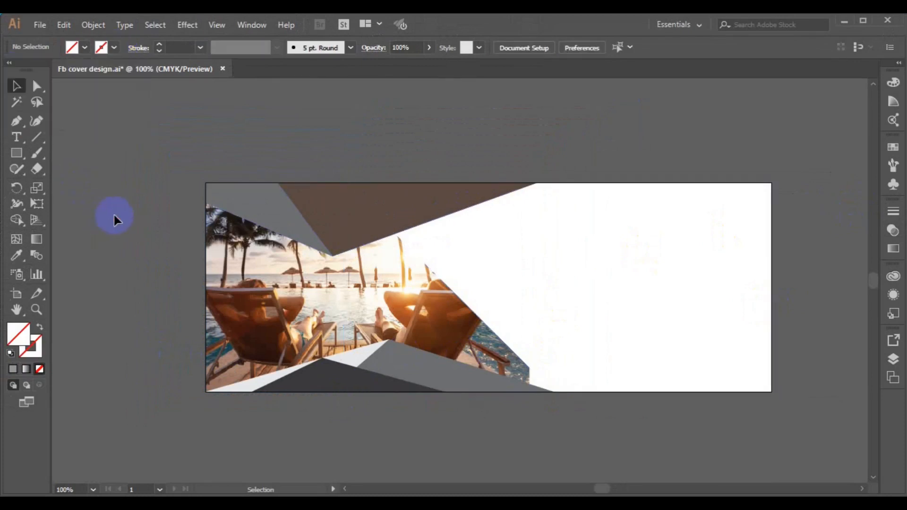
left_click_drag(204, 191, 387, 197)
left_click(253, 304)
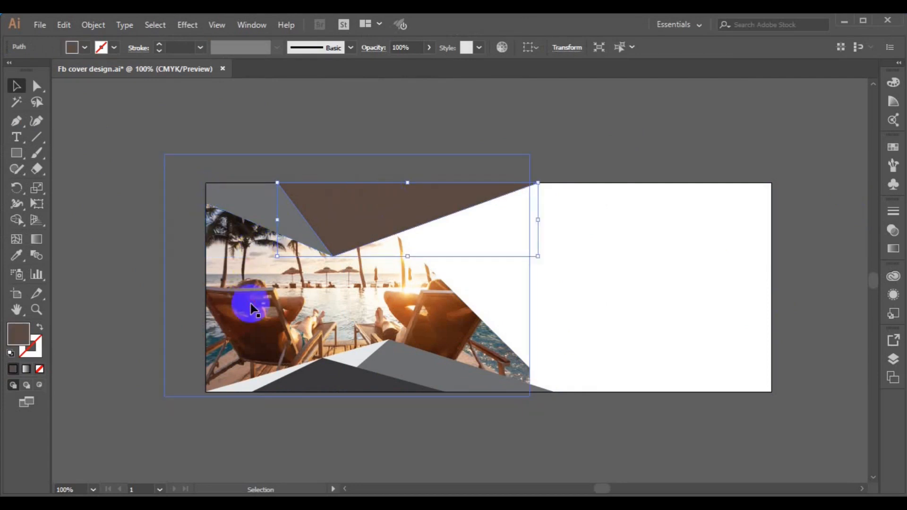
left_click(192, 295)
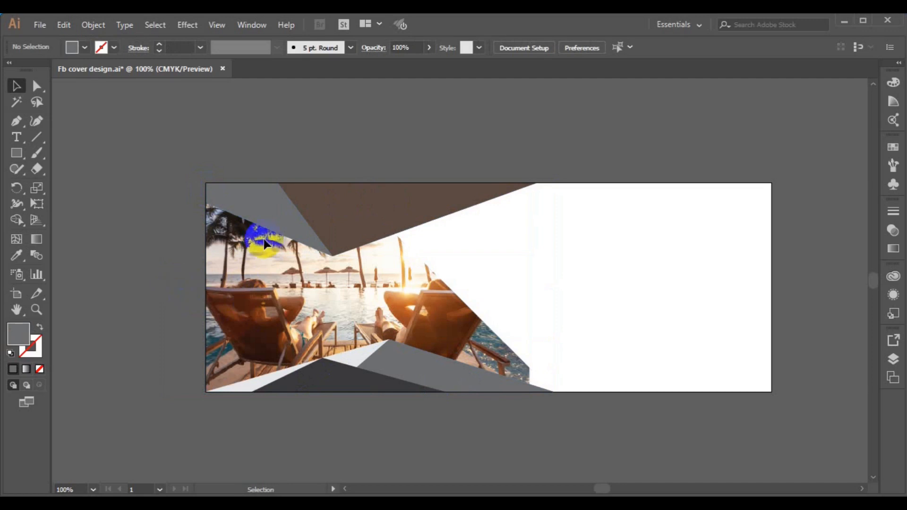
Give the brown upper polygon a linear gradient fill and set its starting color stop to light orange.
left_click(328, 225)
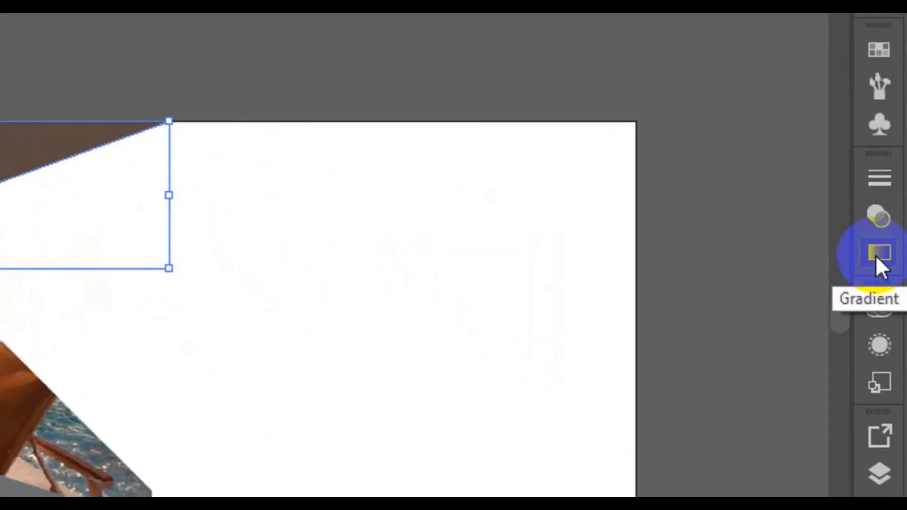
left_click(893, 249)
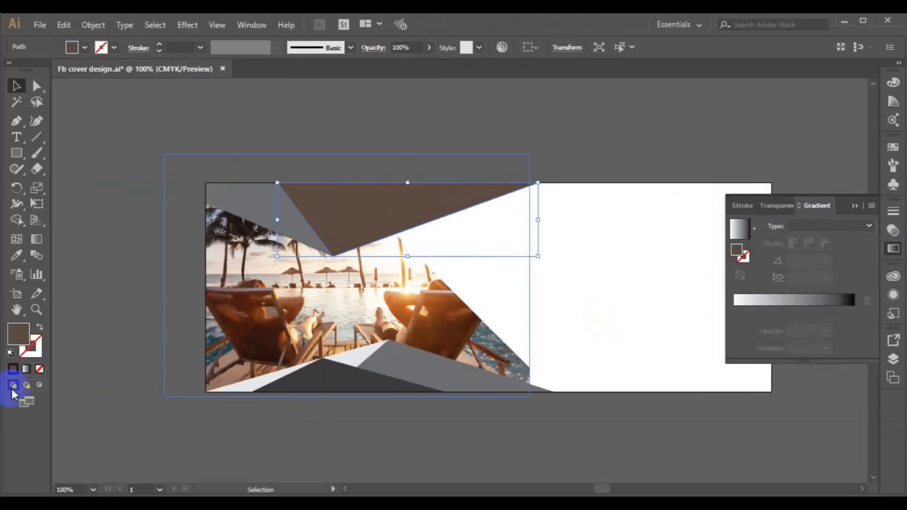
left_click(25, 370)
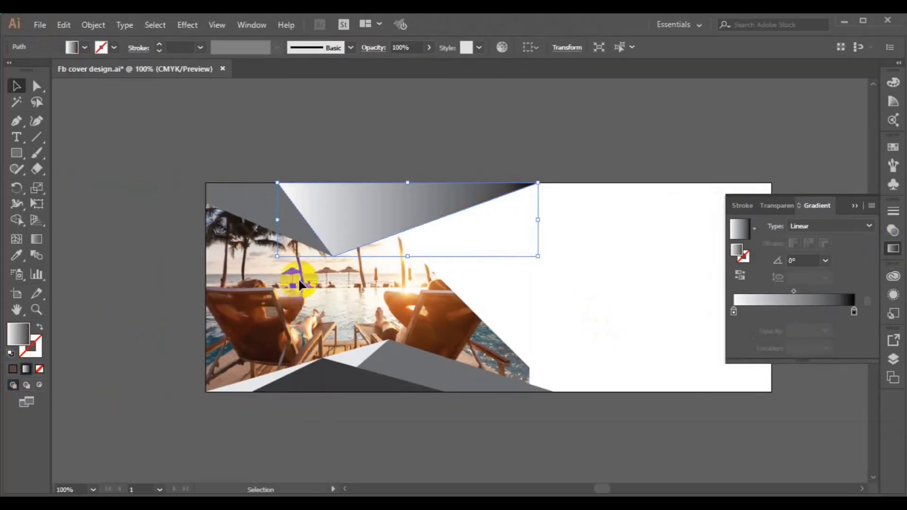
left_click(734, 312)
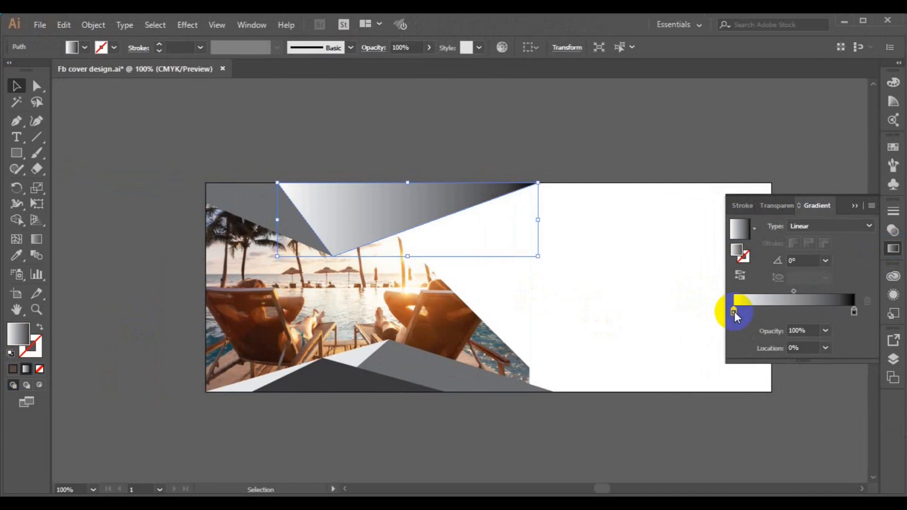
double_click(734, 311)
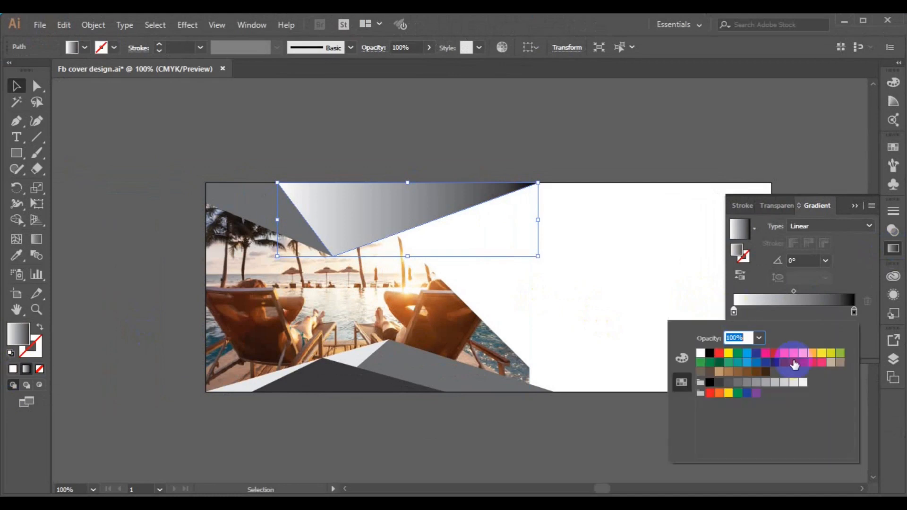
left_click(811, 355)
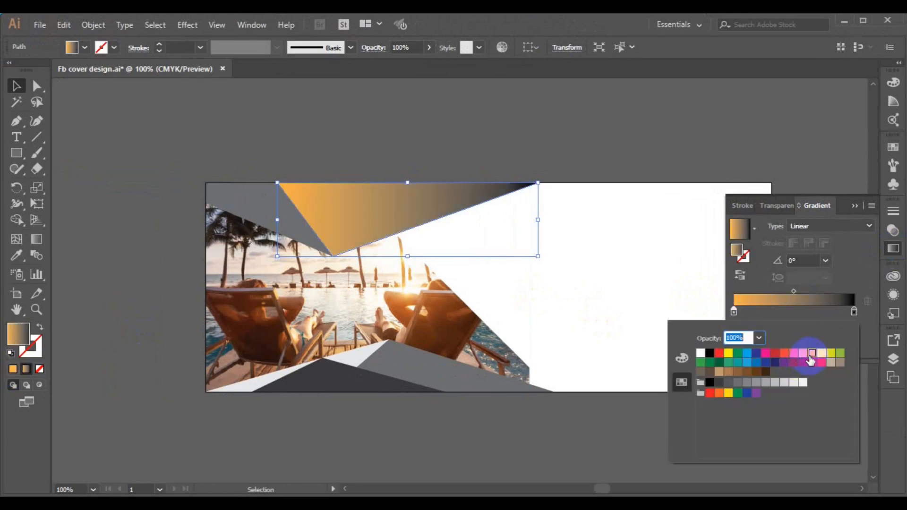
Set the gradient's end stop to the C=0 M=80 Y=95 K=0 orange swatch and shift the stop inward.
left_click(855, 312)
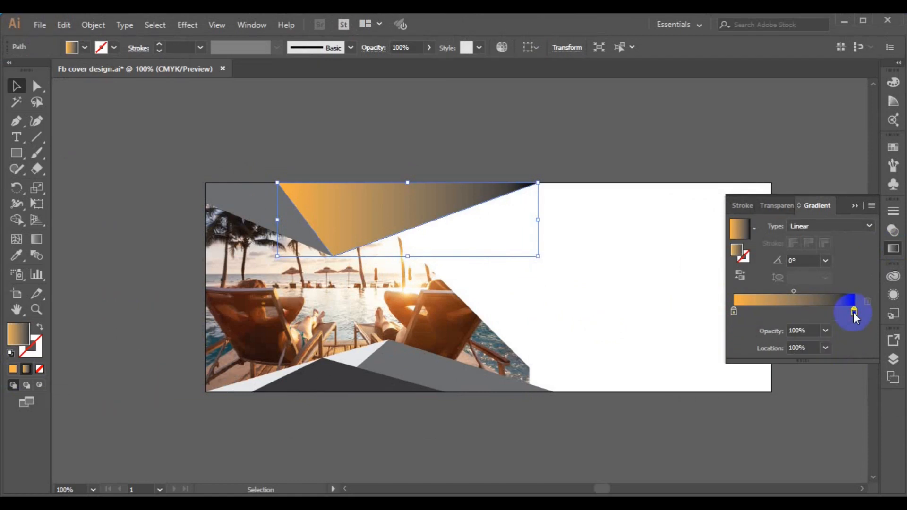
double_click(855, 312)
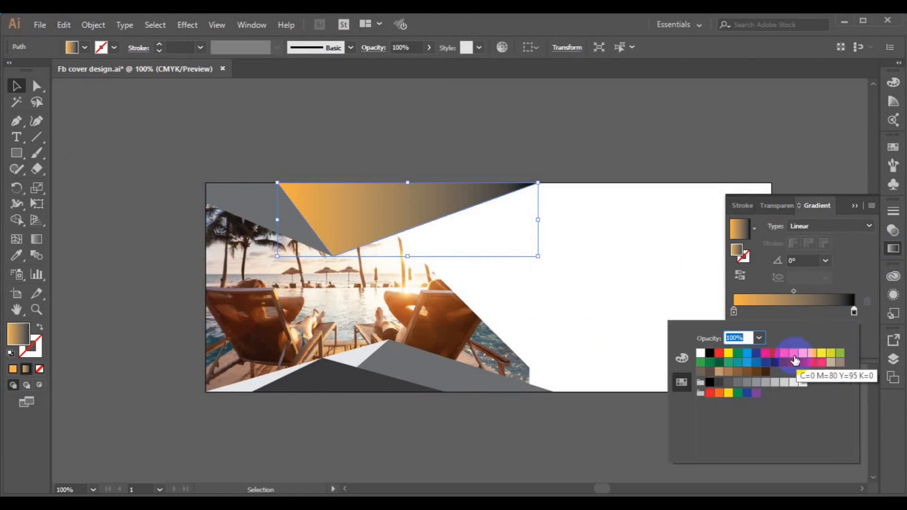
left_click(794, 355)
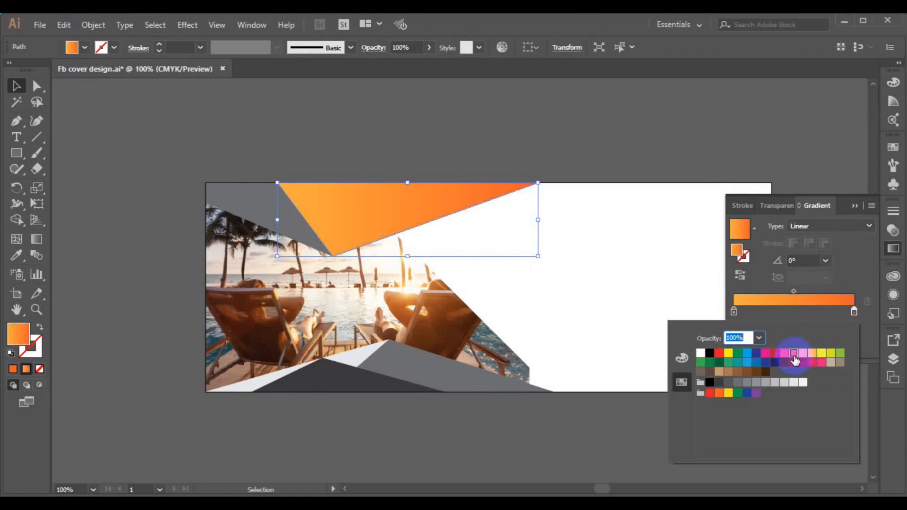
left_click(853, 312)
left_click(855, 312)
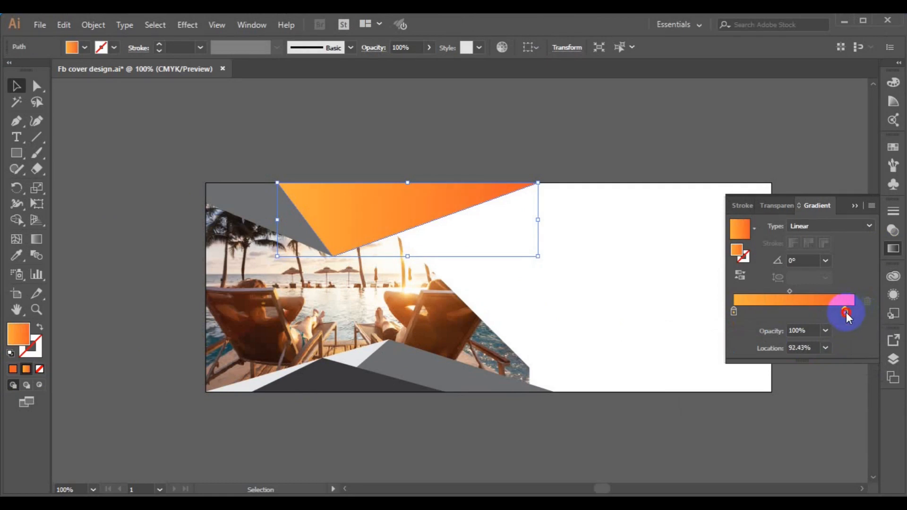
Copy the orange gradient from the large upper polygon onto the gray polygon in the cover's upper-left corner.
left_click(246, 220)
left_click(17, 255)
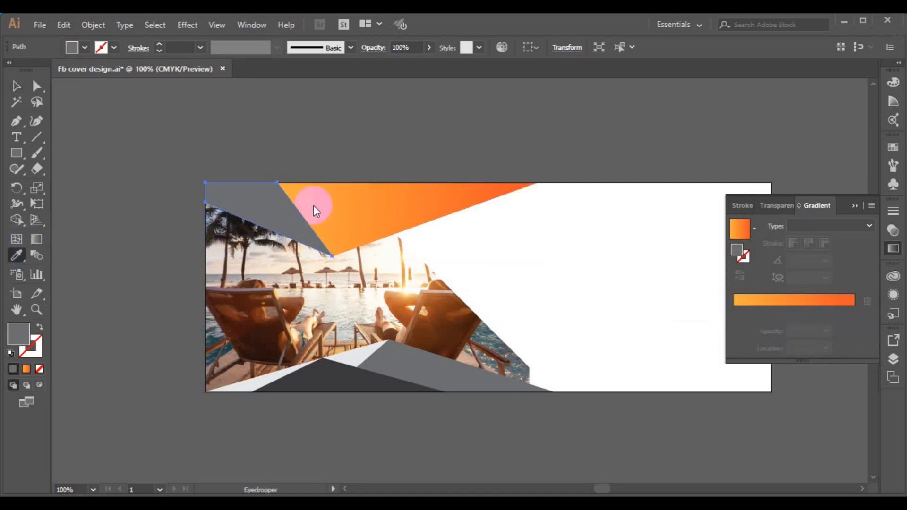
left_click(367, 200)
left_click(17, 85)
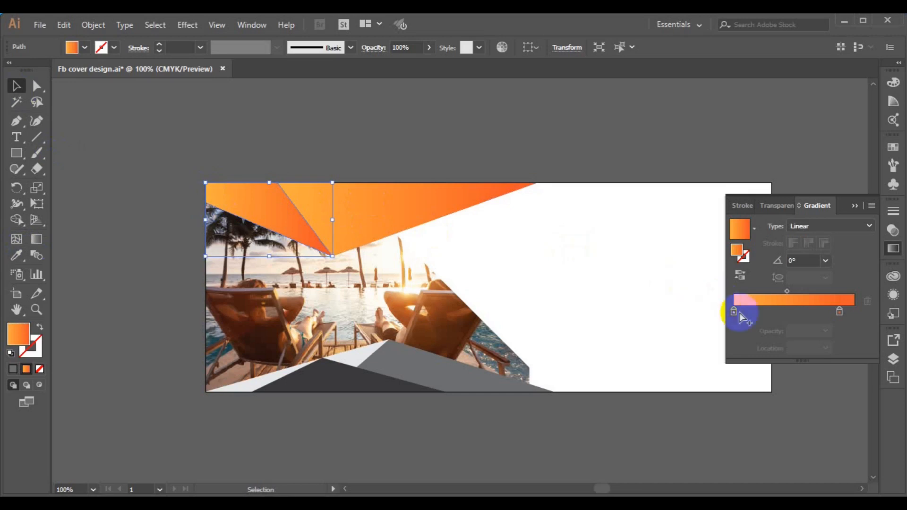
Set the gradient angle of the upper-left polygon to -45°, trying -90° along the way.
left_click(826, 261)
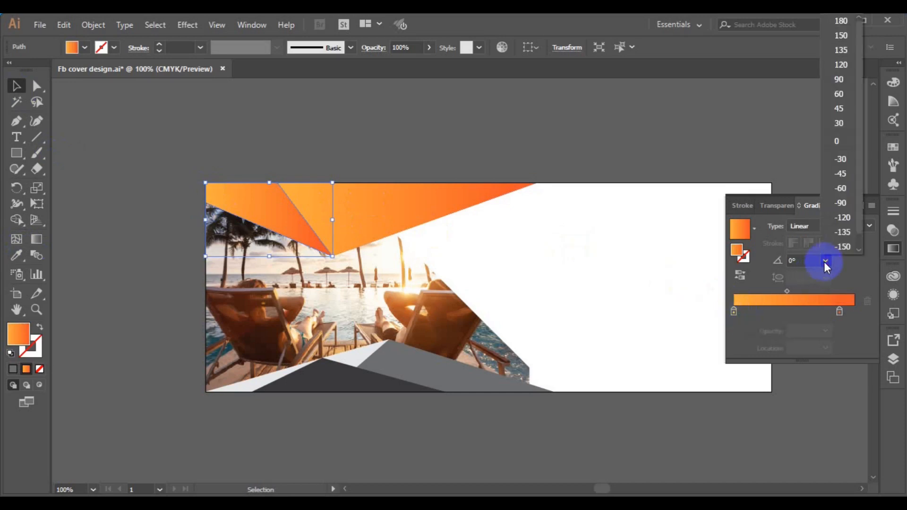
left_click(853, 178)
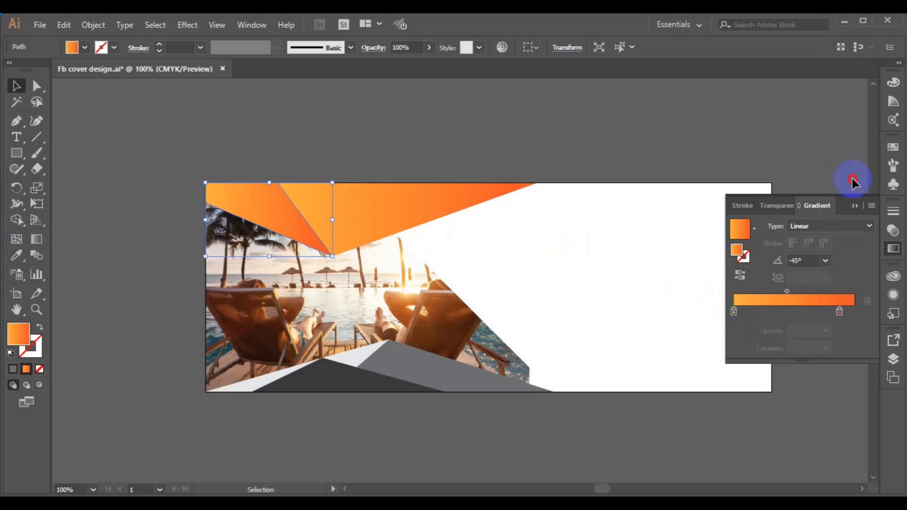
left_click(825, 261)
left_click(845, 203)
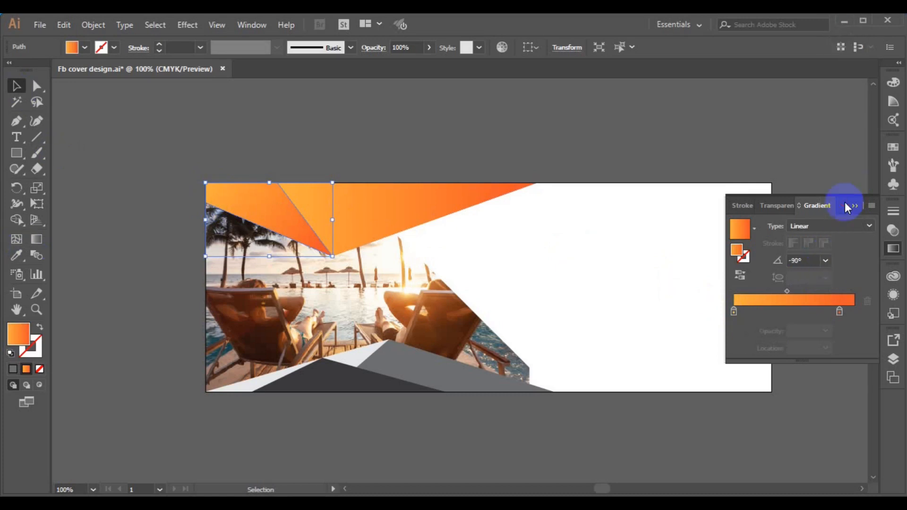
left_click(826, 261)
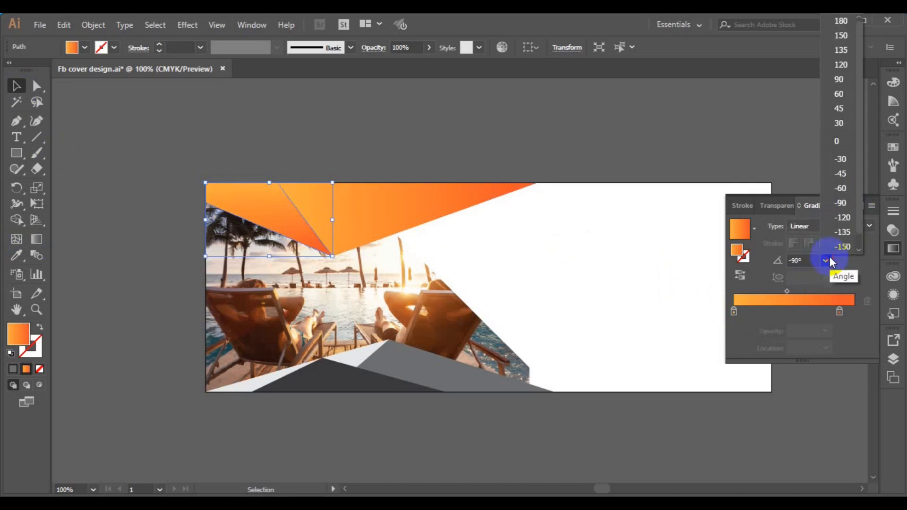
left_click(849, 171)
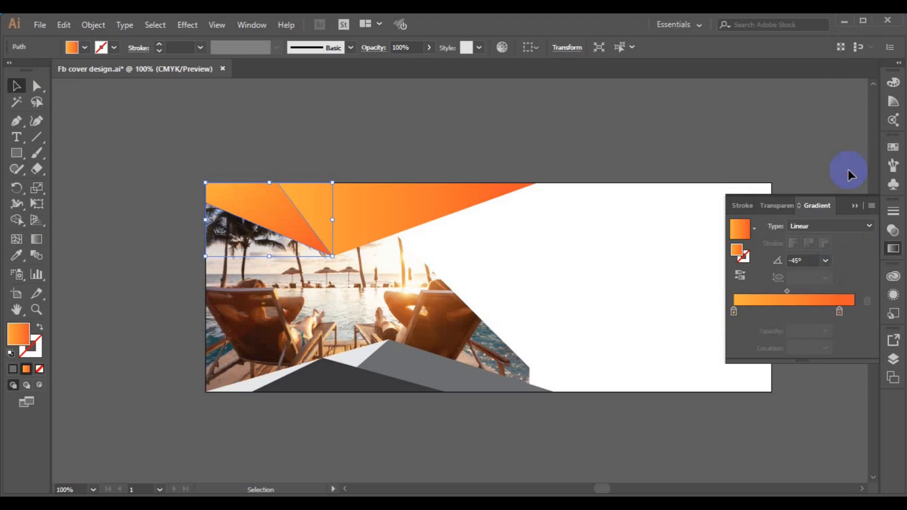
Try a -45° gradient angle on the large upper polygon and undo it.
left_click(454, 204)
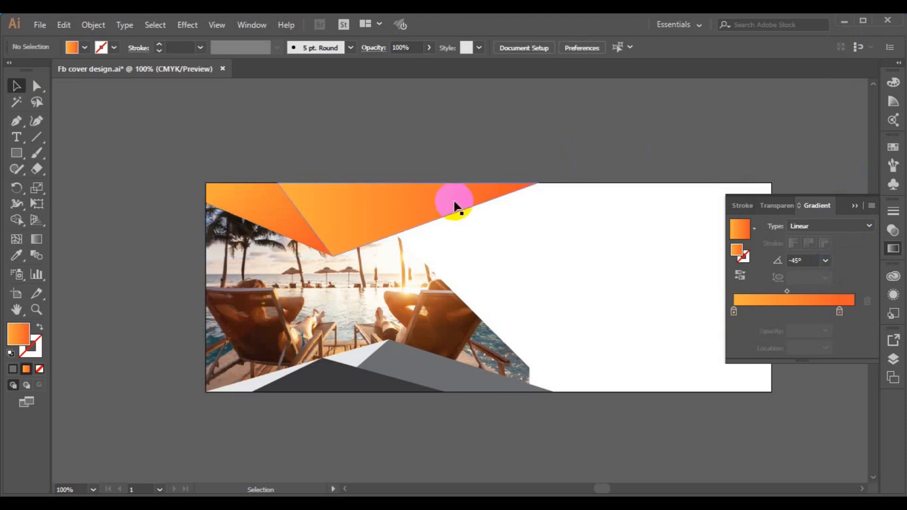
left_click(454, 204)
left_click(825, 260)
left_click(849, 172)
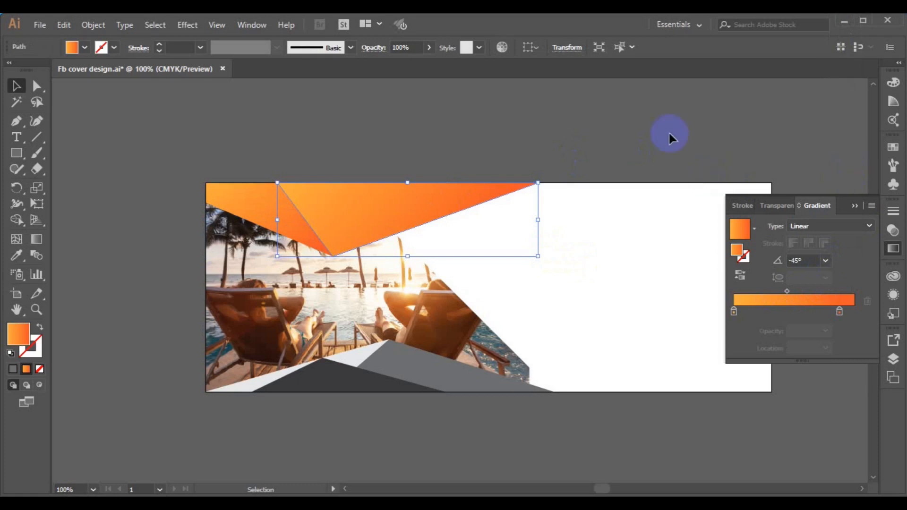
key("ctrl+z")
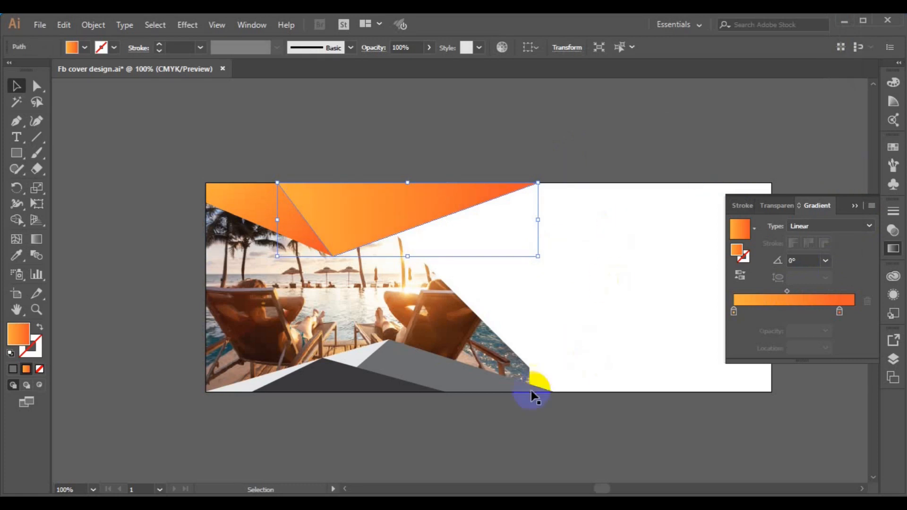
Fill the medium-gray polygon along the cover's lower edge with the orange linear gradient.
left_click(456, 384)
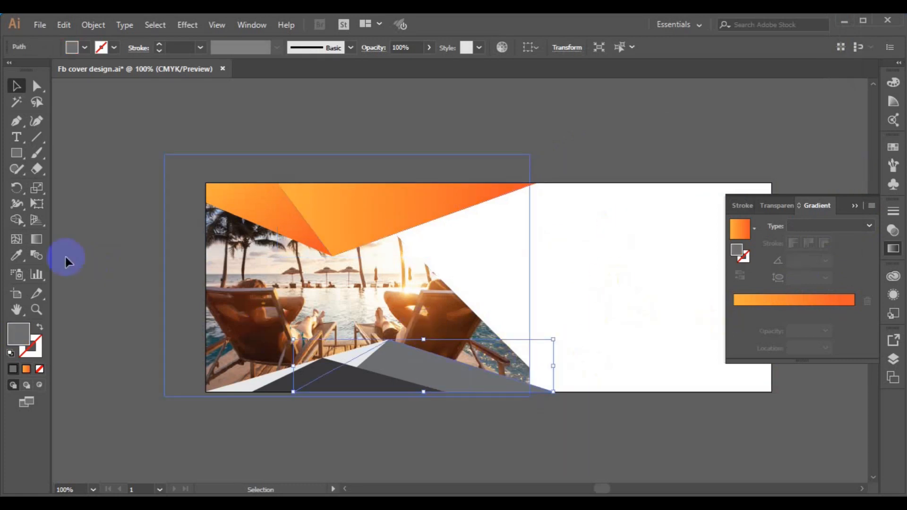
left_click(27, 370)
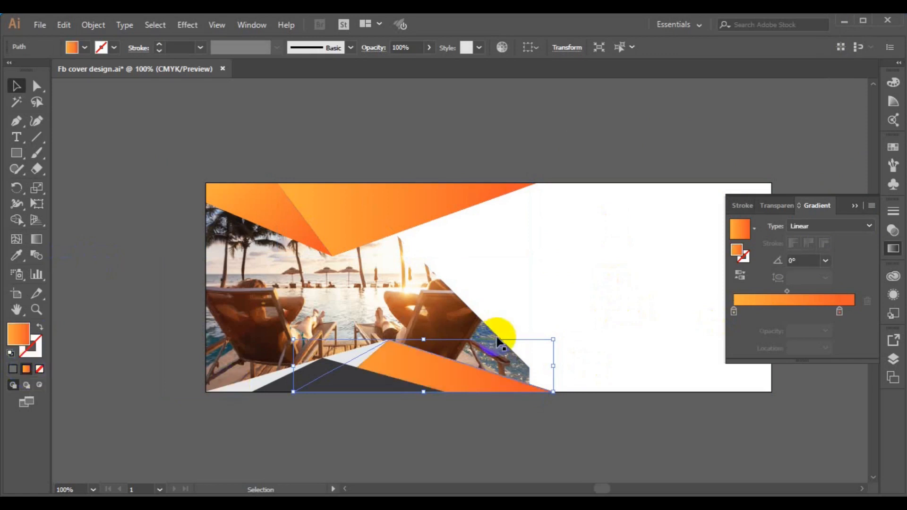
Recolor the selected lower polygon's gradient from medium blue to dark navy and move the navy stop to 93.51%.
left_click(839, 312)
double_click(839, 312)
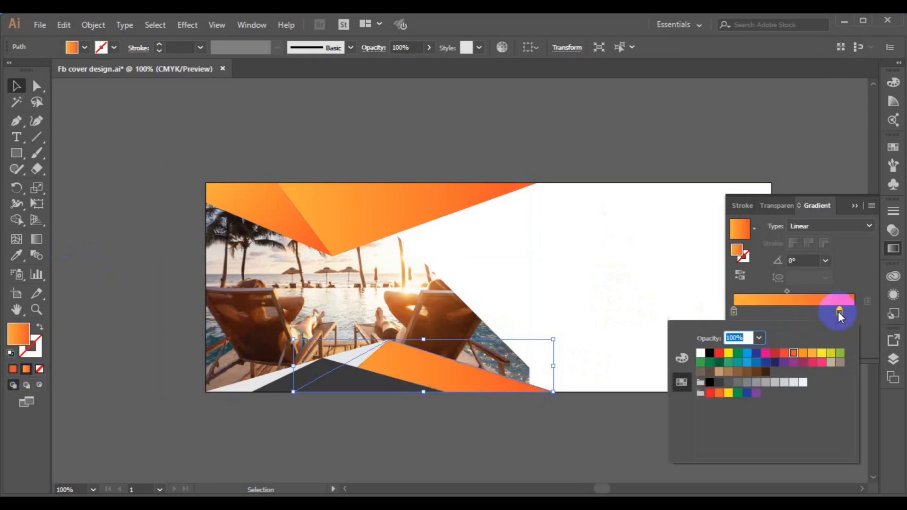
left_click(774, 362)
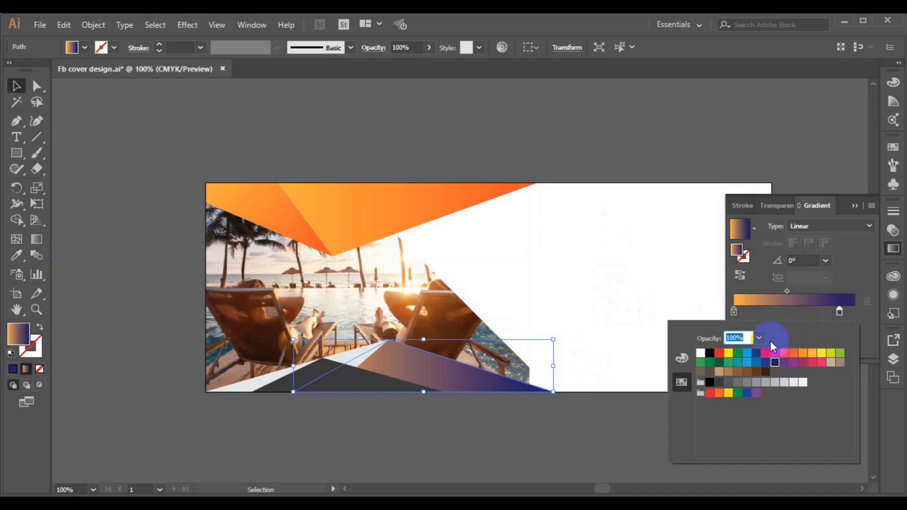
left_click(733, 314)
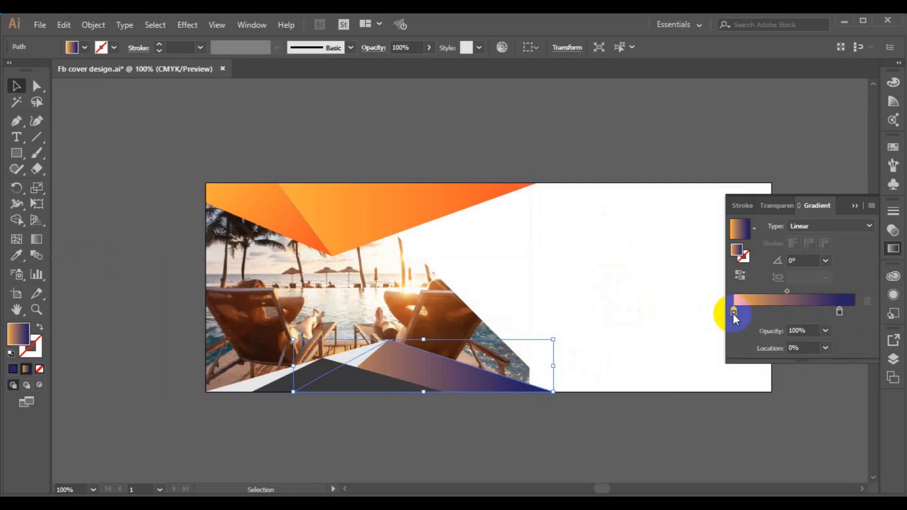
double_click(734, 312)
left_click(754, 365)
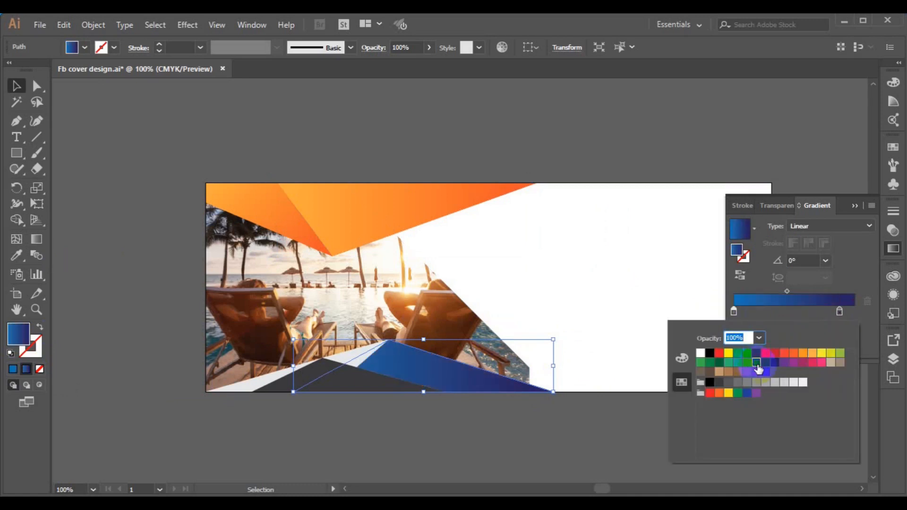
left_click(748, 364)
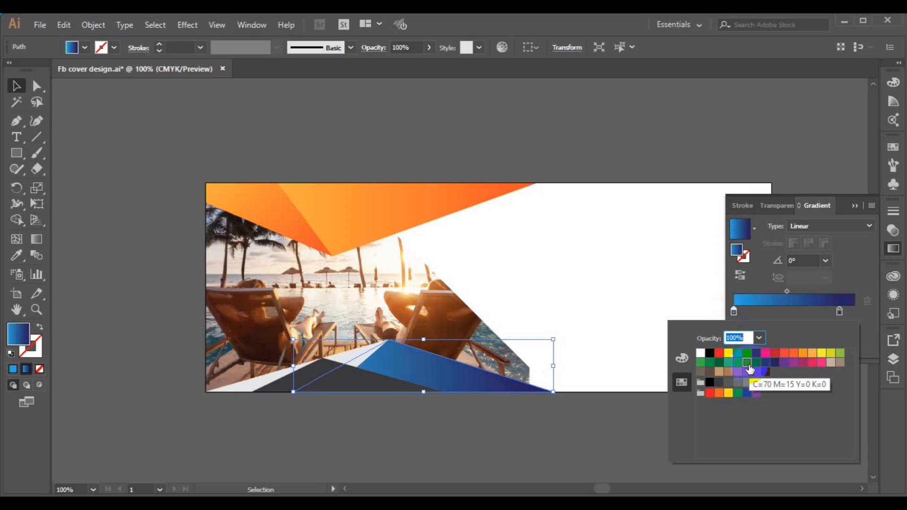
left_click(758, 364)
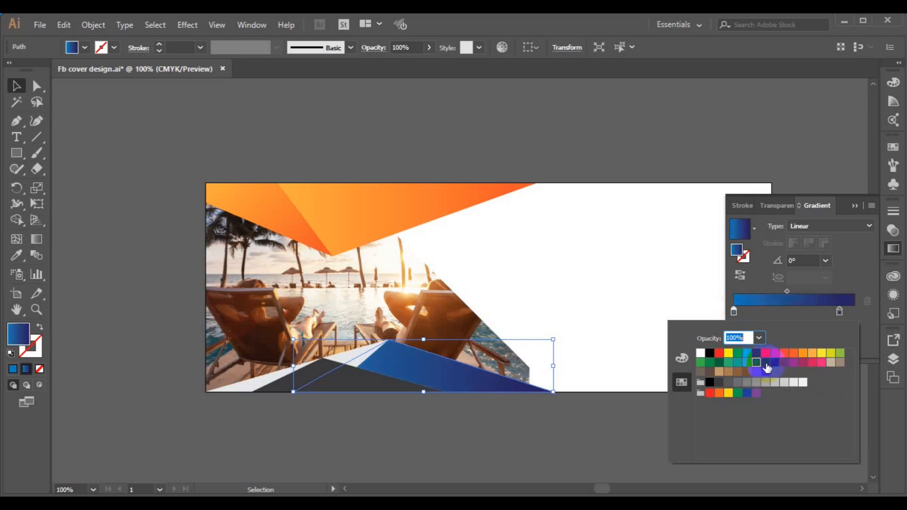
left_click(841, 316)
left_click_drag(843, 314, 847, 311)
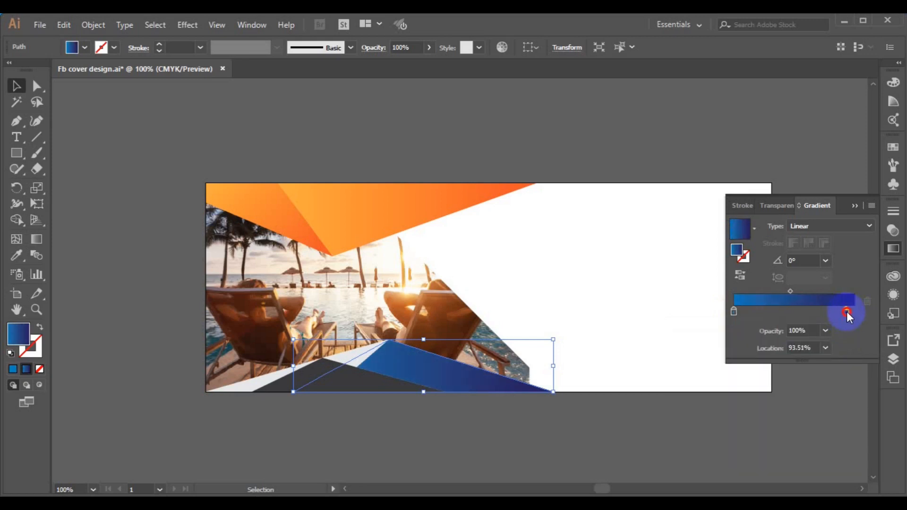
Set the blue lower polygon's gradient angle to -150°, trying -45° and -120° along the way.
left_click(826, 261)
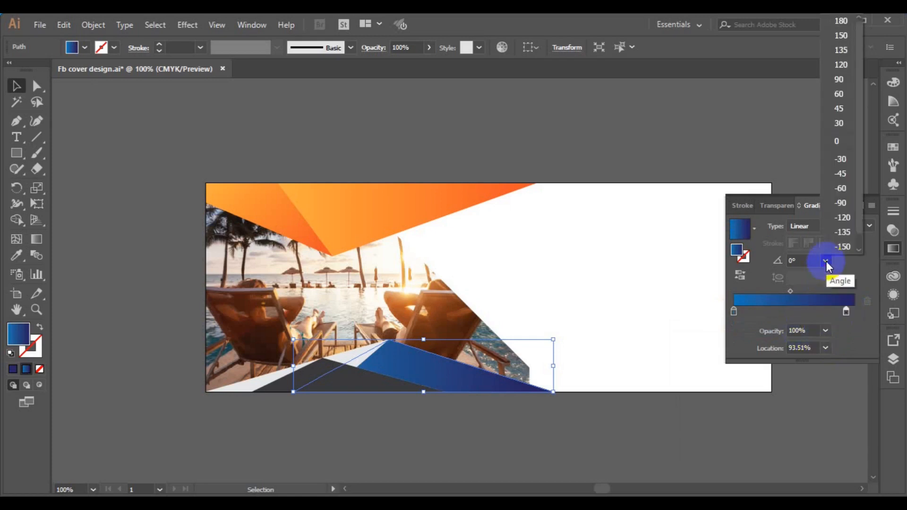
left_click(843, 176)
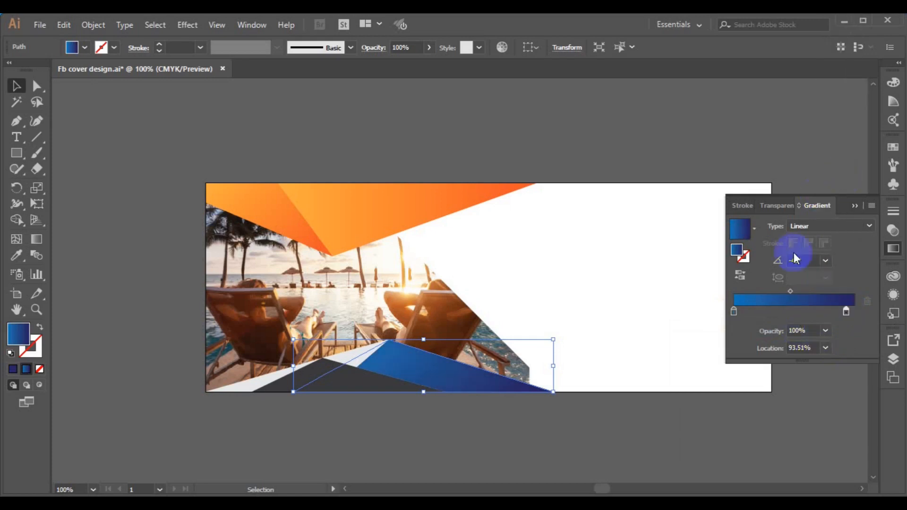
left_click(826, 260)
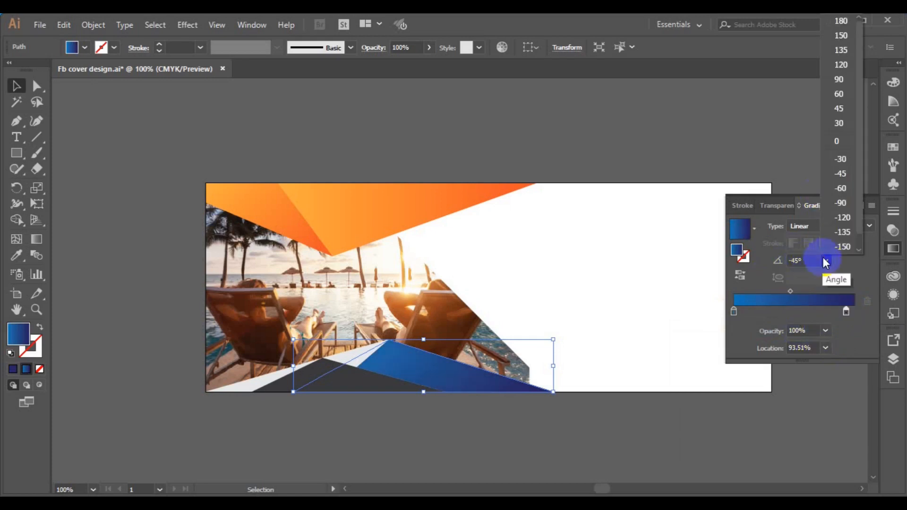
left_click(843, 216)
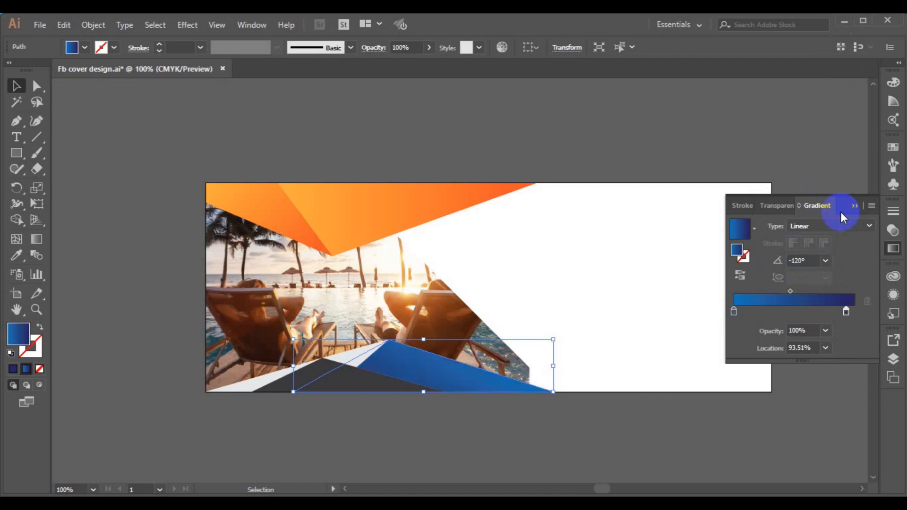
left_click(828, 260)
left_click(843, 242)
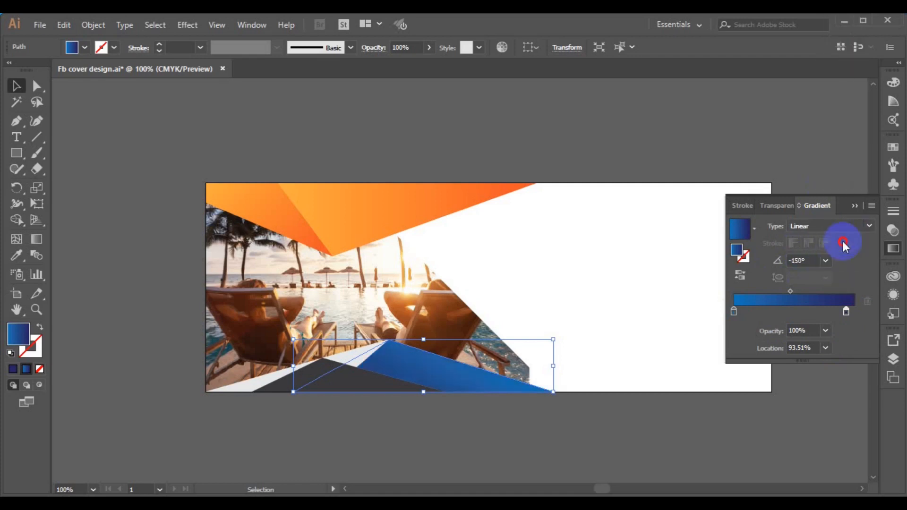
left_click(518, 355)
Copy the blue gradient onto the light gray polygon beside the blue one and set its angle to -90°.
left_click(353, 352)
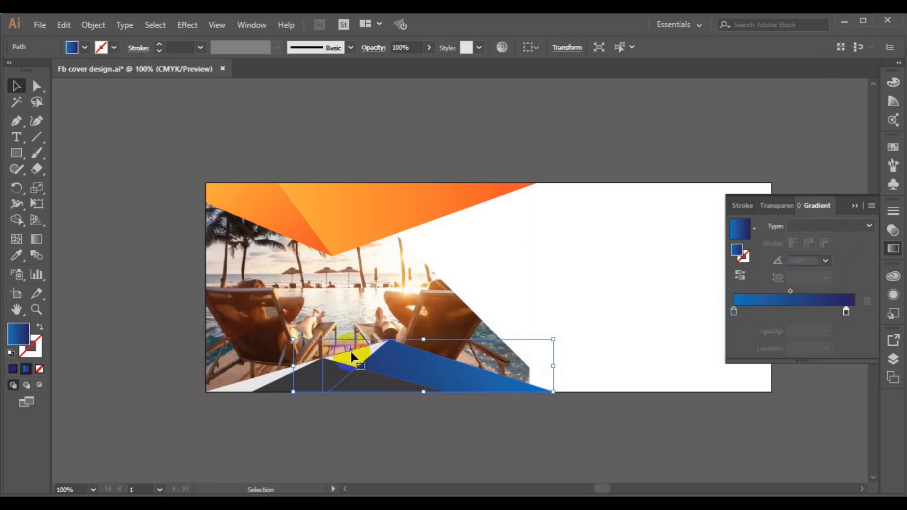
left_click(16, 256)
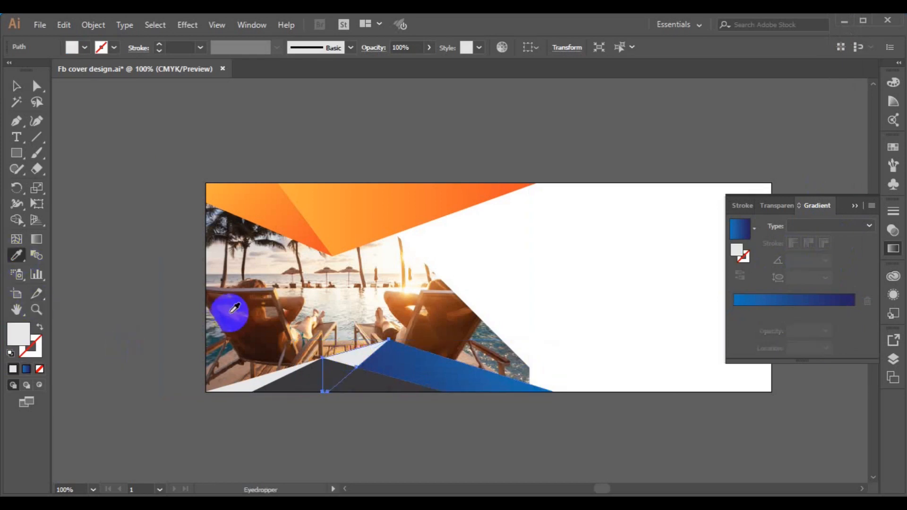
left_click(431, 380)
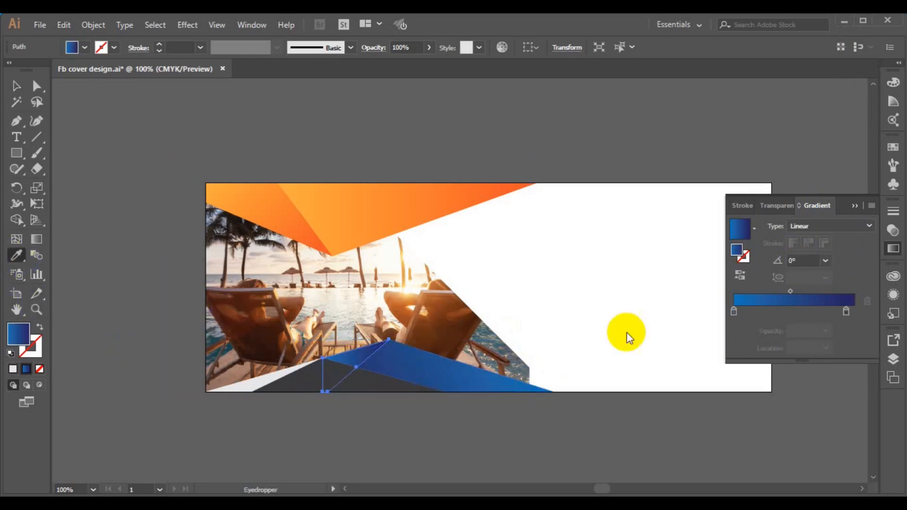
left_click(826, 259)
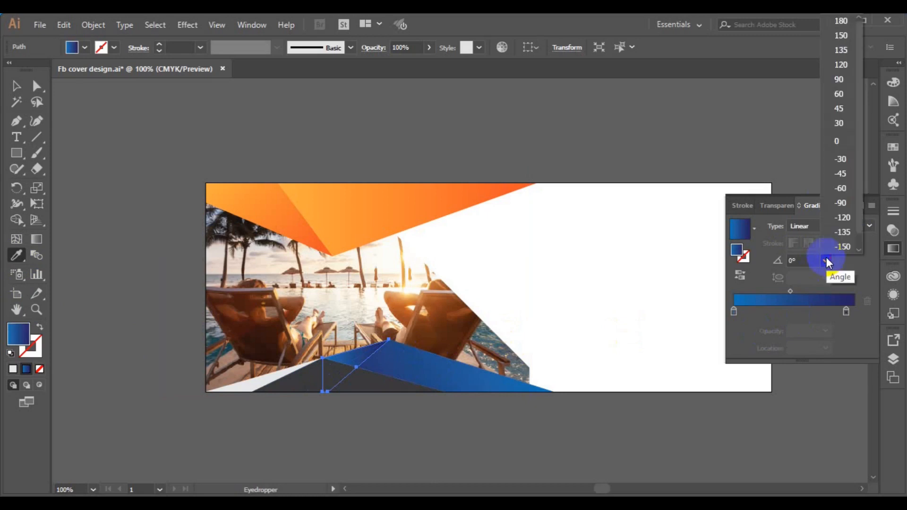
left_click(846, 206)
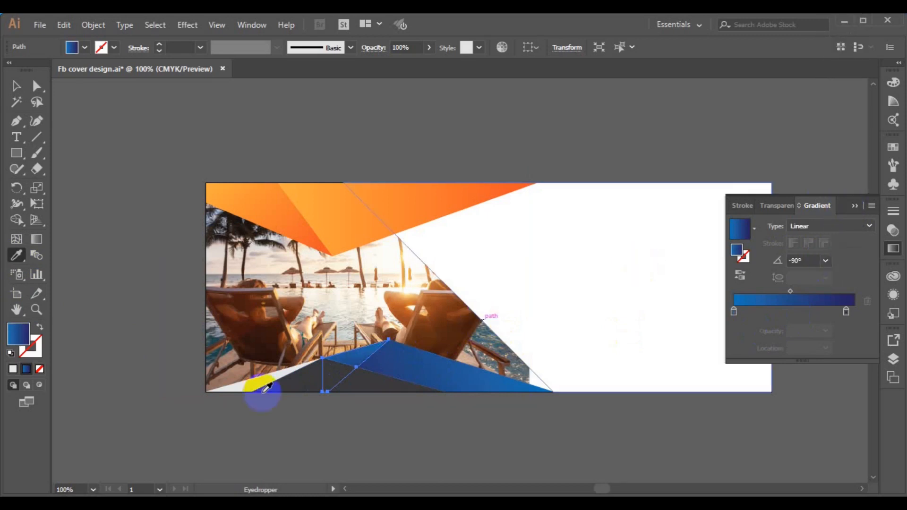
left_click(16, 86)
Fill the dark gray polygon along the cover's lower edge with the orange gradient sampled from the upper-left polygon.
left_click(415, 395)
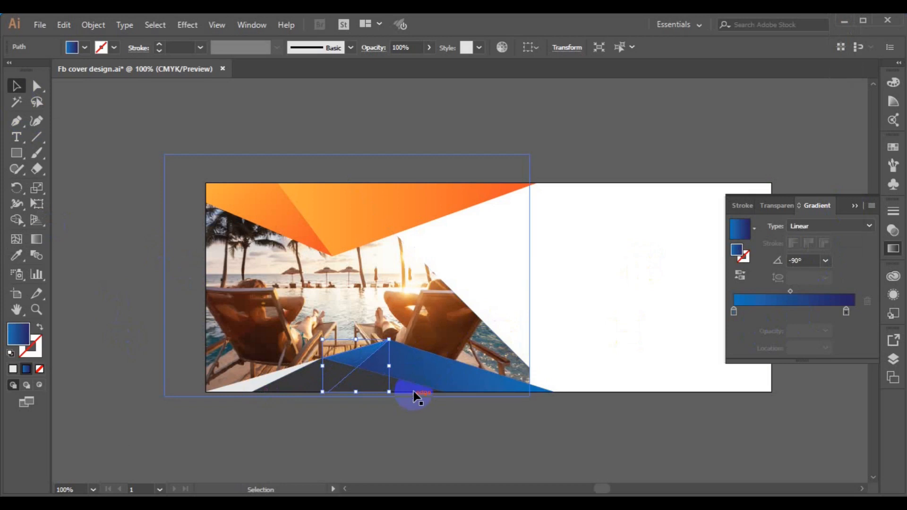
left_click(413, 396)
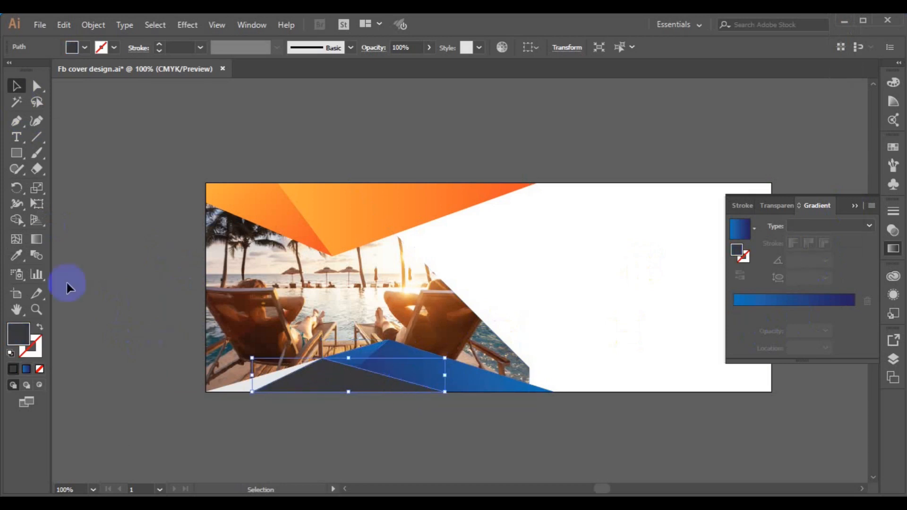
left_click(17, 258)
left_click(275, 193)
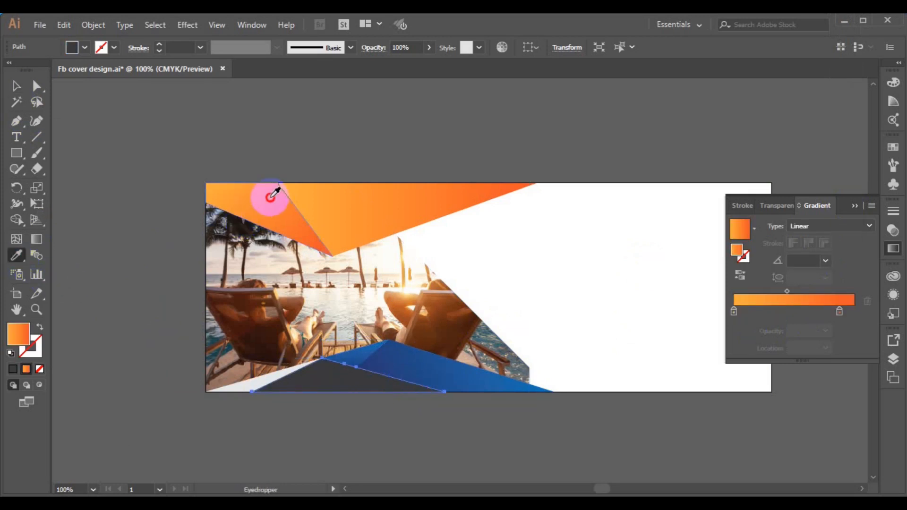
left_click(15, 93)
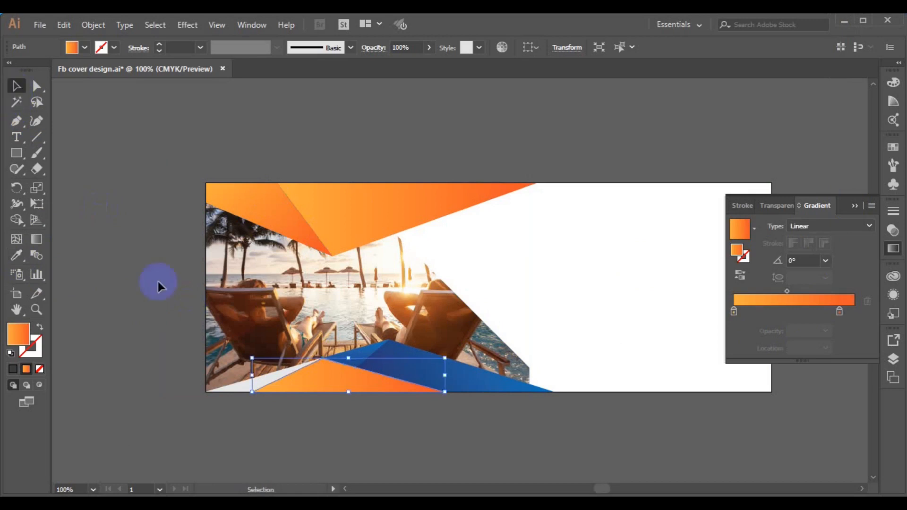
Copy the orange gradient from the large upper polygon onto the light gray polygon in the cover's lower-left corner.
left_click(239, 389)
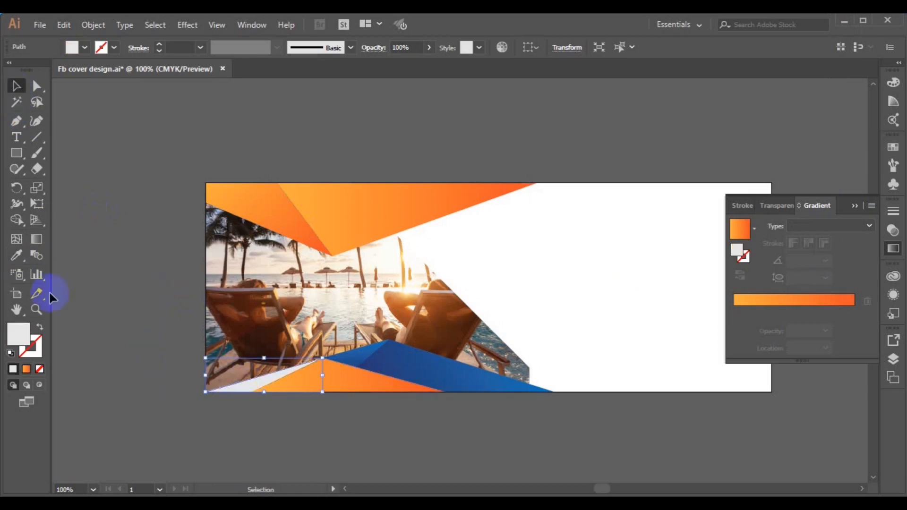
left_click(17, 256)
left_click(371, 202)
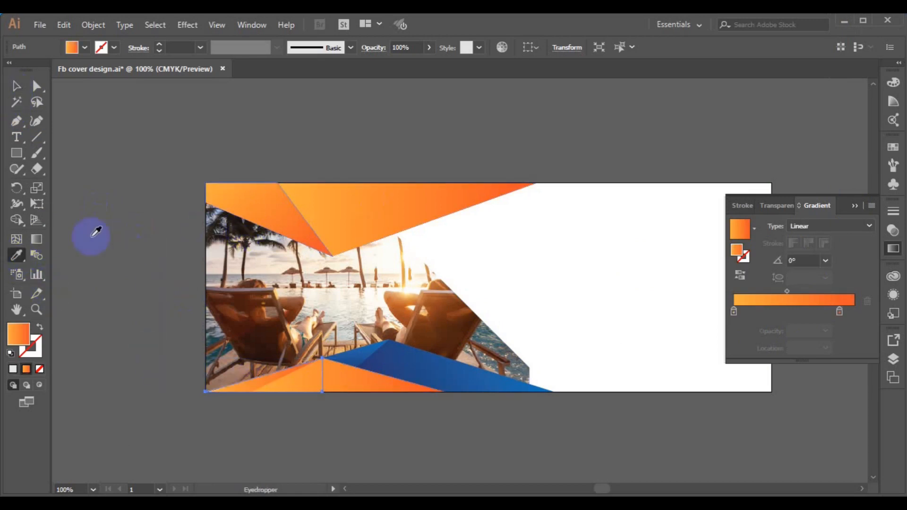
left_click(16, 86)
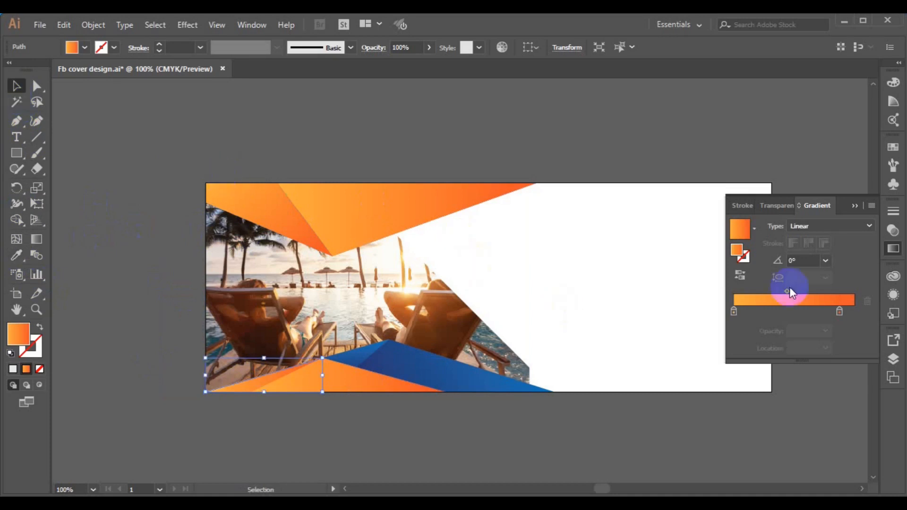
Set the lower-left polygon's gradient angle to 45°, trying -90°, 90° and 60° along the way.
left_click(825, 262)
left_click(848, 204)
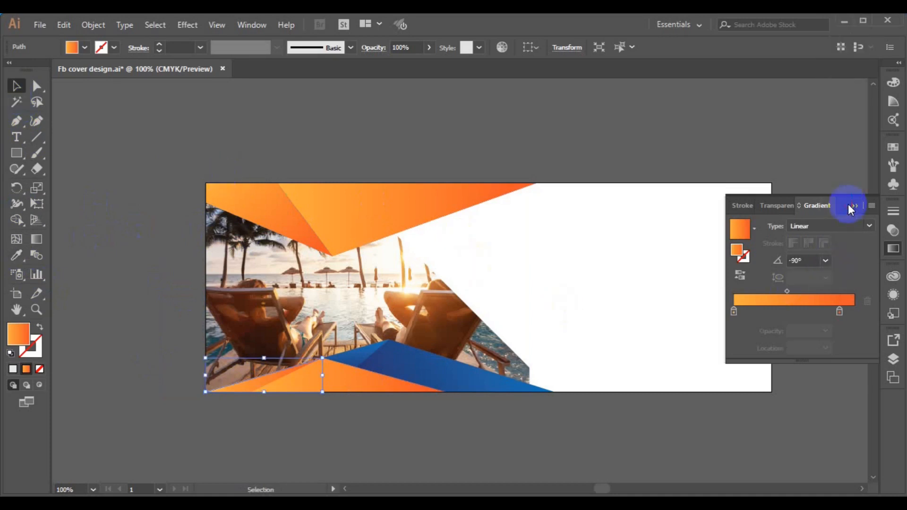
left_click(826, 260)
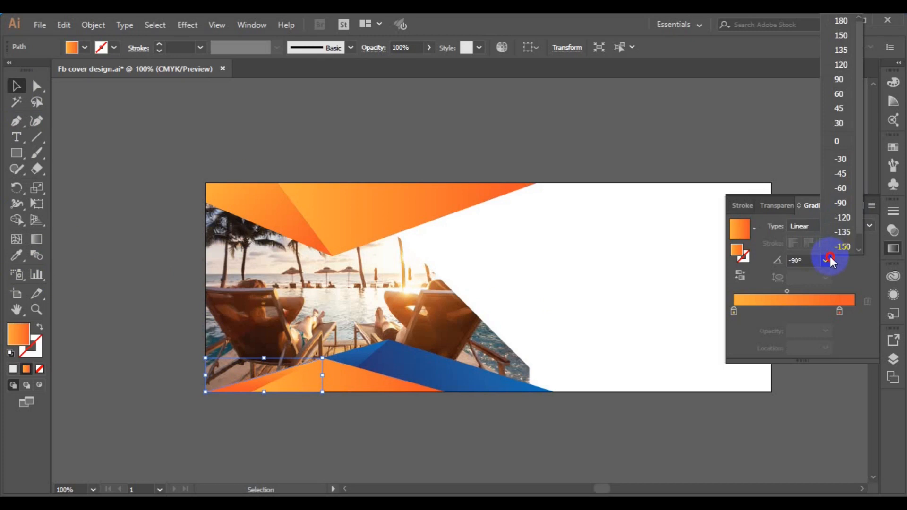
left_click(845, 76)
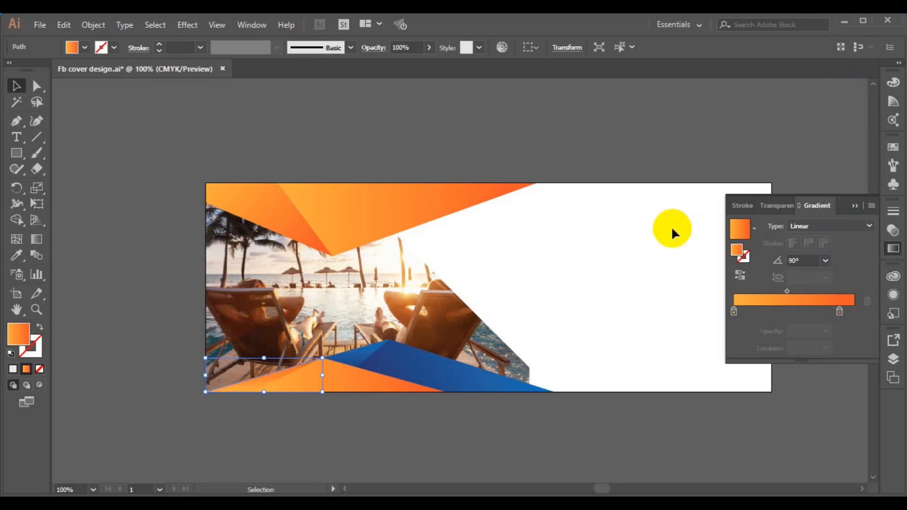
left_click(834, 261)
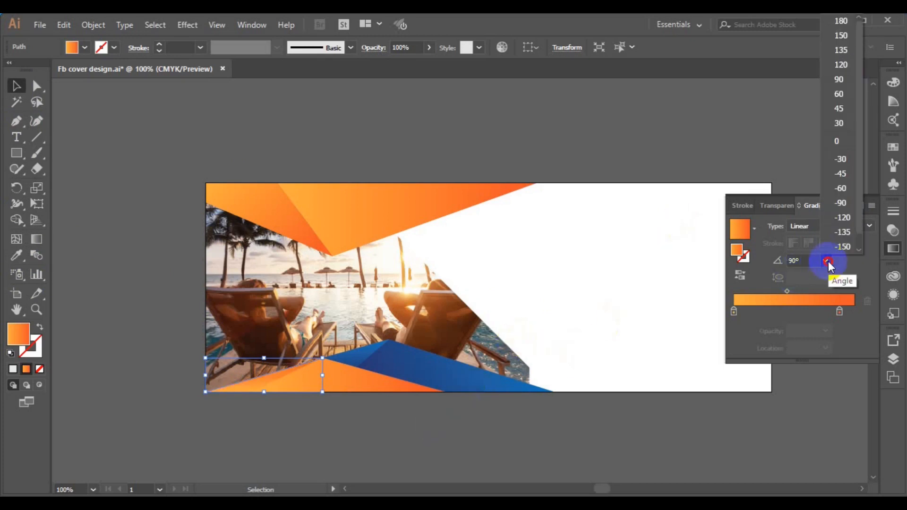
left_click(843, 95)
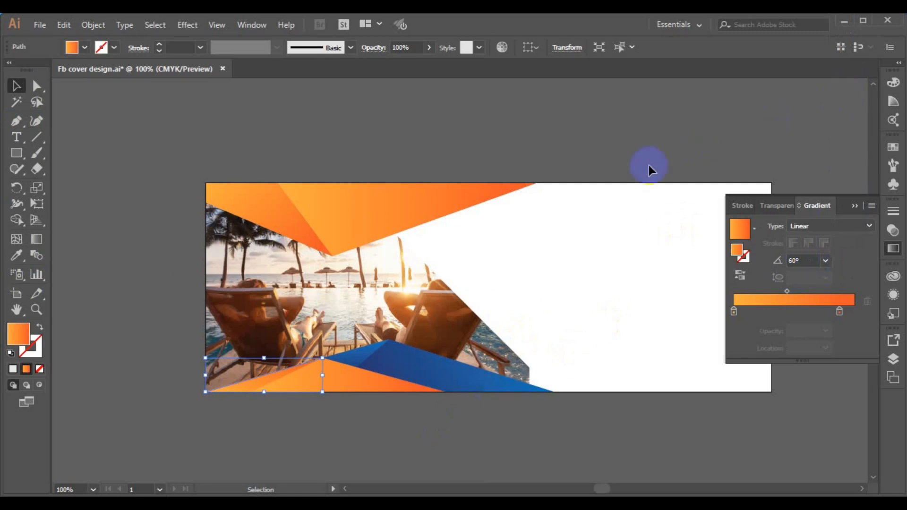
left_click(828, 261)
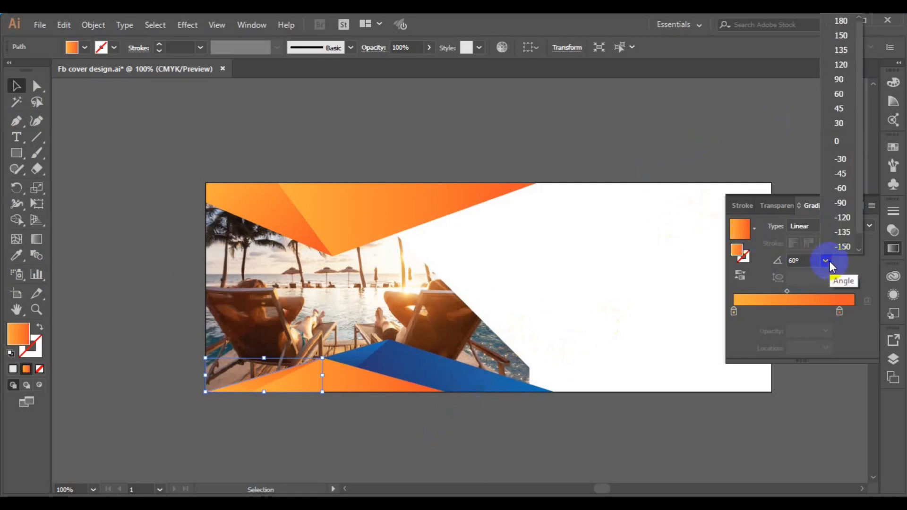
left_click(846, 108)
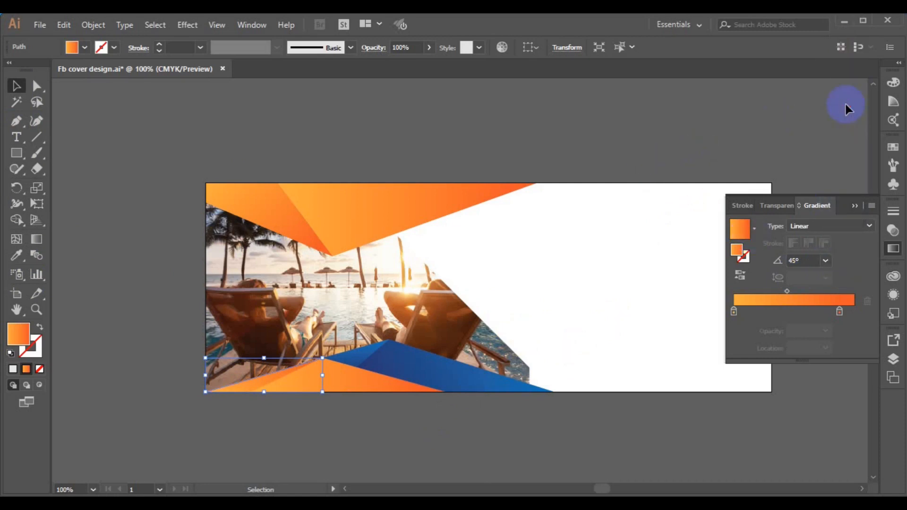
Dismiss the gradient settings and shift the beach photo right and down to cover the gap at the diagonal's lower corner.
left_click(708, 215)
left_click(851, 207)
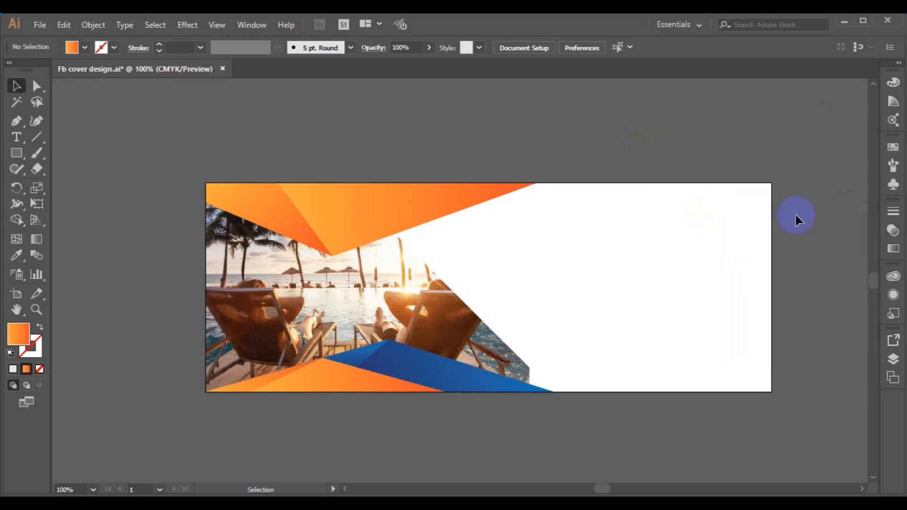
left_click(532, 380)
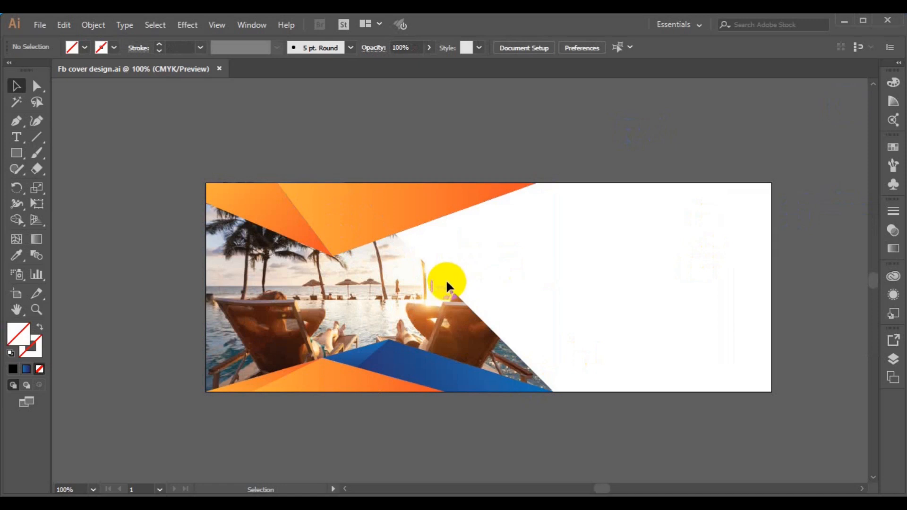
Fill the large white shape on the cover's right side with the blue gradient sampled from the lower polygon.
left_click(445, 282)
left_click(593, 188)
left_click(17, 256)
left_click(411, 355)
left_click(13, 86)
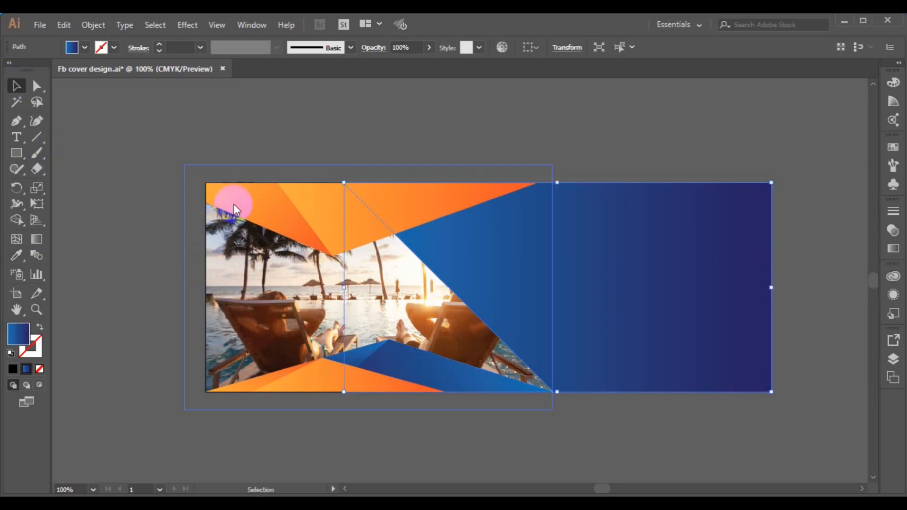
Send the blue gradient shape on the cover's right side to the back of the stacking order and deselect it.
right_click(608, 304)
mouse_move(657, 225)
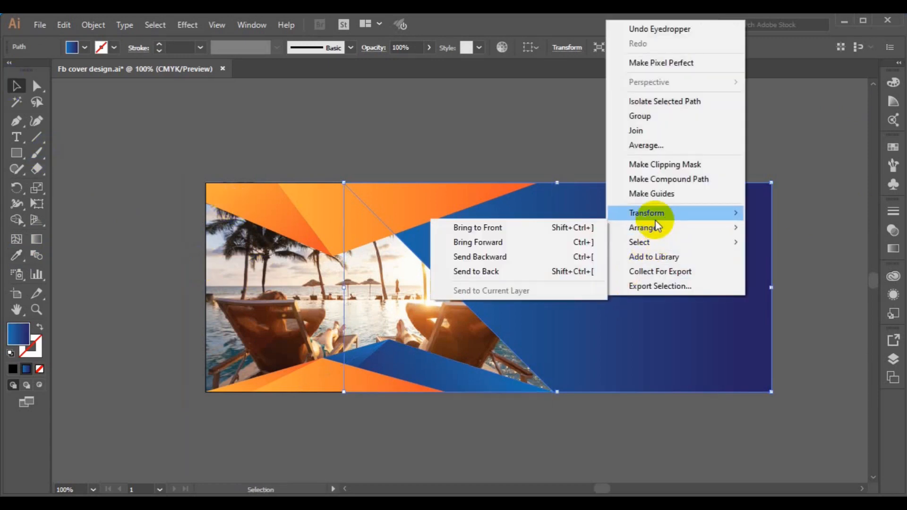
left_click(572, 271)
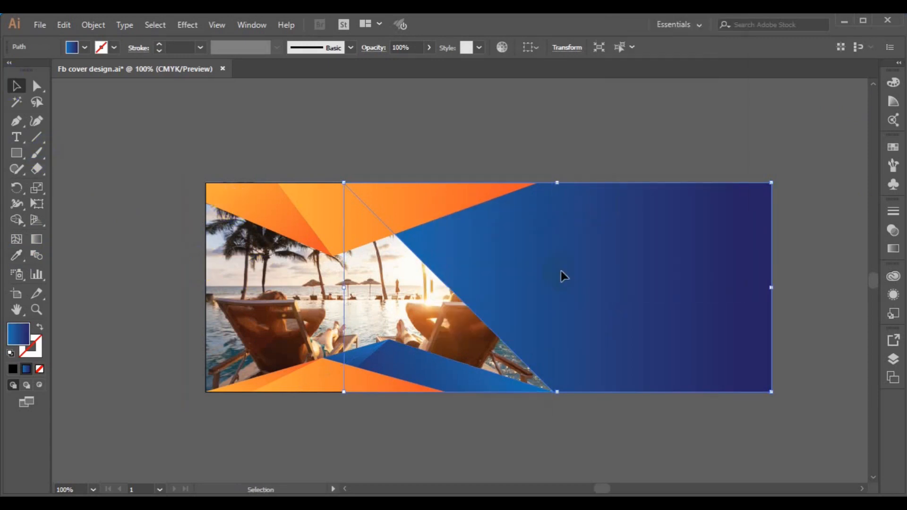
left_click(350, 159)
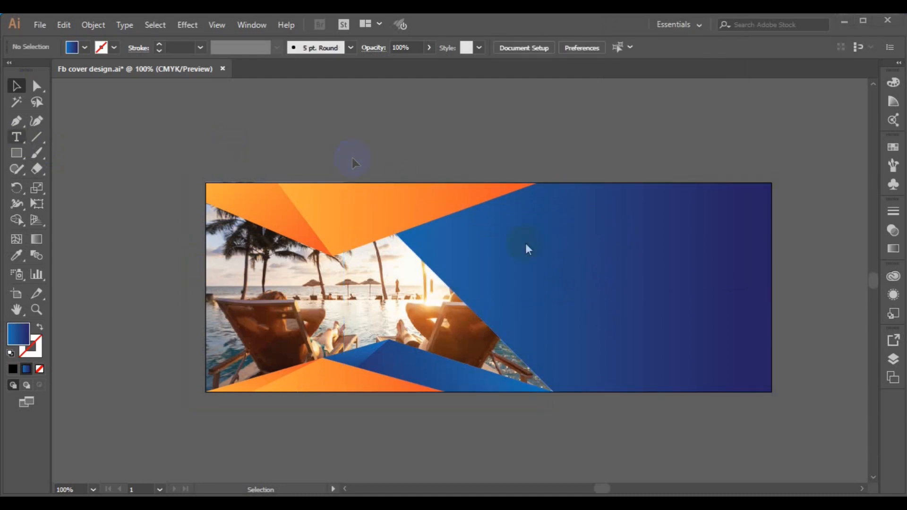
Place a point text object on the blue area and format it as Roboto Thin, 24 pt, with a near-white fill.
key("t")
left_click(563, 253)
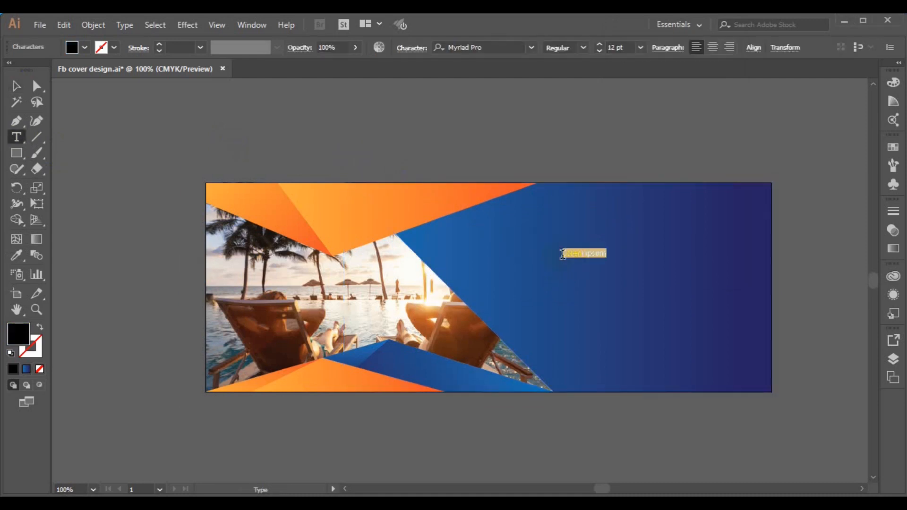
left_click(471, 47)
type("roboto")
left_click(461, 86)
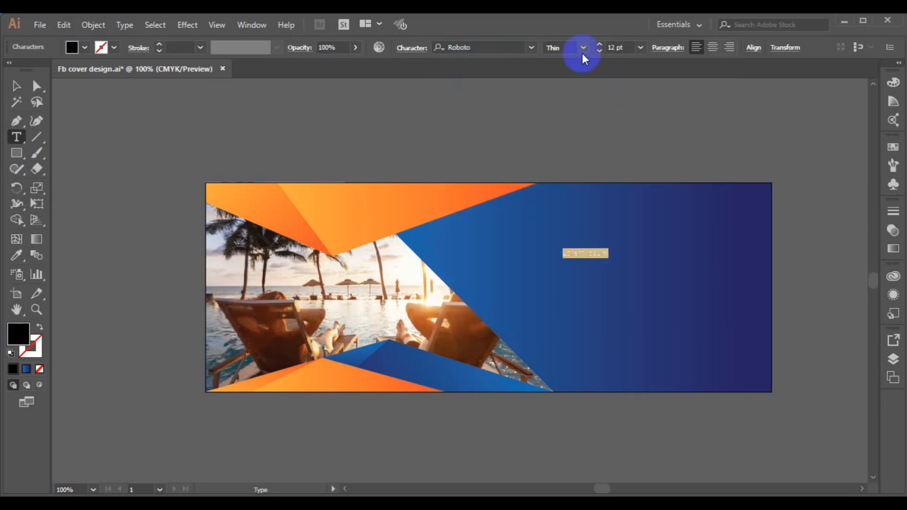
left_click(641, 47)
left_click(658, 224)
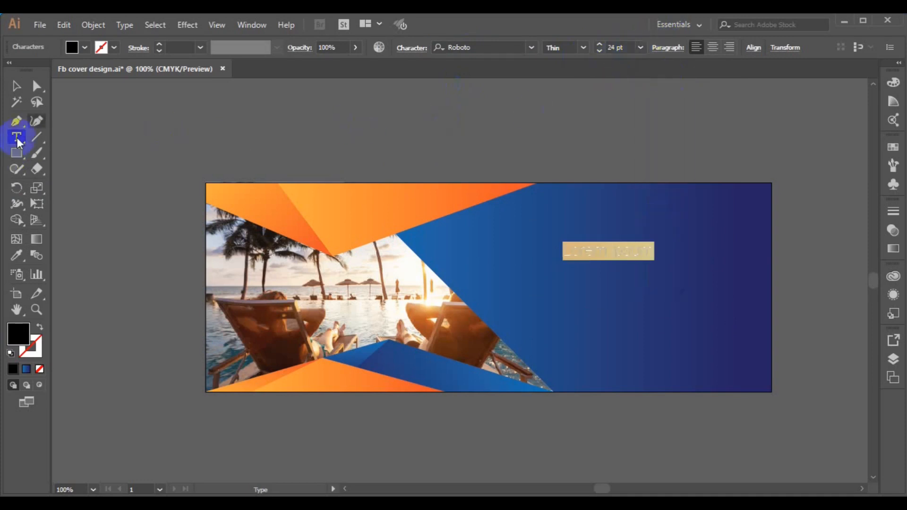
left_click(85, 47)
left_click(111, 111)
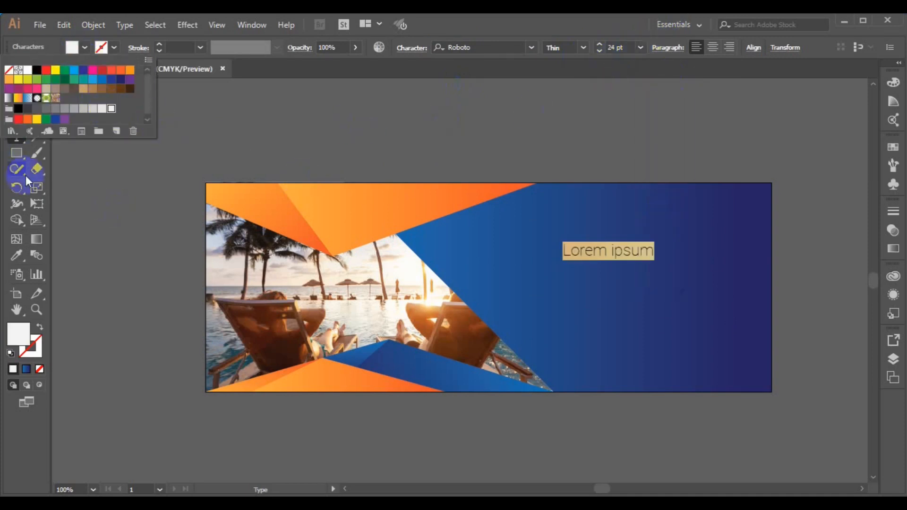
Replace the placeholder text with the two-line heading "DISCOVER" and "DIFFERENT WORLD".
left_click(16, 137)
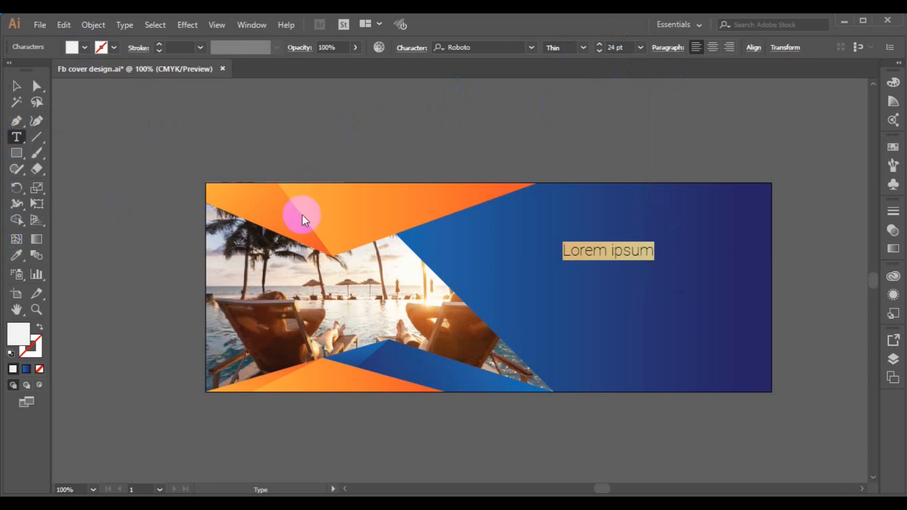
left_click(591, 251)
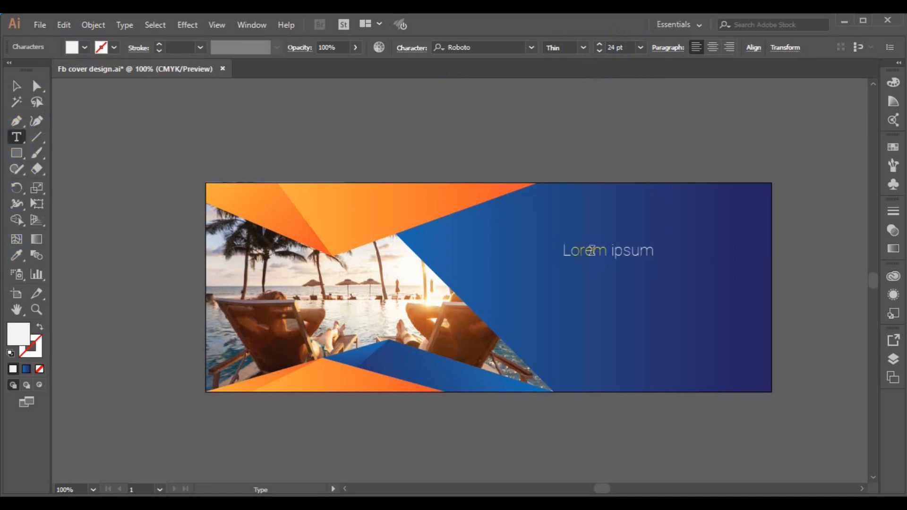
key("ctrl+a")
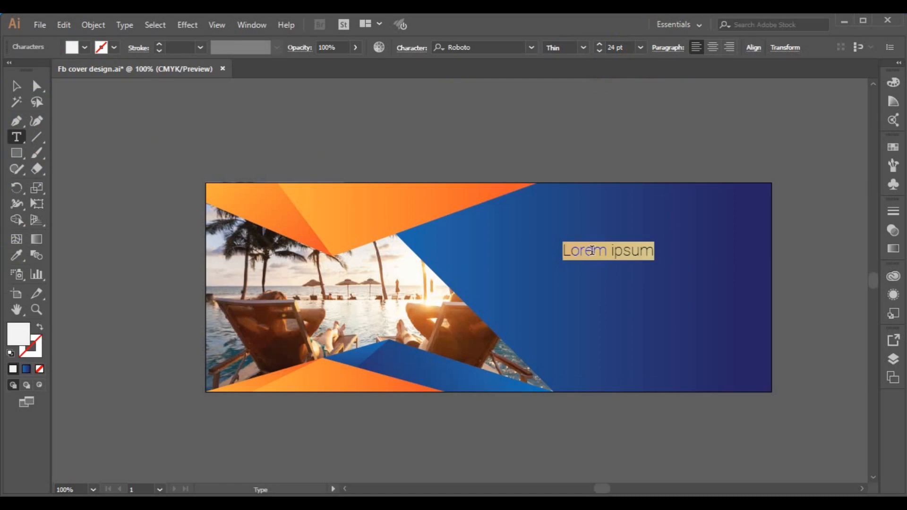
type("DISCOVER")
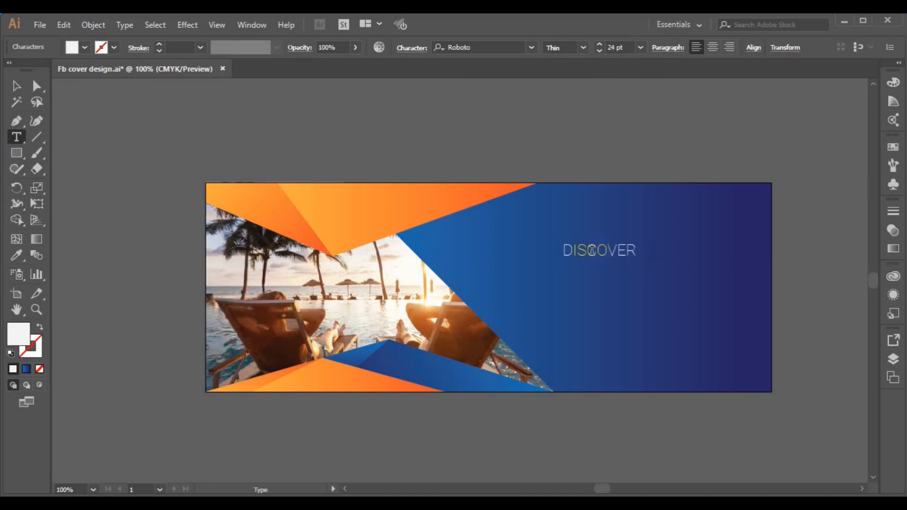
type("WORLD")
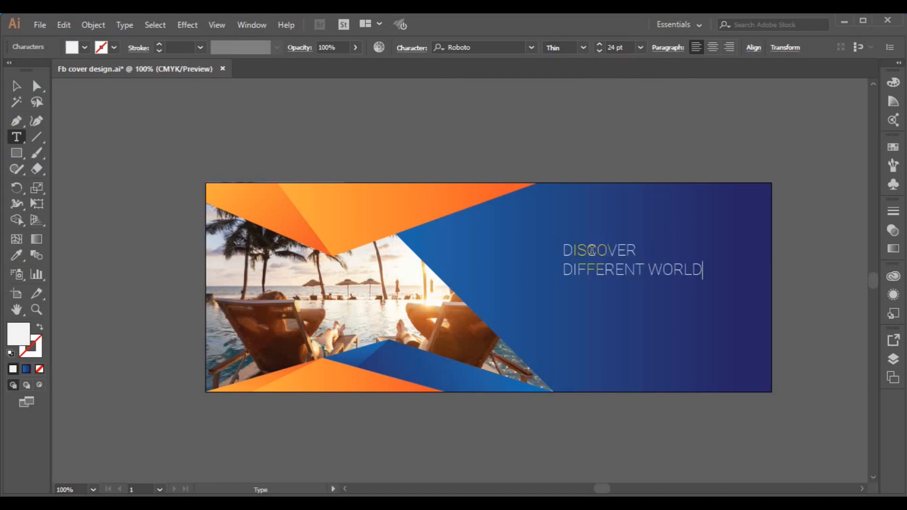
Center-align the heading, set it to 36 pt after trying 48 pt, and move it to the blue area's upper right.
left_click(16, 85)
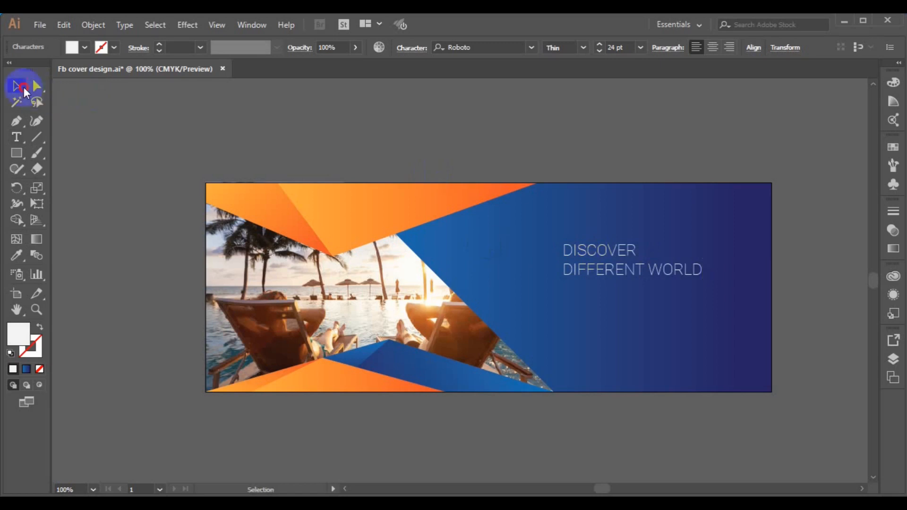
left_click(712, 49)
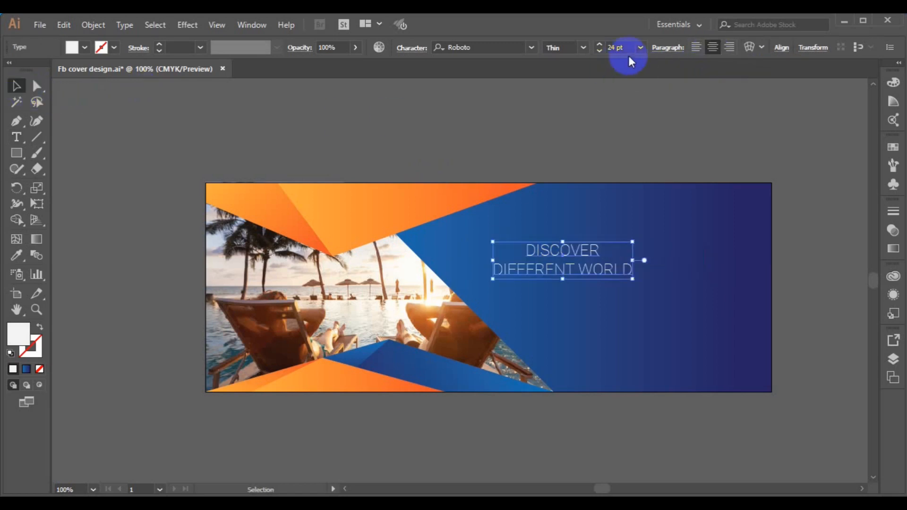
left_click(641, 47)
left_click(668, 253)
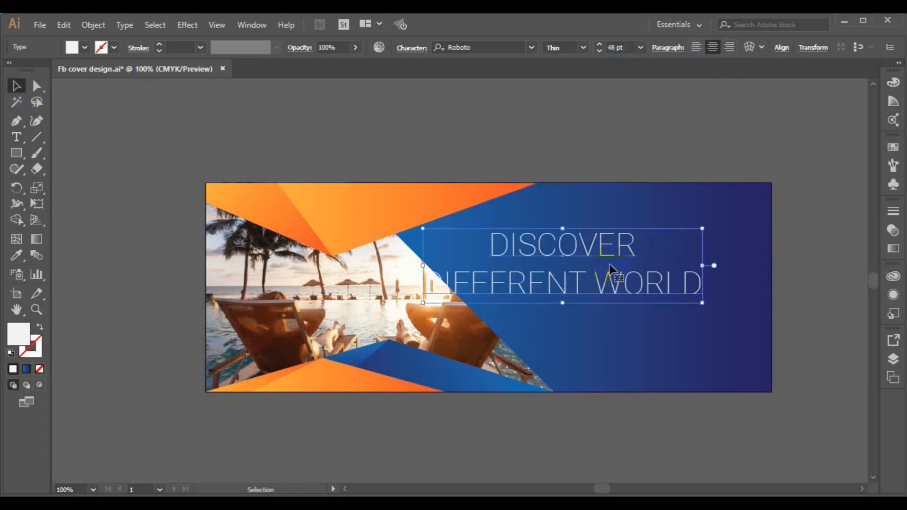
left_click(642, 48)
left_click(676, 237)
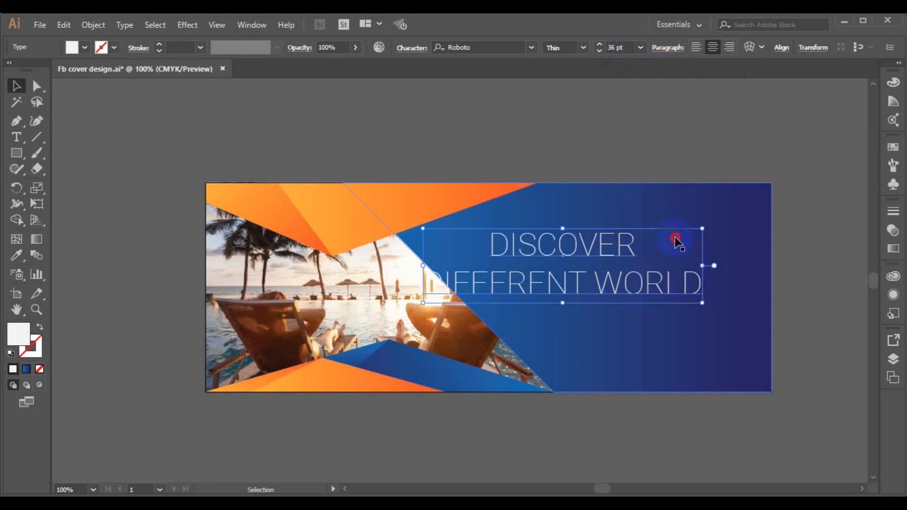
left_click_drag(595, 261, 627, 249)
Increase the heading's font size to 43 pt.
left_click(641, 49)
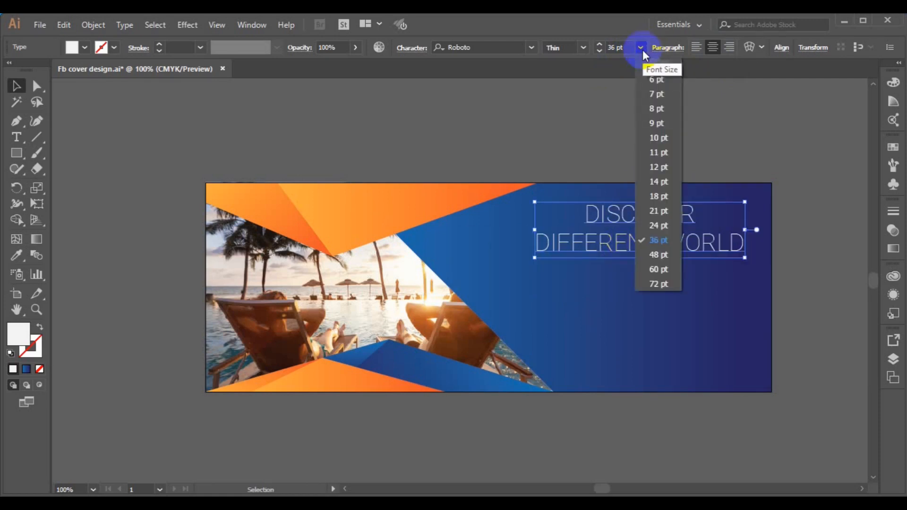
left_click(593, 43)
left_click(599, 44)
left_click(599, 44)
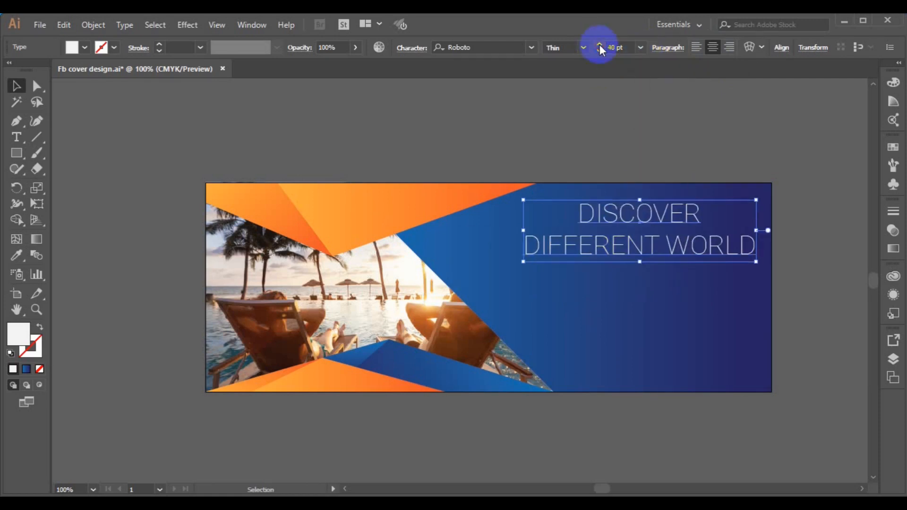
left_click(599, 45)
left_click(599, 45)
left_click(599, 45)
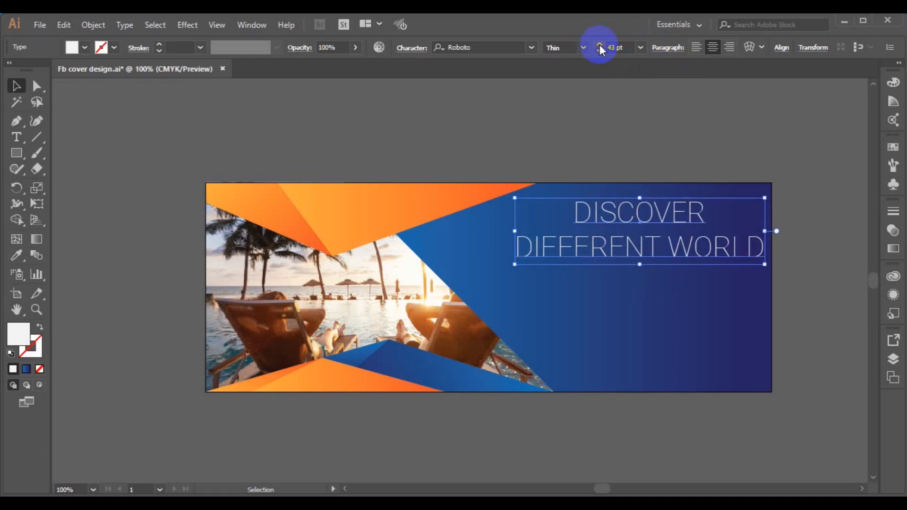
Set the "DIFFERENT WORLD" line to the Medium weight and shift the whole heading slightly left.
left_click(14, 139)
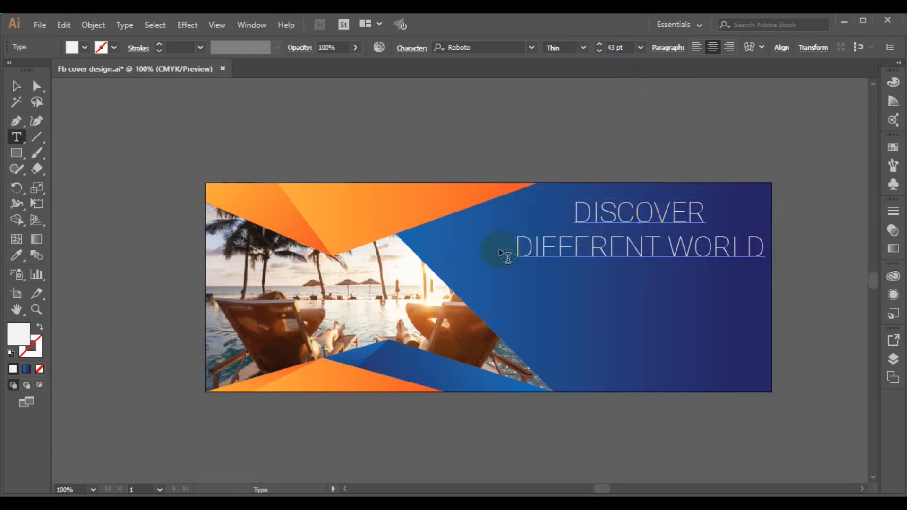
left_click(518, 244)
triple_click(518, 244)
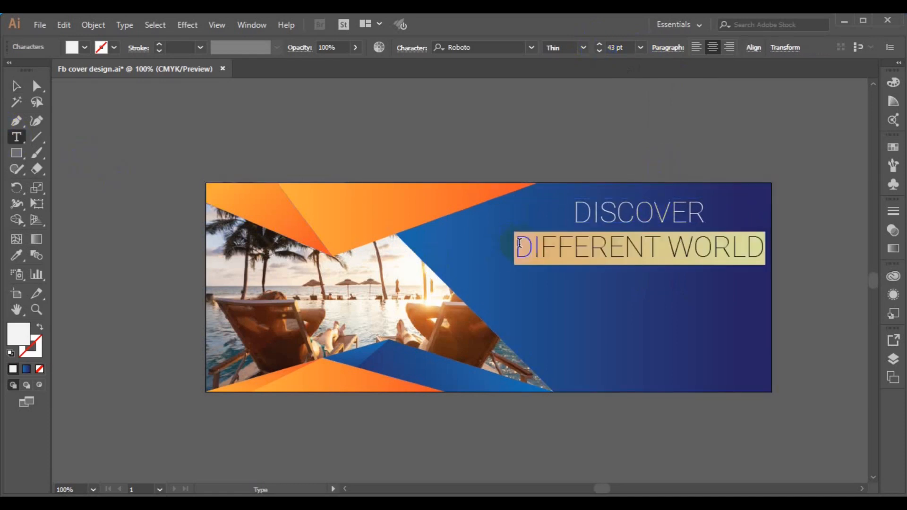
left_click(585, 48)
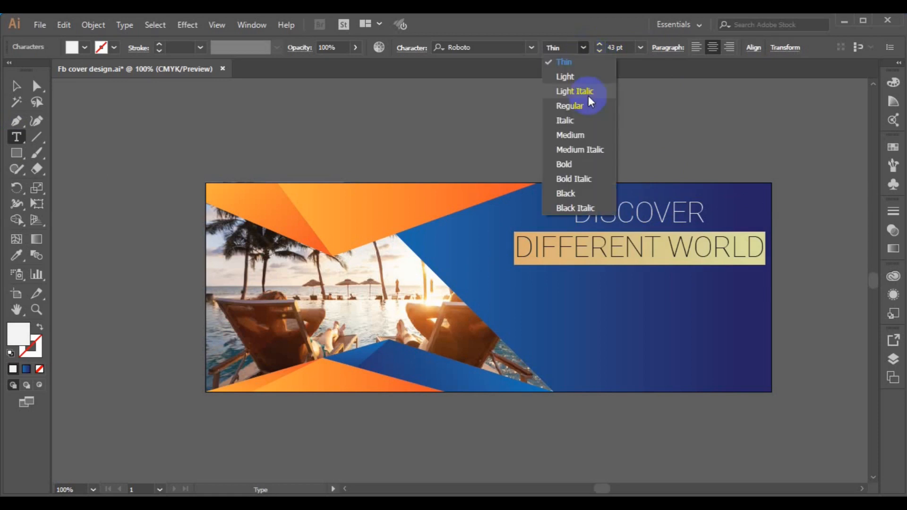
left_click(584, 133)
left_click(17, 88)
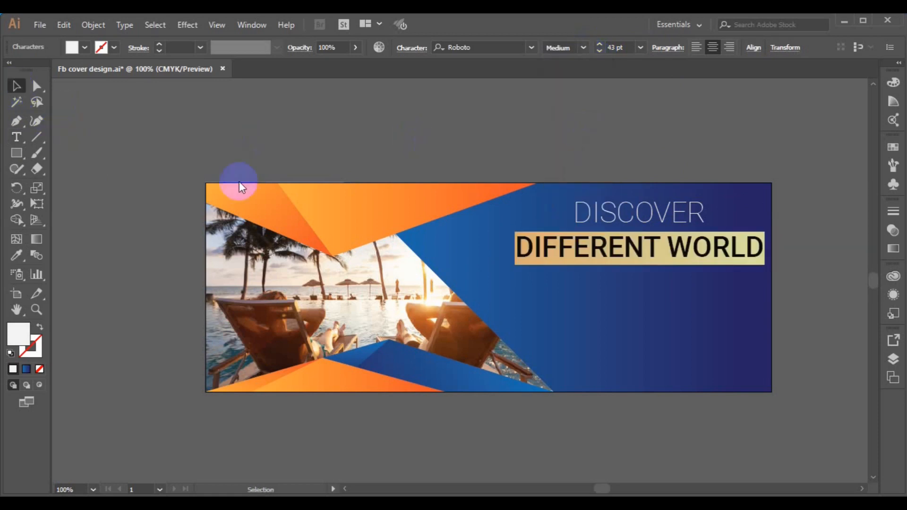
left_click_drag(638, 217, 630, 218)
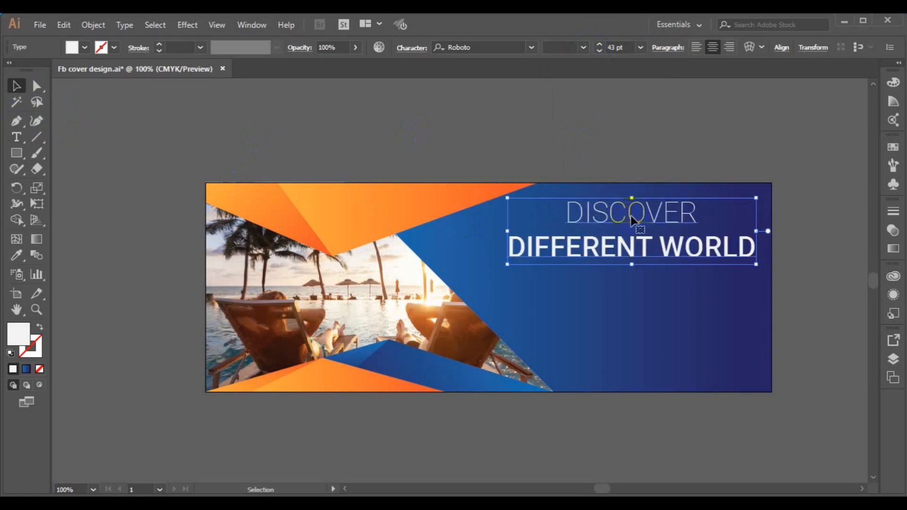
left_click(80, 242)
Add the text "40% OFF" at 60 pt and position it centered just beneath the heading.
left_click(21, 139)
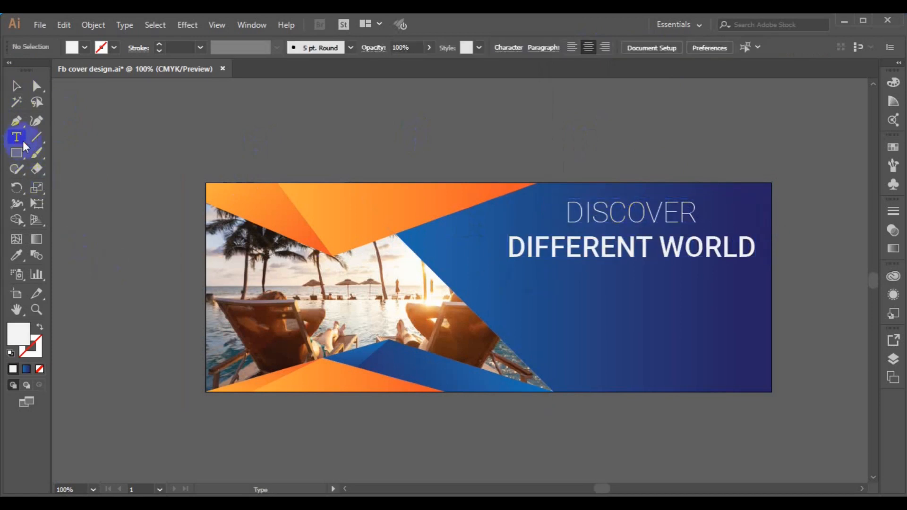
left_click(568, 329)
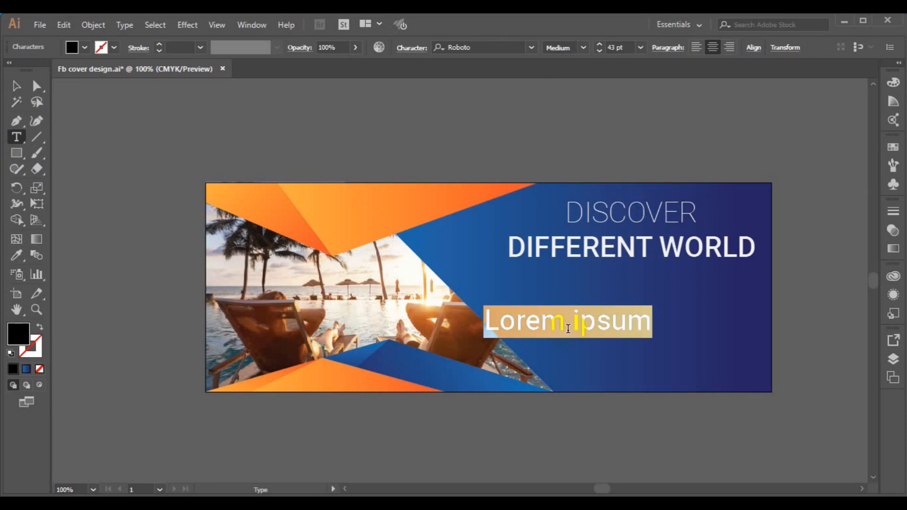
type("40% OFF")
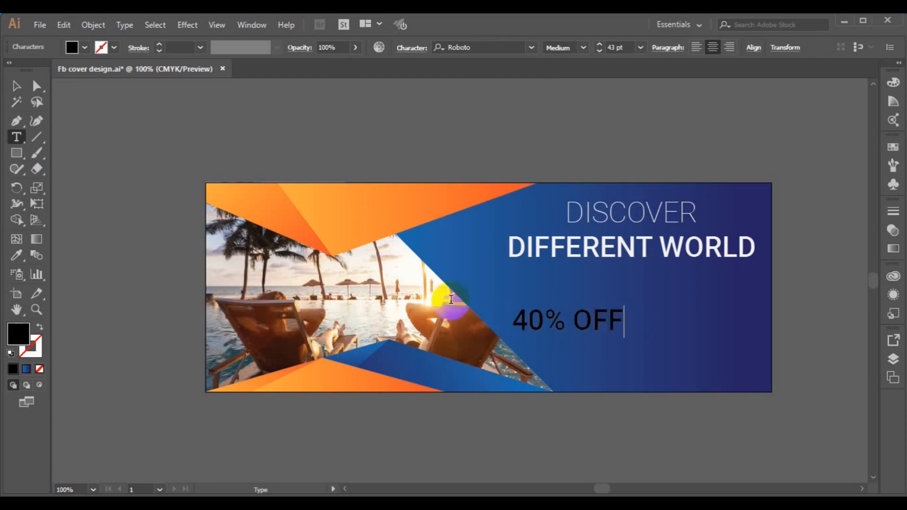
left_click(16, 86)
left_click(640, 47)
left_click(654, 268)
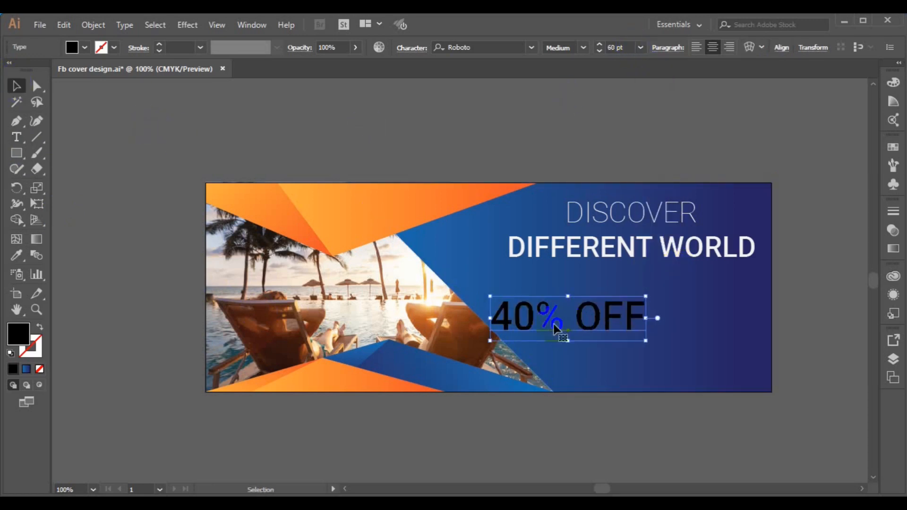
left_click_drag(579, 317, 622, 293)
Add the line "ON BOARDING IN THIS WEEK" at 11 pt just beneath the "40% OFF" text.
left_click(16, 137)
left_click_drag(715, 286, 694, 286)
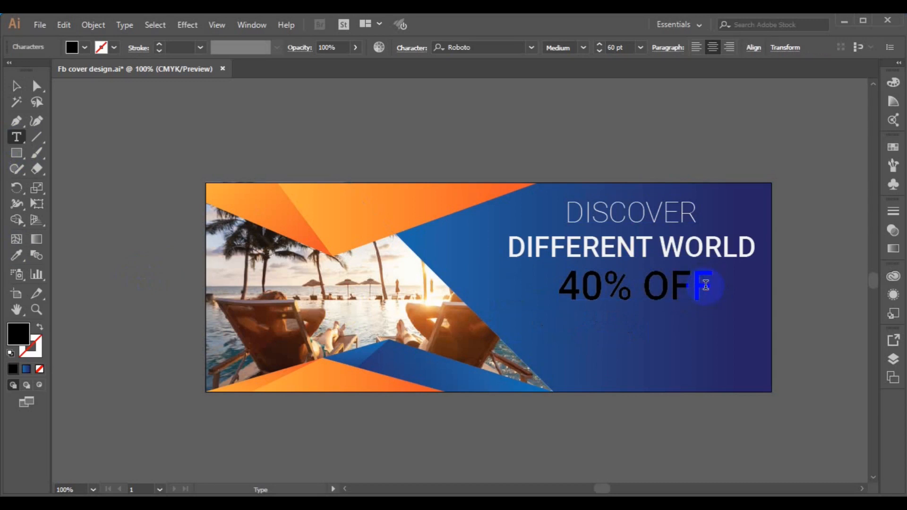
left_click(641, 47)
left_click(676, 156)
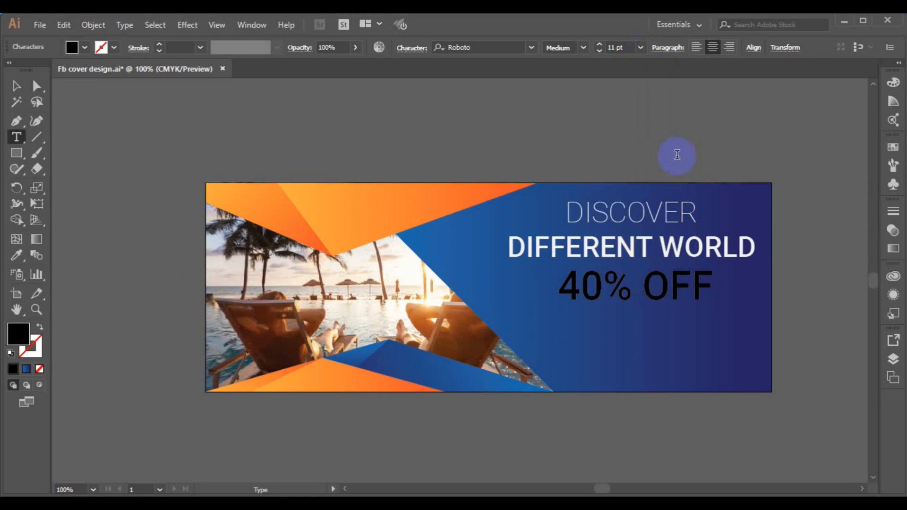
left_click(592, 303)
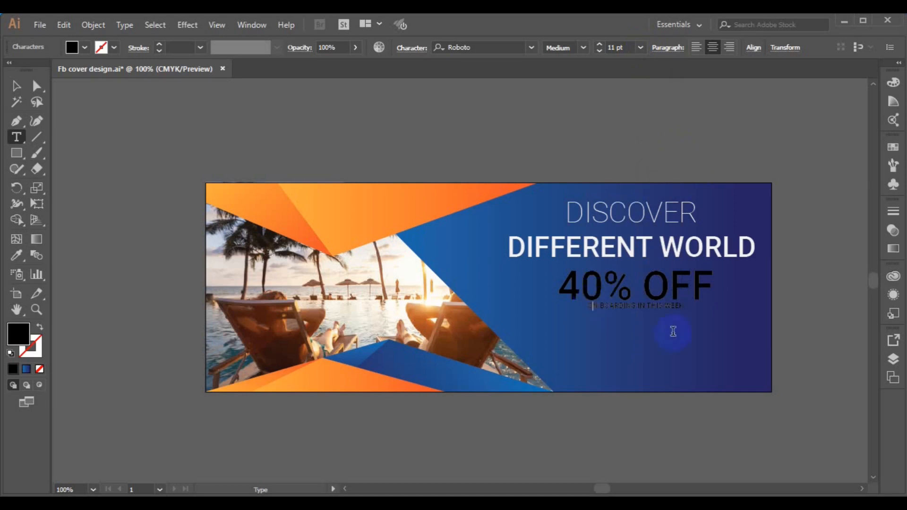
Set the "ON BOARDING IN THIS WEEK" line to Bold and enlarge it to 18 pt.
key("ctrl+a")
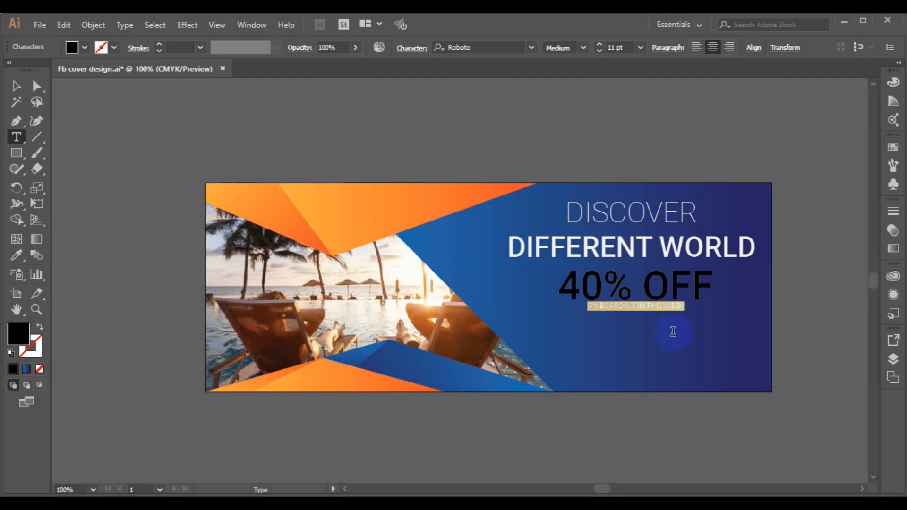
left_click(583, 48)
left_click(583, 167)
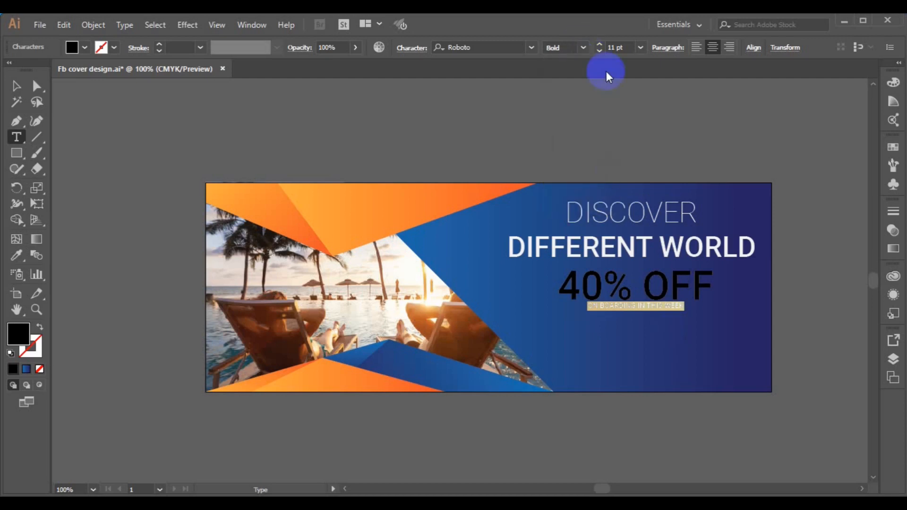
left_click(600, 47)
left_click(600, 46)
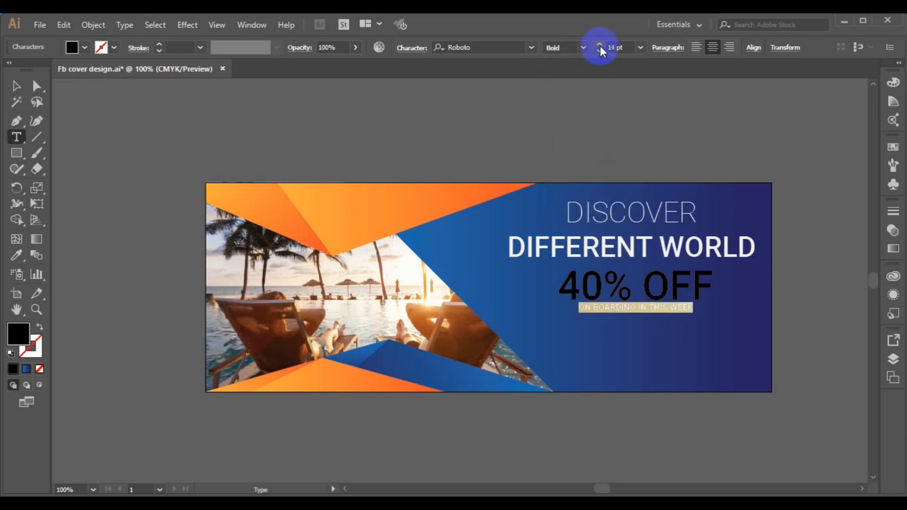
left_click(601, 46)
left_click(600, 47)
left_click(600, 46)
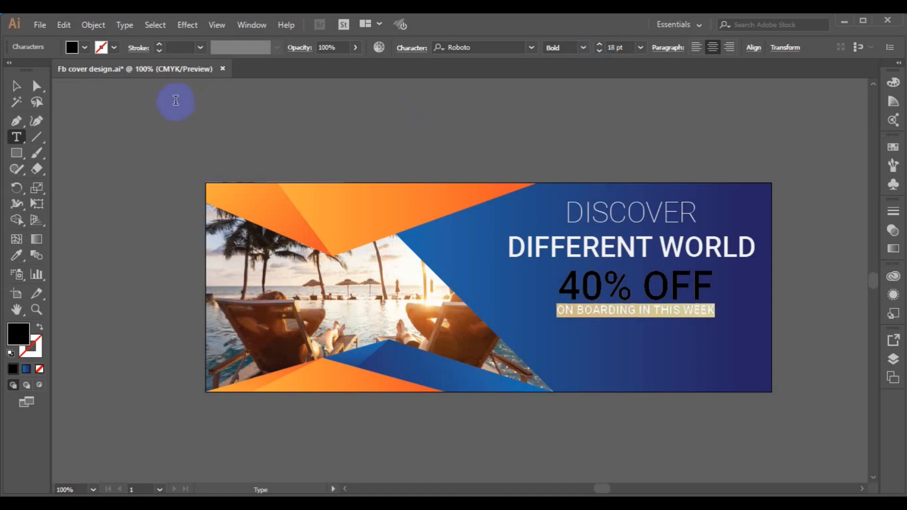
Color the "ON BOARDING IN THIS WEEK" line orange and fill the "40% OFF" text with the near-white C=0 M=0 Y=0 K=5 swatch.
left_click(85, 47)
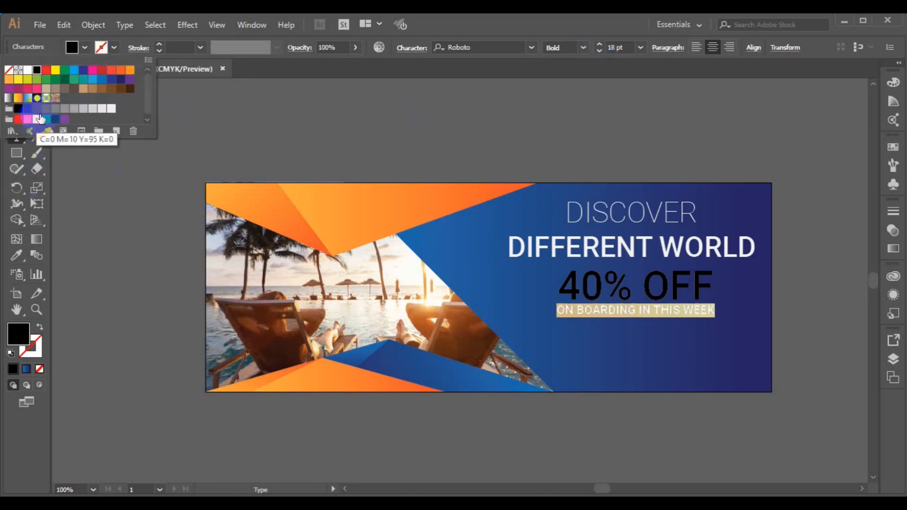
left_click(130, 70)
left_click_drag(560, 289, 714, 290)
left_click(84, 47)
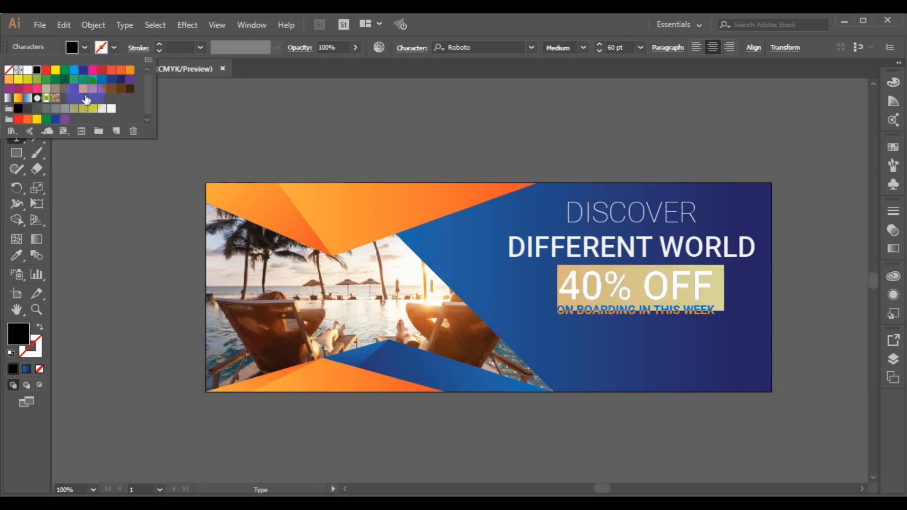
left_click(112, 109)
left_click(16, 246)
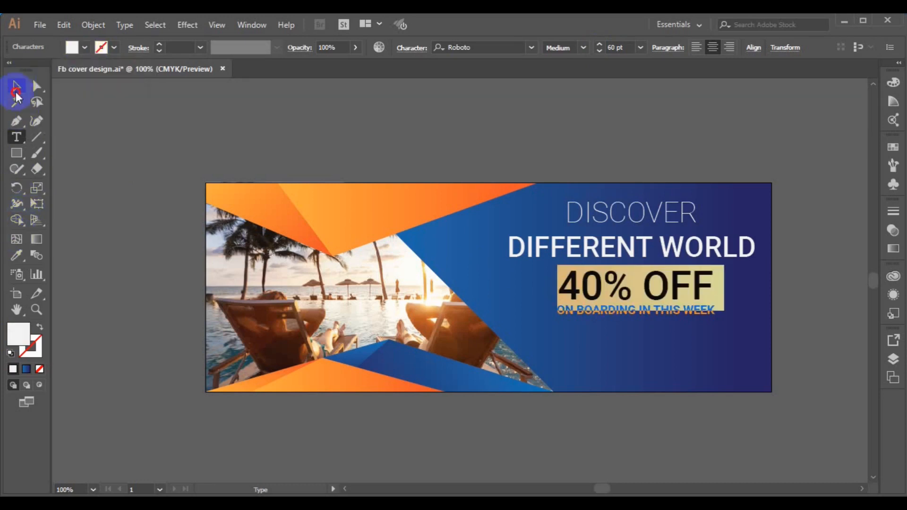
left_click(16, 92)
left_click(785, 305)
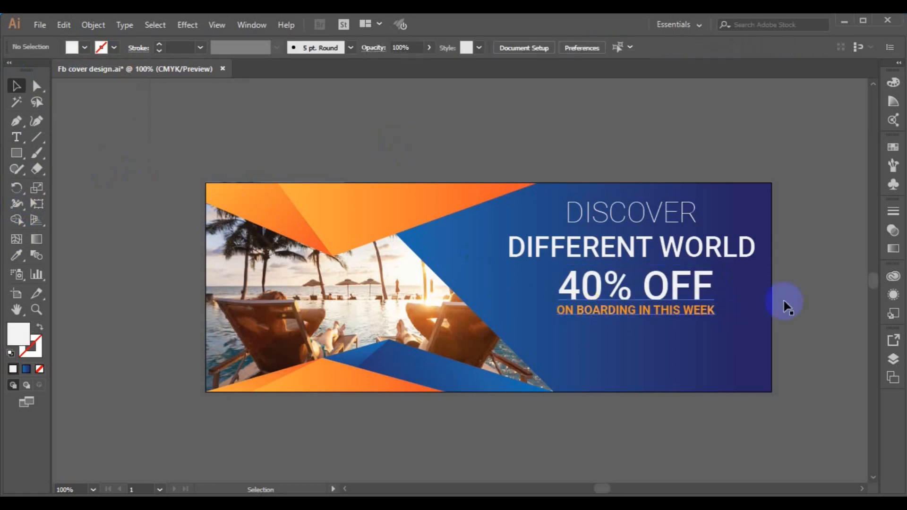
Draw a button rectangle about 197 x 35 px beneath the offer text and give it the orange gradient sampled from the upper polygon.
left_click(16, 153)
left_click_drag(567, 332, 698, 355)
left_click(17, 255)
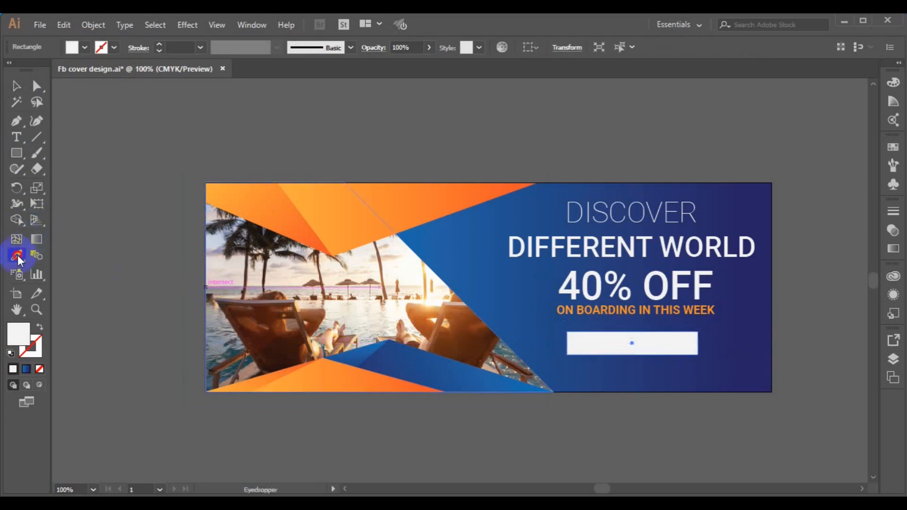
left_click(282, 207)
left_click(15, 86)
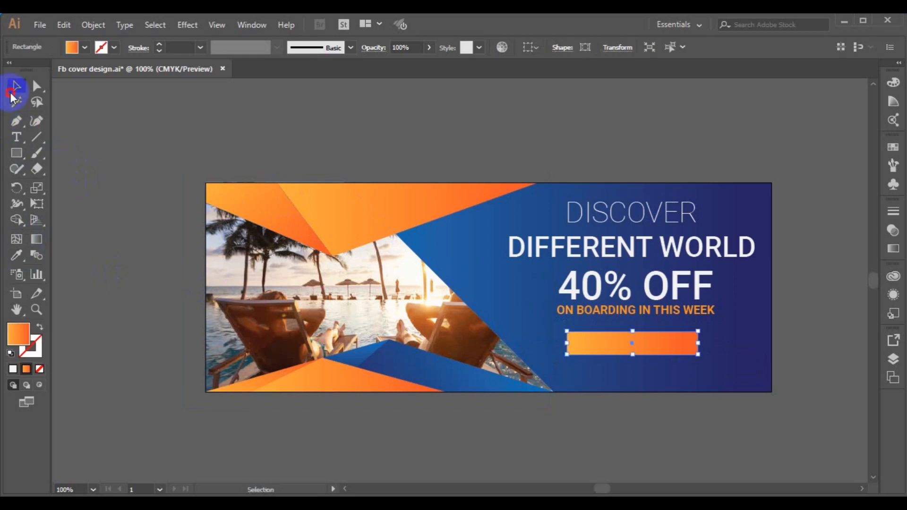
left_click(173, 256)
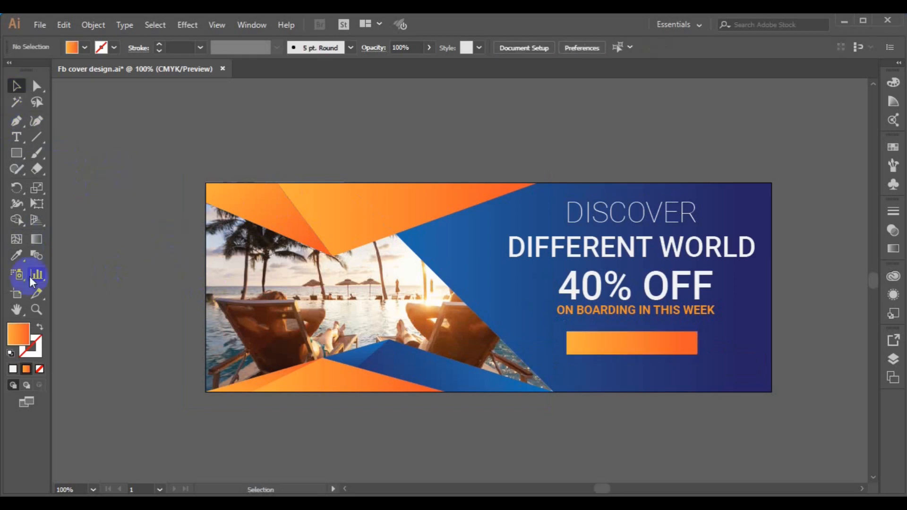
Add the text "BOOK NOW..!" in Bold 18 pt and place it on the orange button.
left_click(16, 137)
left_click(620, 420)
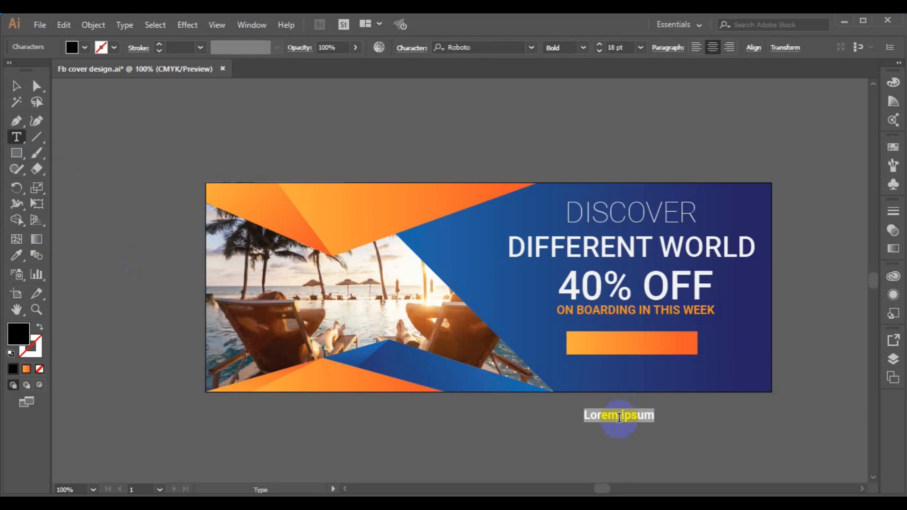
type("BOOK NOW!")
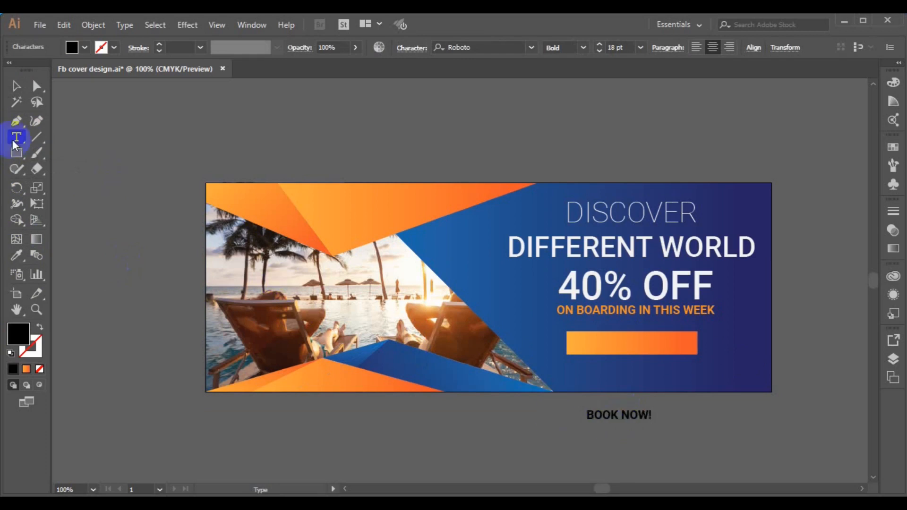
left_click(17, 86)
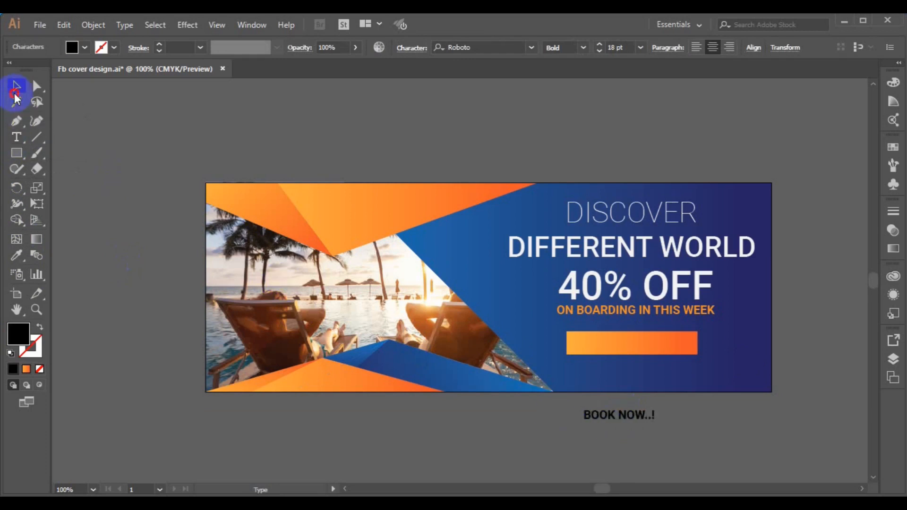
left_click(621, 417)
left_click_drag(630, 403, 634, 331)
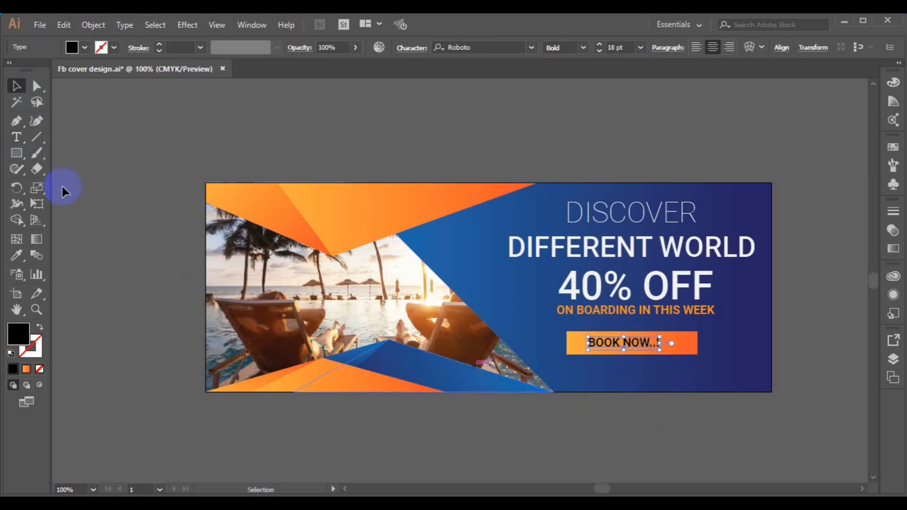
Center the "BOOK NOW..!" text horizontally with the orange button rectangle.
left_click(681, 348, "shift")
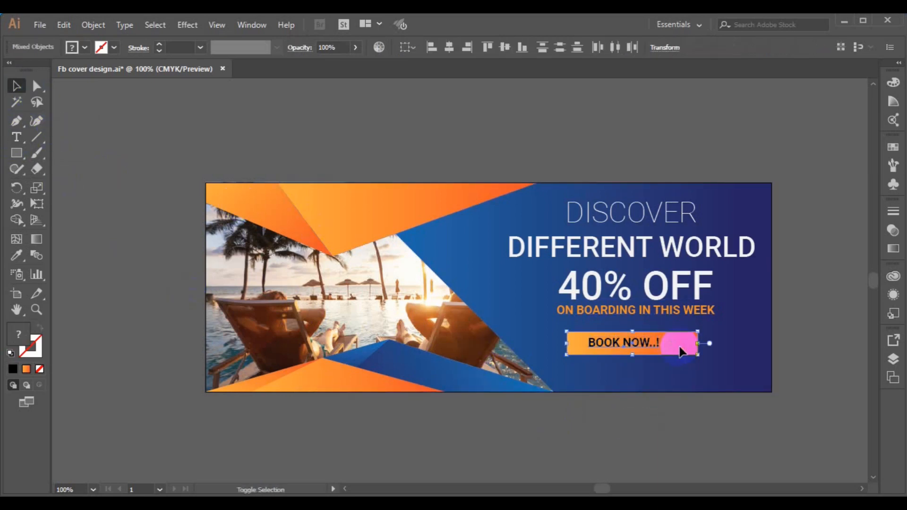
left_click(452, 49)
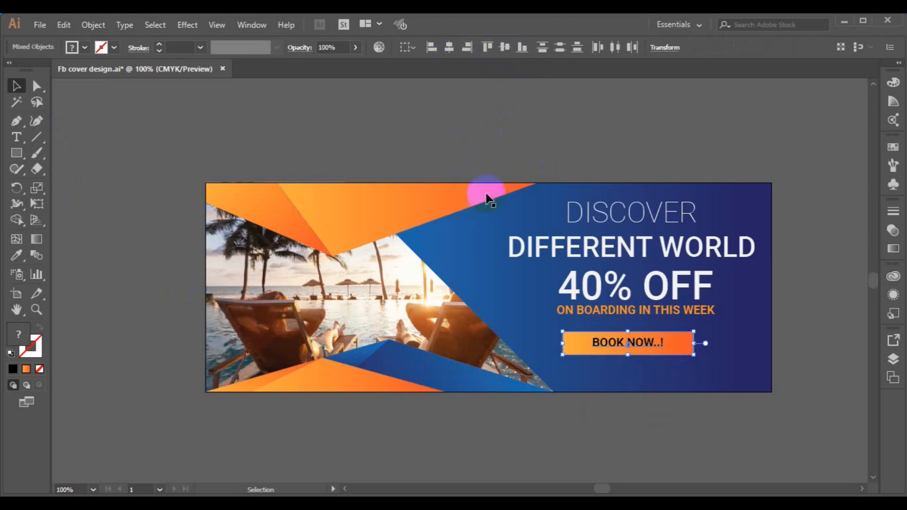
left_click(631, 172)
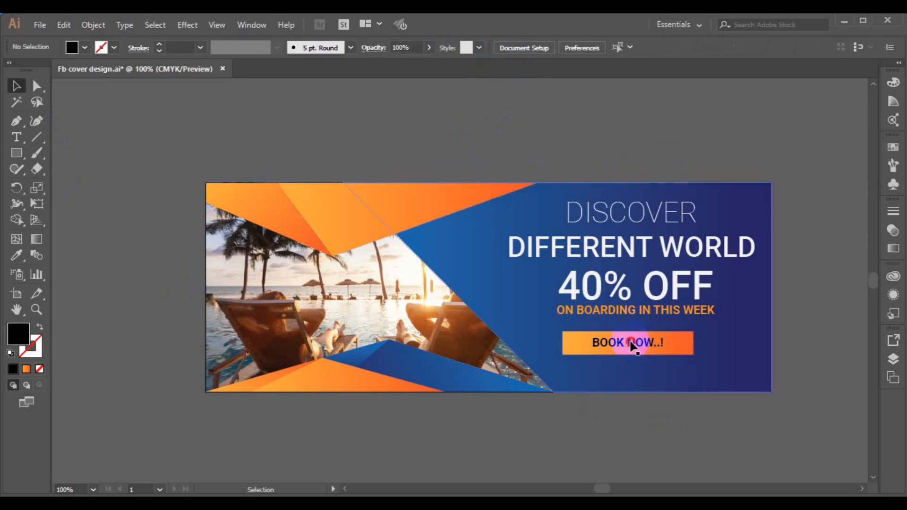
left_click(633, 343)
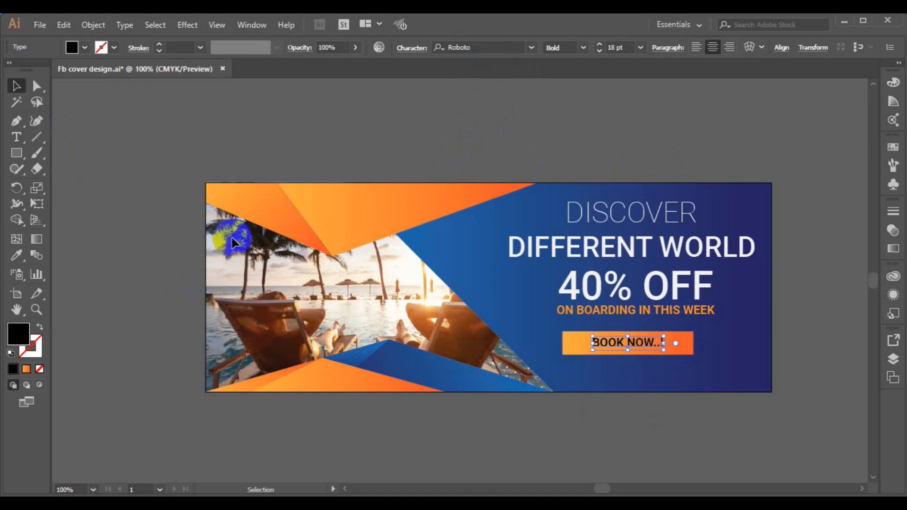
left_click(659, 49)
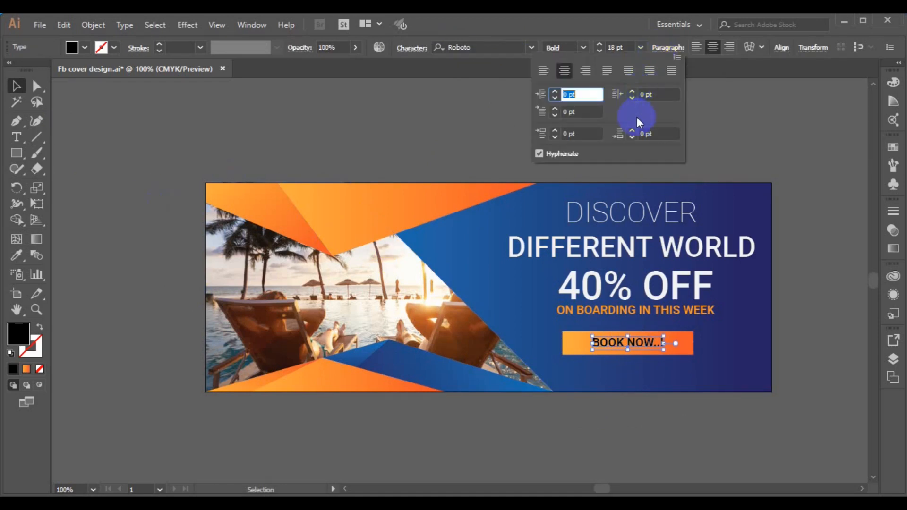
left_click(736, 158)
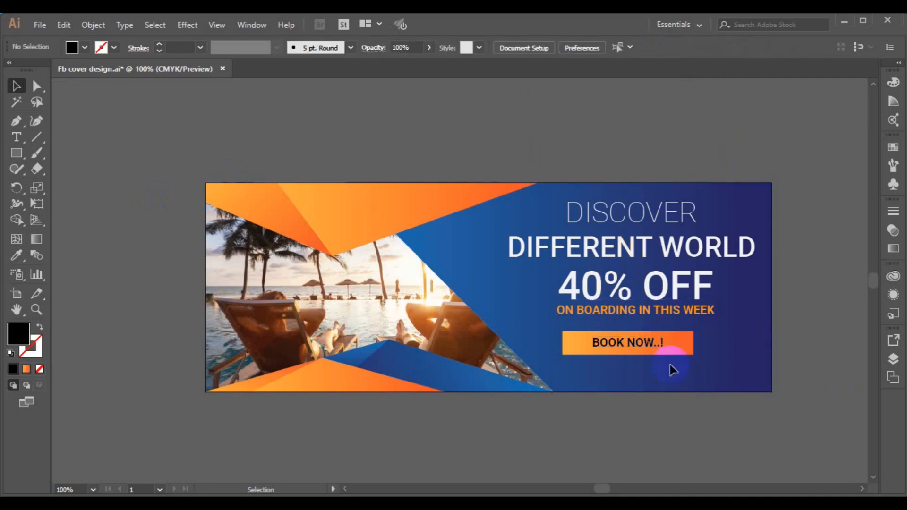
Enlarge "BOOK NOW..!" to 20 pt, center it vertically on the orange button, and group the two.
left_click(653, 342)
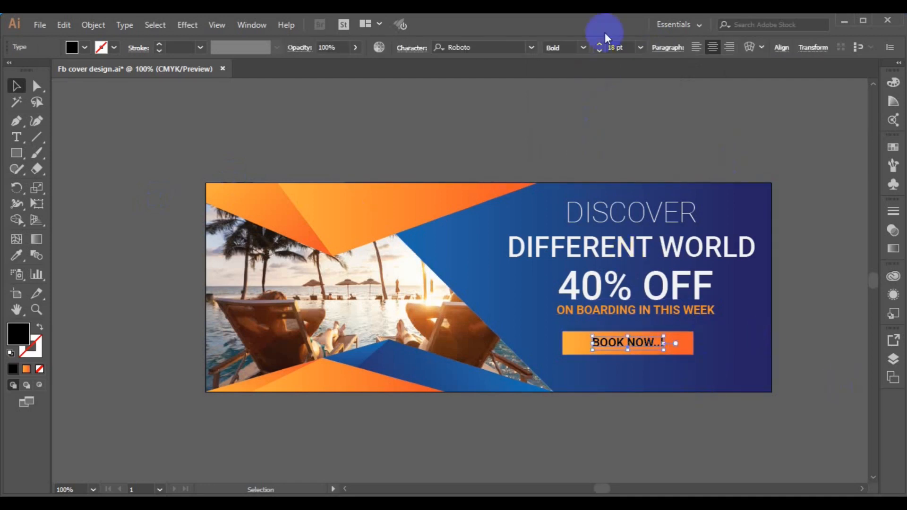
left_click(600, 44)
left_click(599, 43)
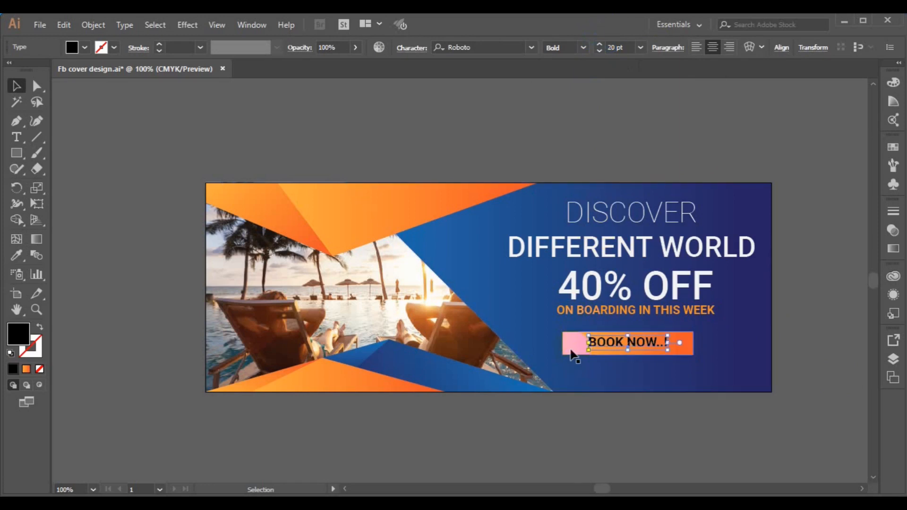
left_click(575, 347, "shift")
left_click(501, 47)
key("ctrl+g")
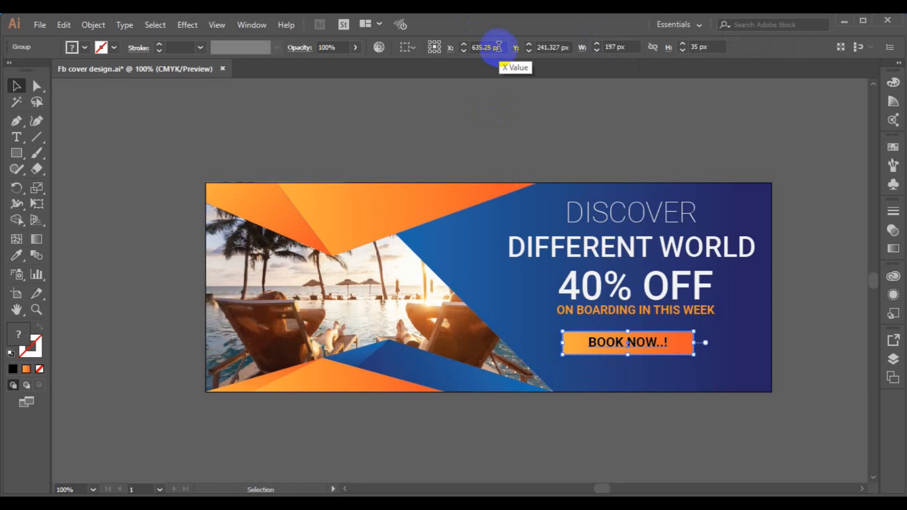
Align the heading and the "40% OFF" offer text to a common horizontal center.
left_click(633, 312)
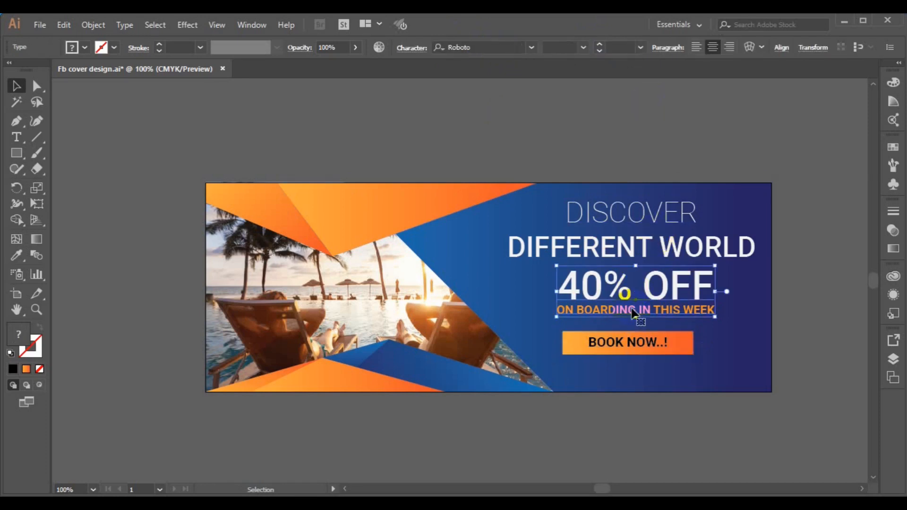
left_click(622, 245, "shift")
left_click(694, 51)
left_click(754, 47)
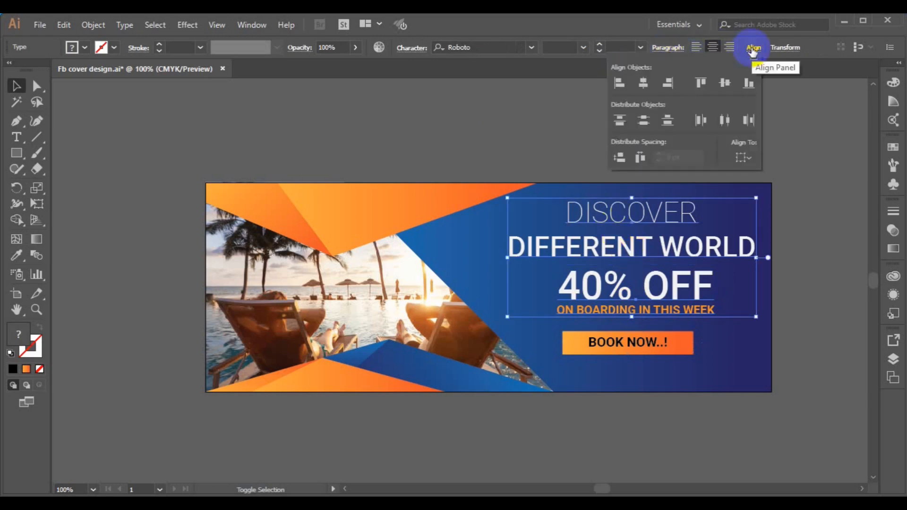
left_click(647, 87)
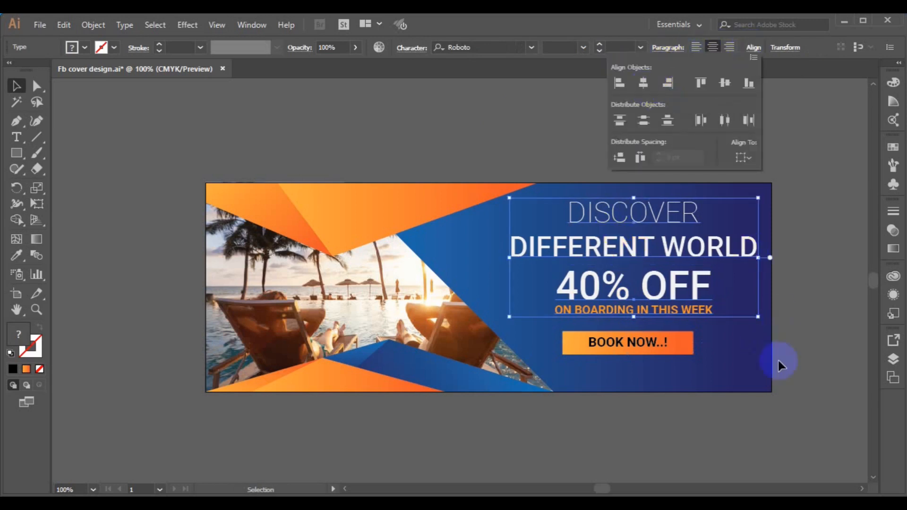
Scale the heading and offer text up slightly from their center, keeping the proportions.
left_click(766, 321, "shift")
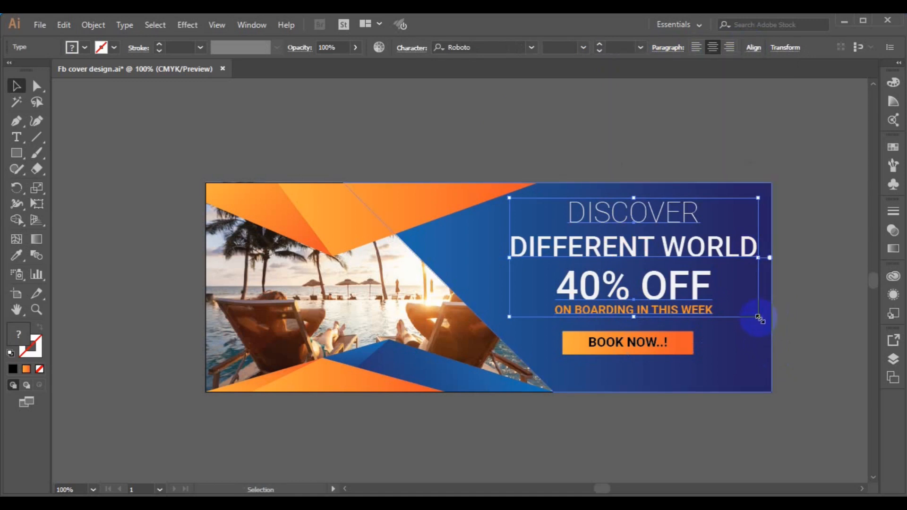
left_click_drag(760, 318, 763, 320)
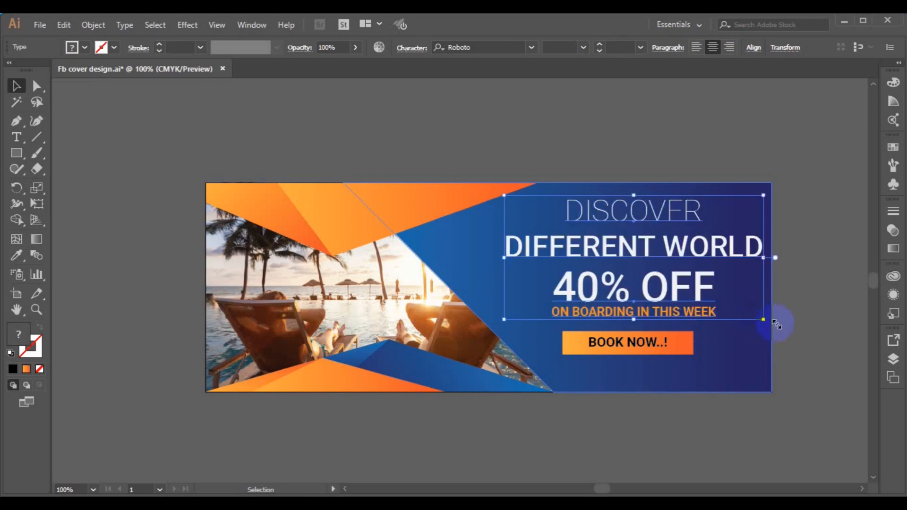
left_click(799, 355)
left_click(17, 137)
left_click(581, 375)
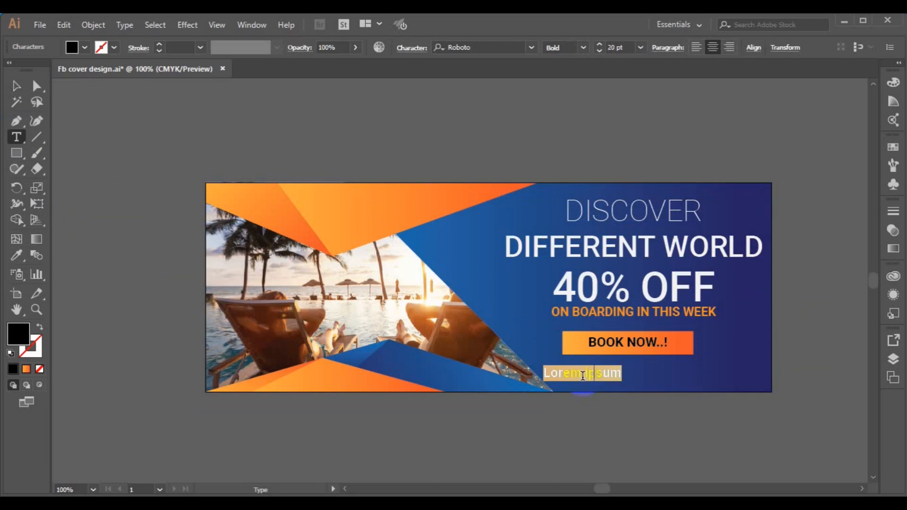
type("Info")
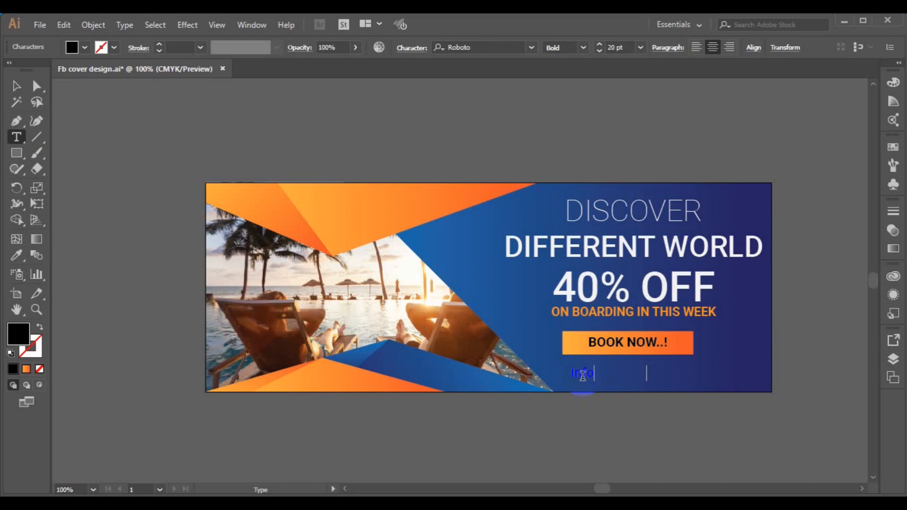
type("info@website.com | www.website.com")
left_click(16, 86)
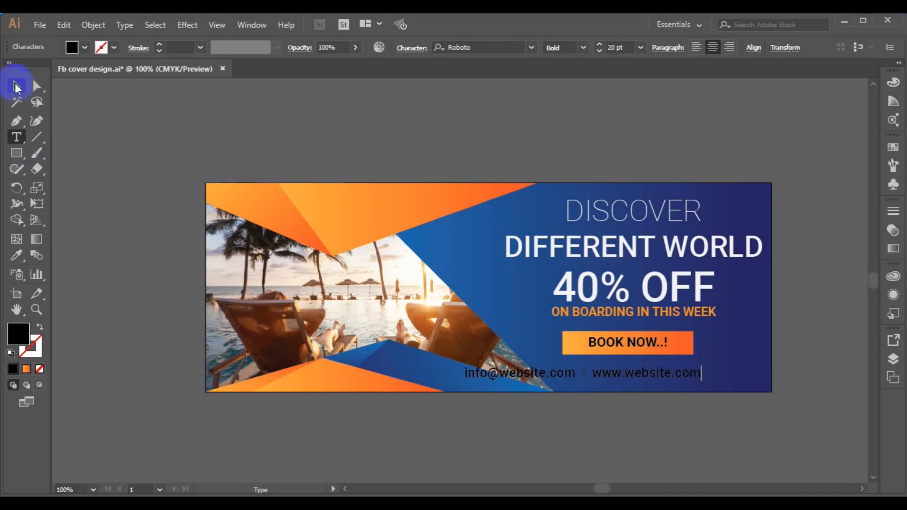
Fill the contact line with C=0 M=0 Y=0 K=5, set it to 14 pt, and move it onto the blue area beneath the button.
left_click(84, 48)
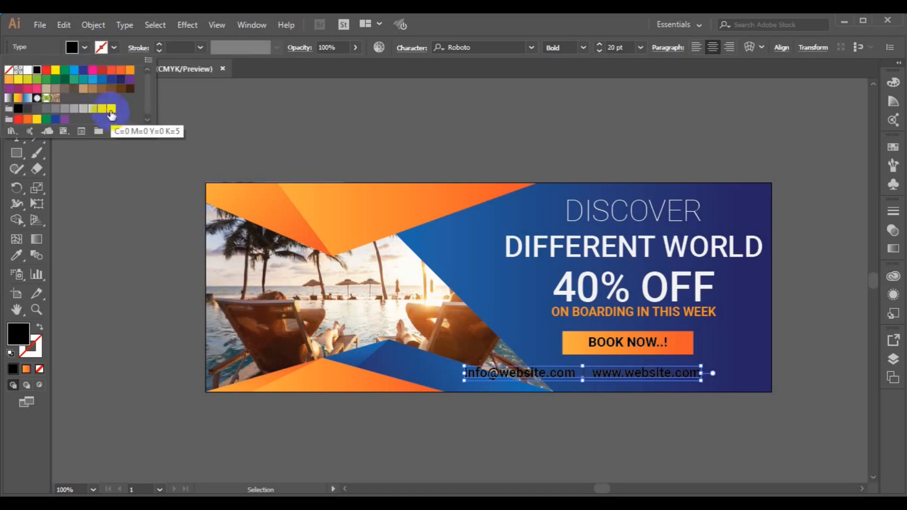
left_click(111, 109)
left_click(646, 50)
left_click(641, 47)
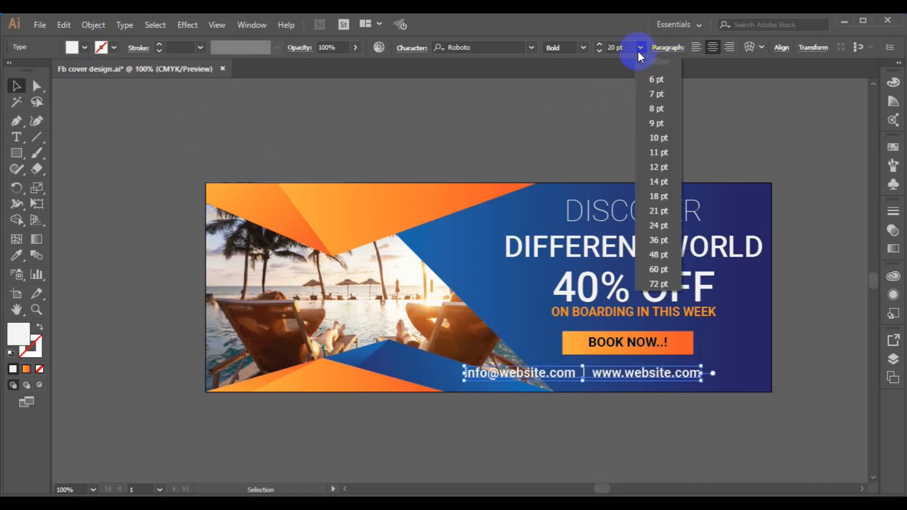
left_click(670, 184)
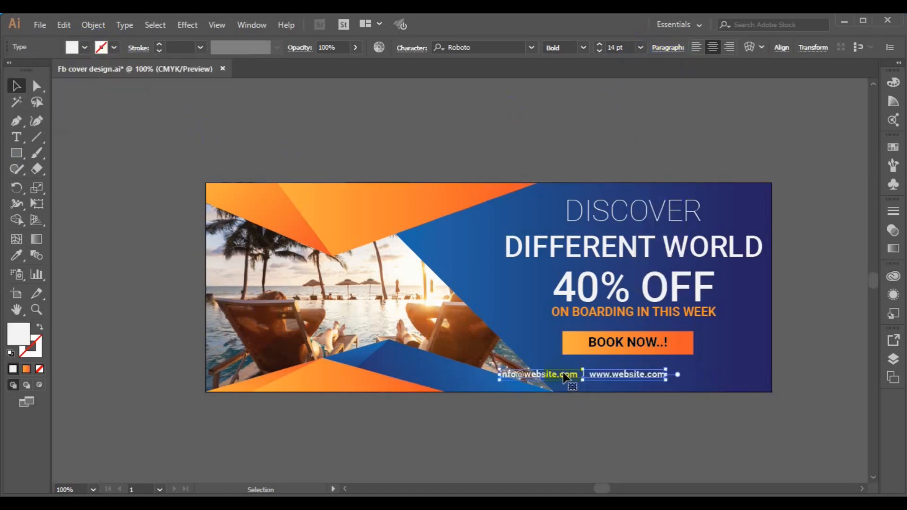
left_click_drag(567, 376, 632, 376)
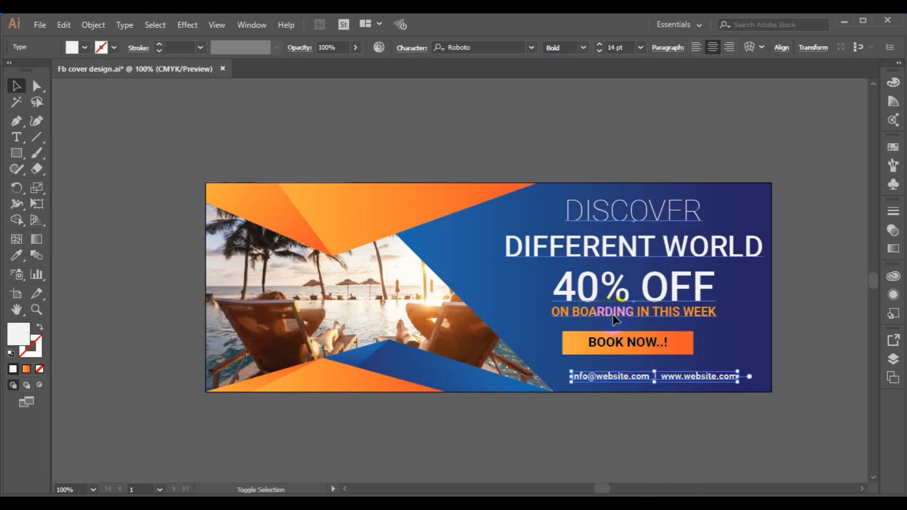
Center the contact line horizontally with the heading and offer text, and nudge them together left and slightly up.
left_click(613, 315, "shift")
left_click(754, 48)
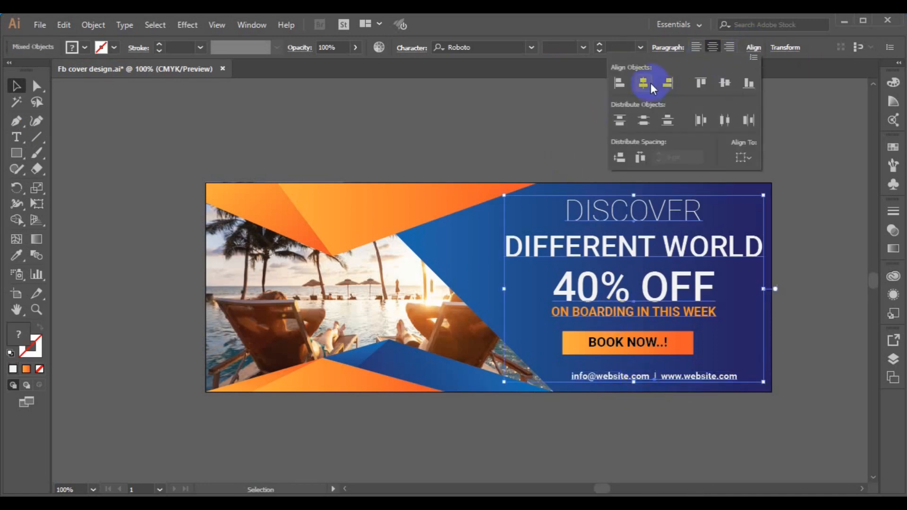
left_click(651, 83)
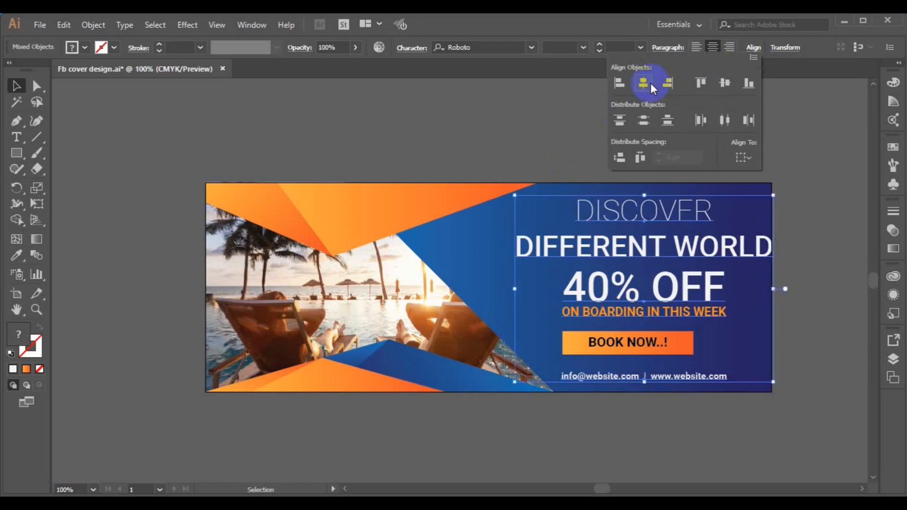
key("Escape")
key("ctrl+z")
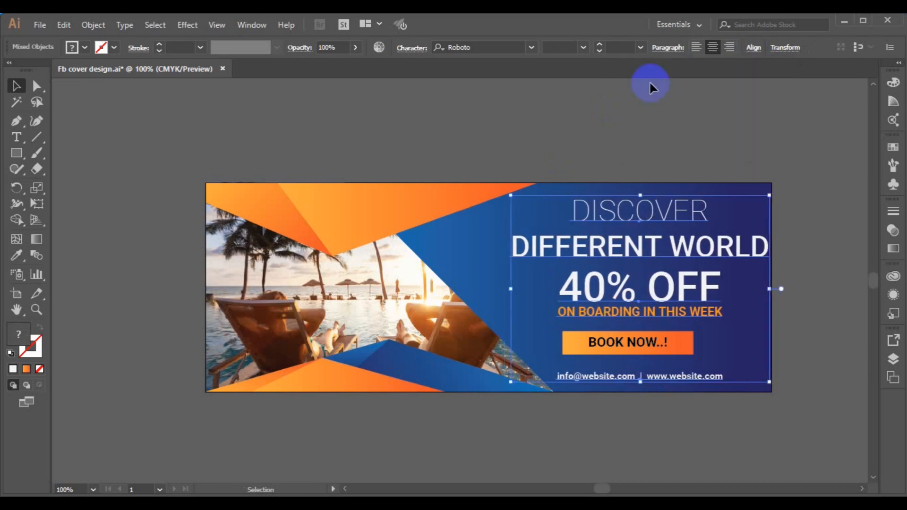
key("ctrl+z")
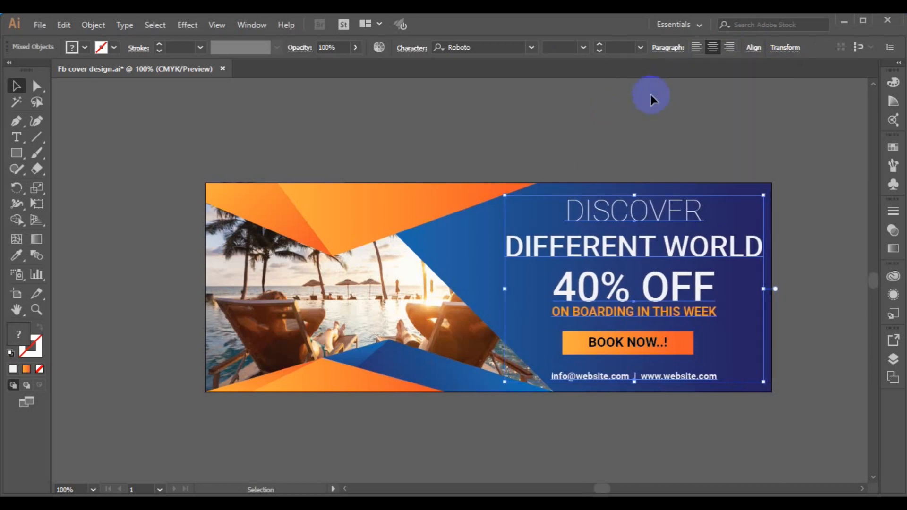
key("ctrl+z")
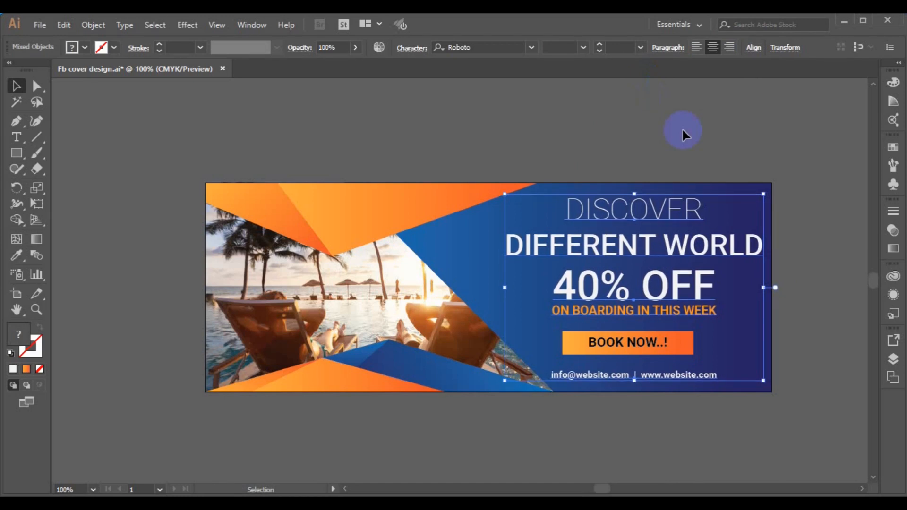
Set the contact line's font weight to Medium.
left_click(600, 376)
left_click(584, 47)
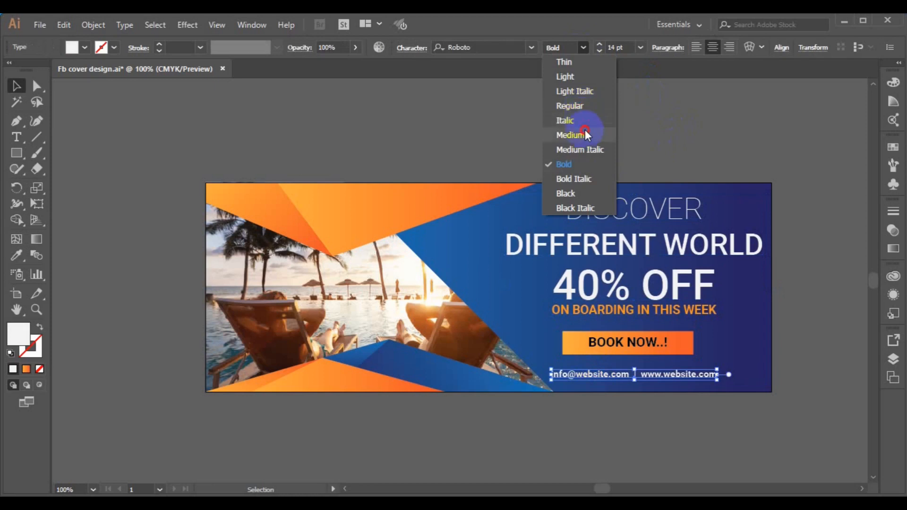